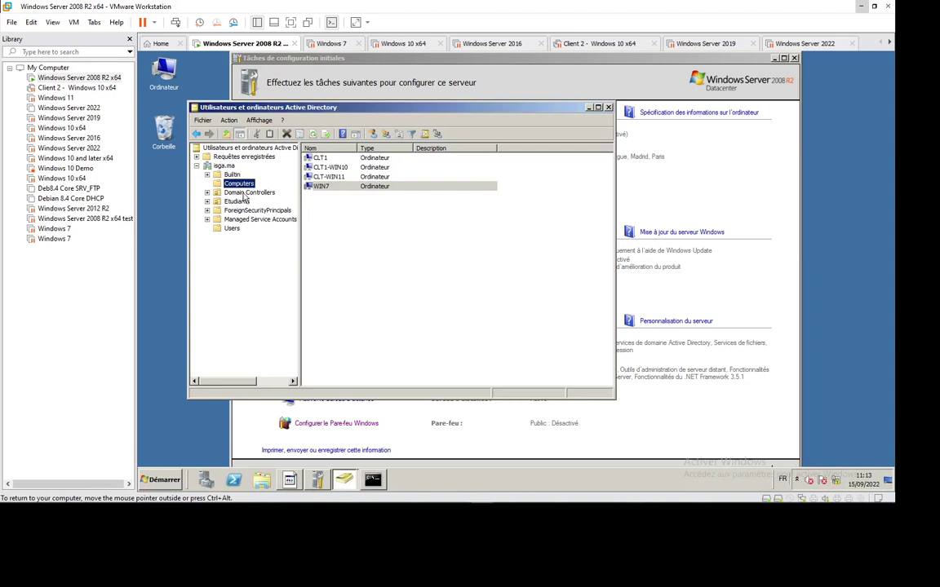
Browse Domain Controllers, Computers, Builtin and Users, ending on Etudiants with user2–user7, then bring up the TP11 PDF.
left_click(225, 192)
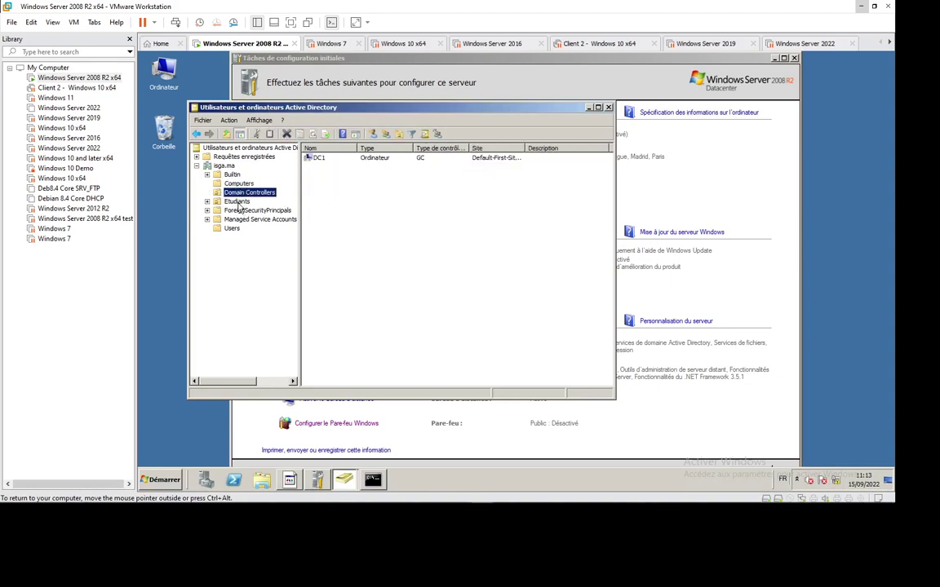
left_click(238, 202)
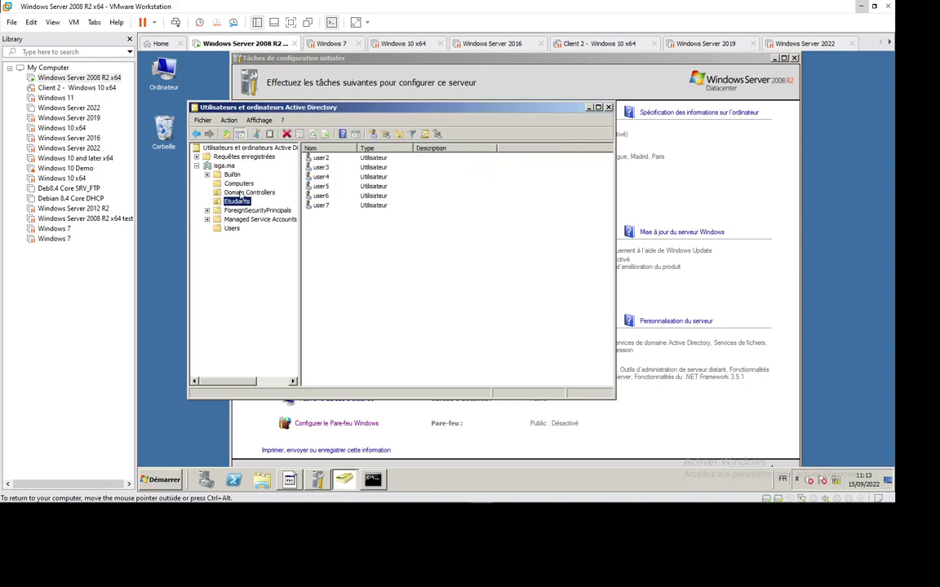
left_click(242, 193)
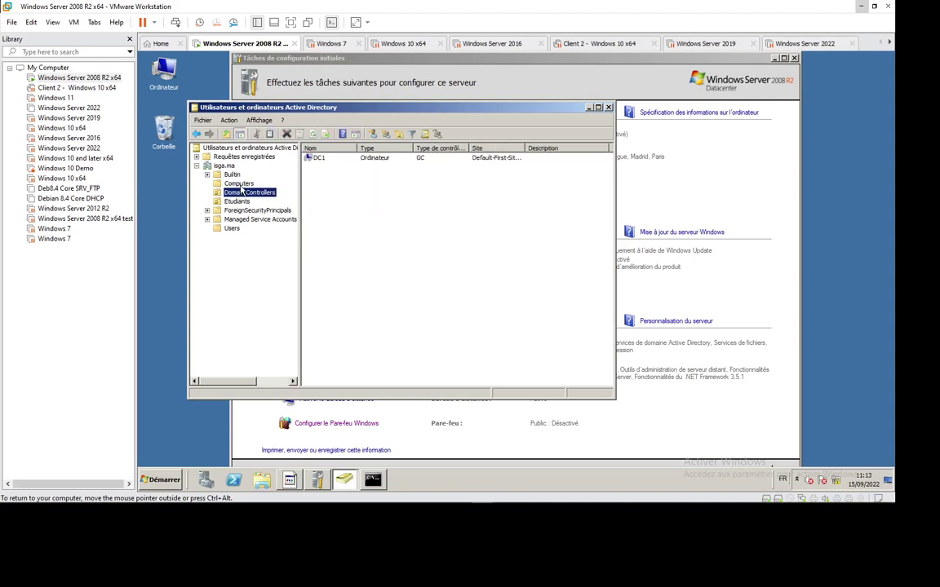
left_click(238, 184)
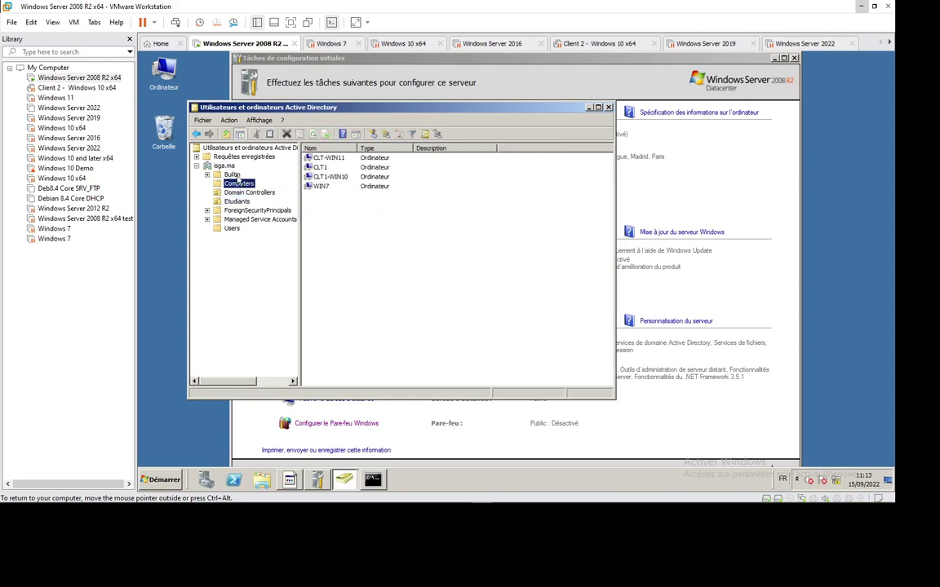
left_click(231, 174)
left_click(234, 228)
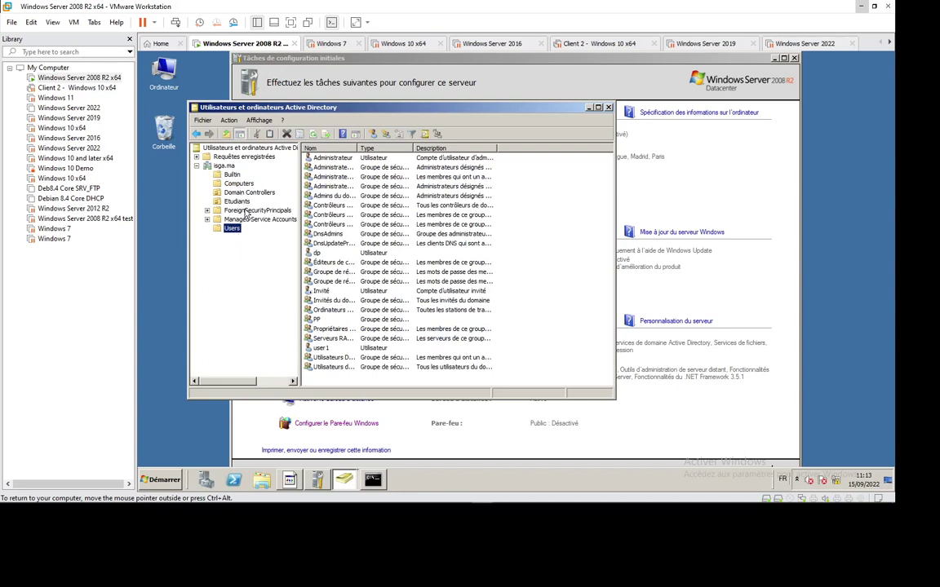
left_click(237, 203)
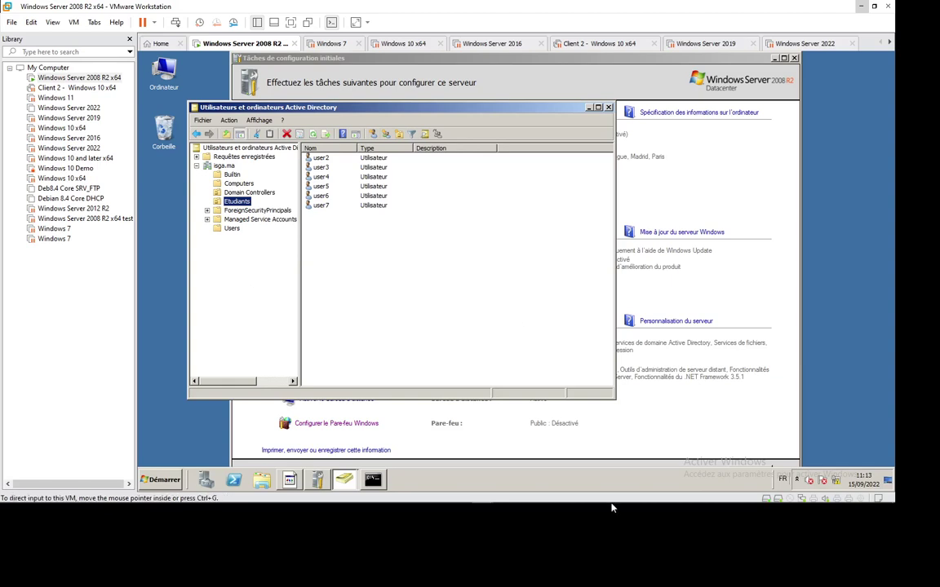
mouse_move(613, 506)
left_click(684, 496)
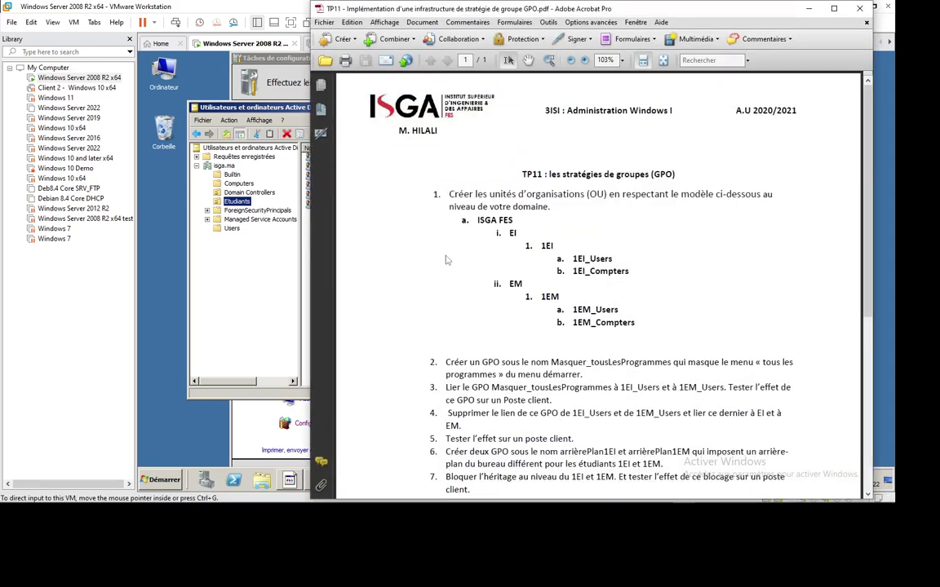
Scroll the TP11 lab PDF down to exercise items 8–9, then return to the Active Directory console.
scroll(490, 249, "down", 3)
scroll(517, 243, "down", 2)
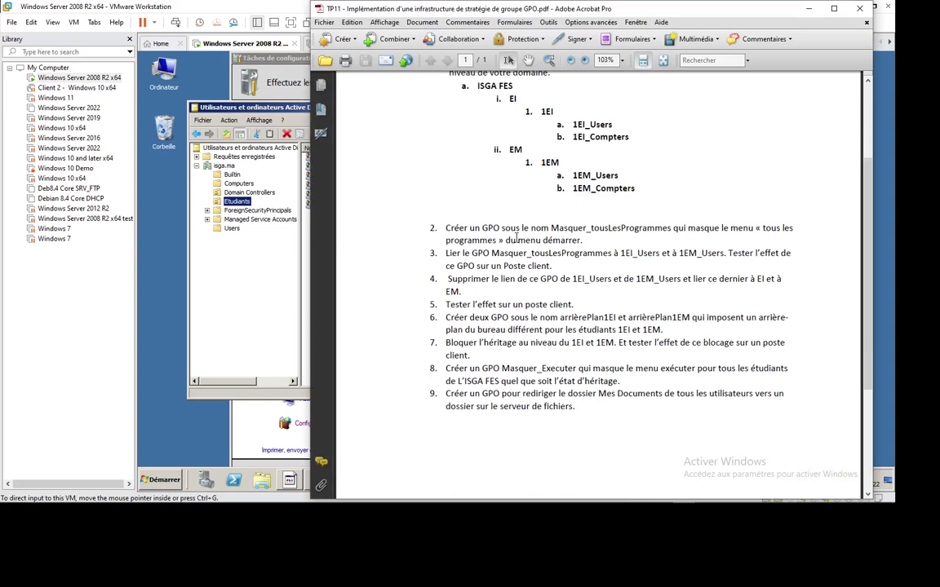
left_click(250, 277)
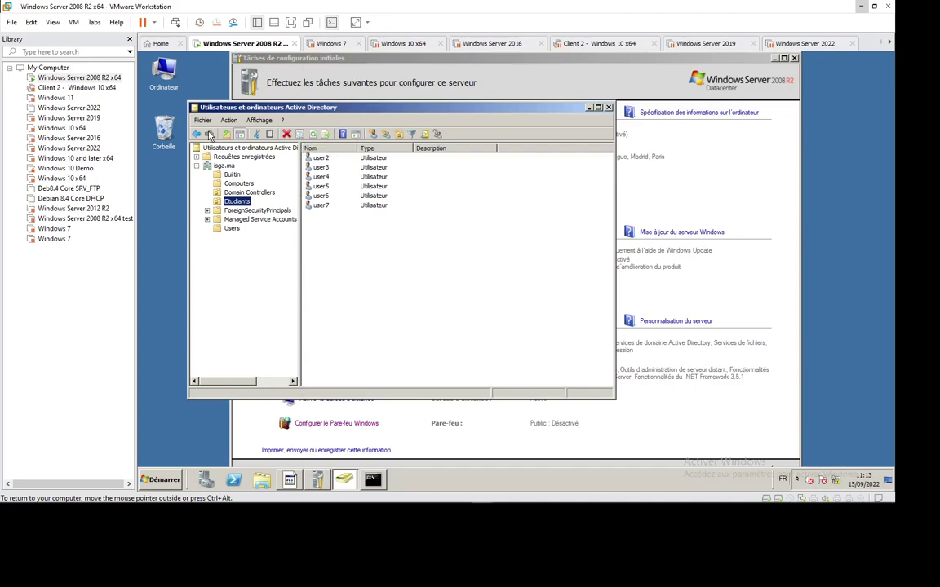
Create organizational unit GEO under isga.ma after the name FES is rejected as already used.
left_click(223, 166)
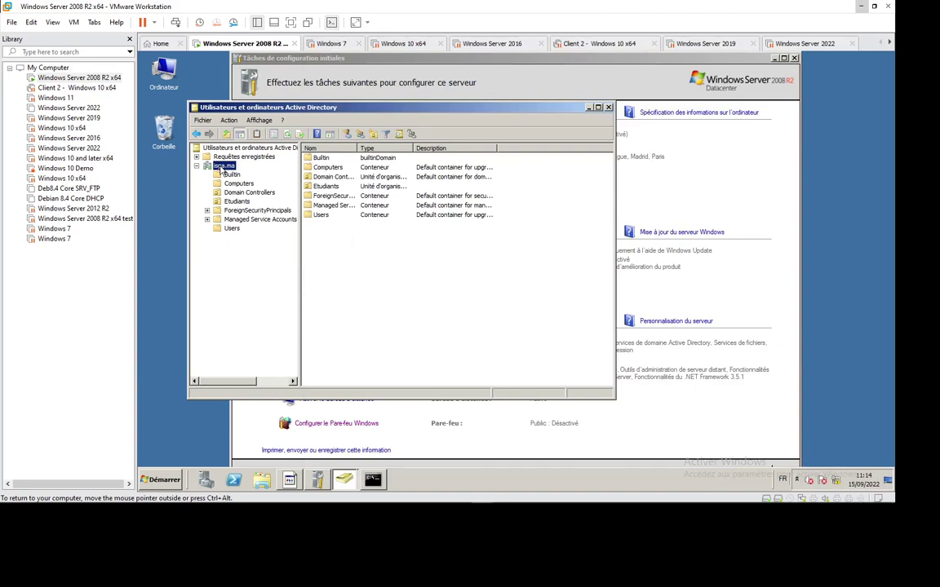
right_click(220, 169)
mouse_move(353, 238)
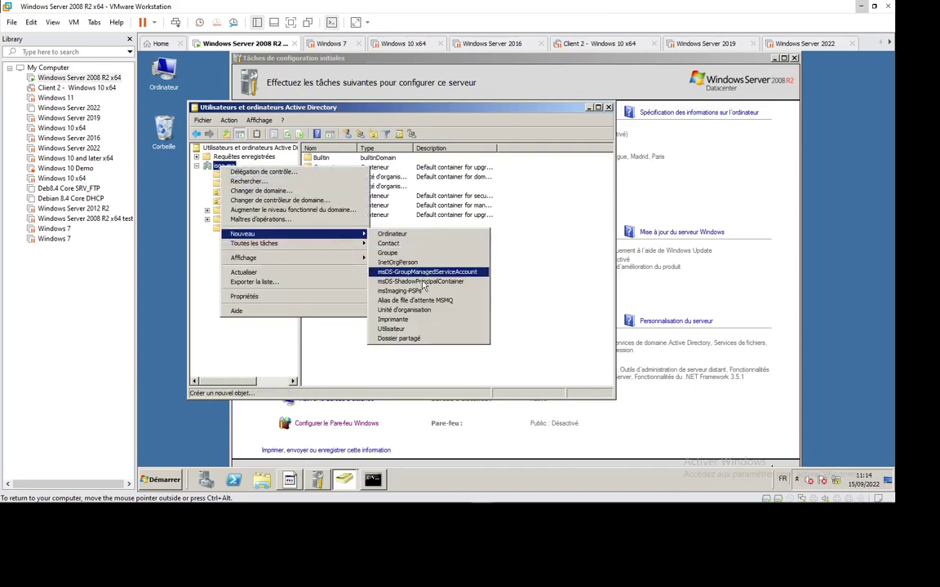
left_click(420, 310)
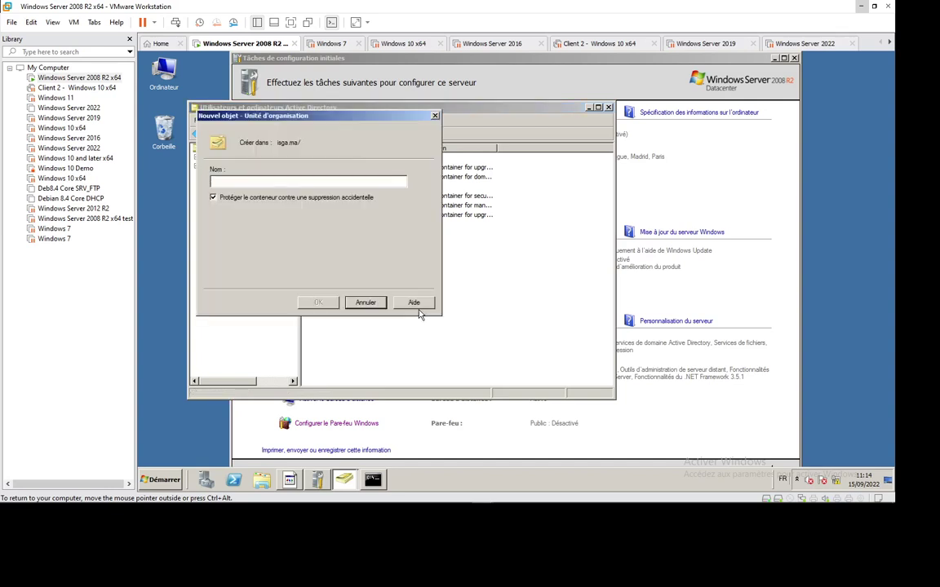
type("FES")
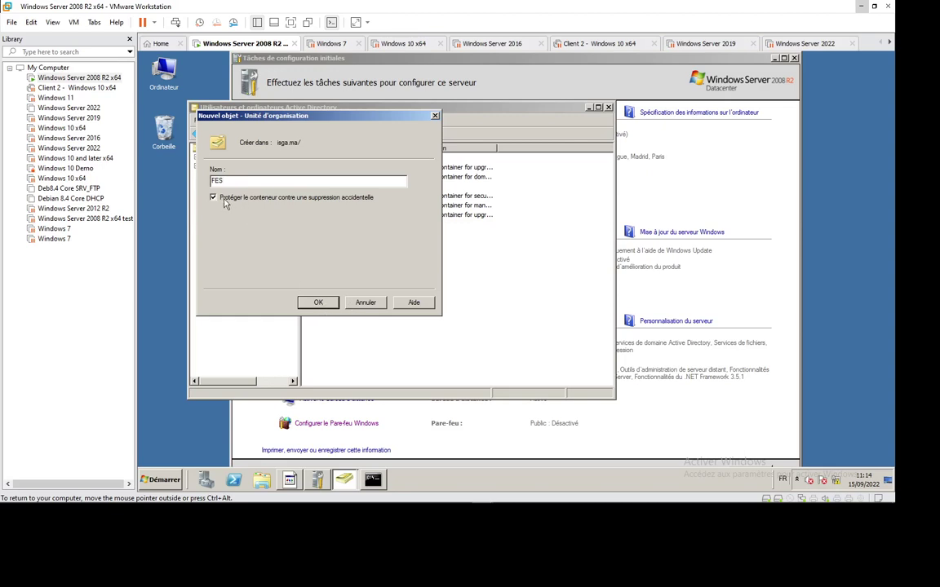
left_click(316, 302)
left_click(603, 301)
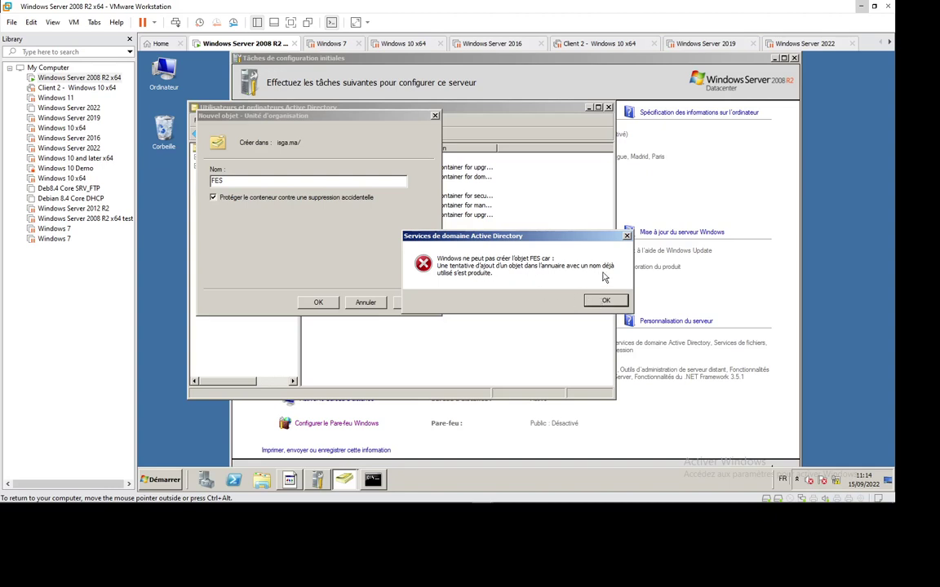
left_click(603, 302)
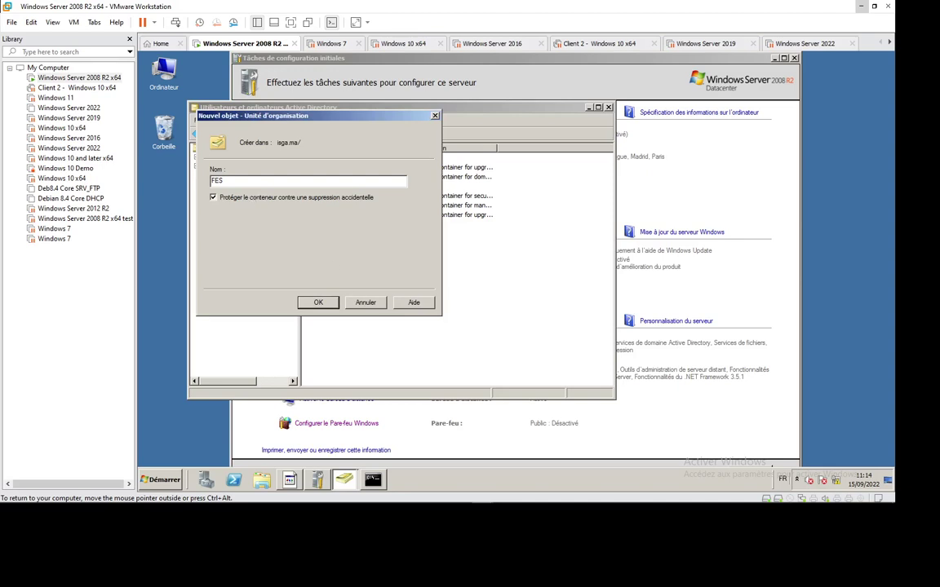
left_click_drag(309, 120, 459, 160)
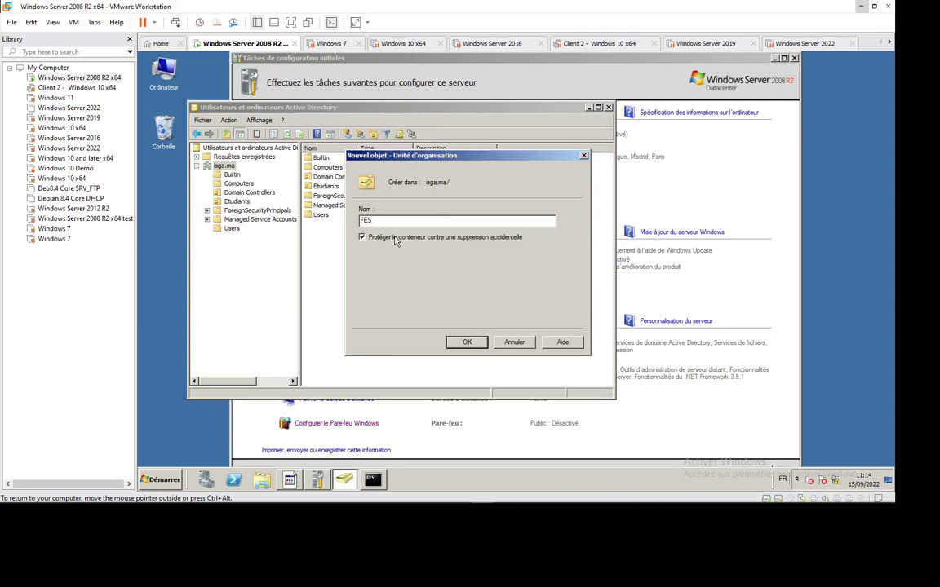
key("BackSpace")
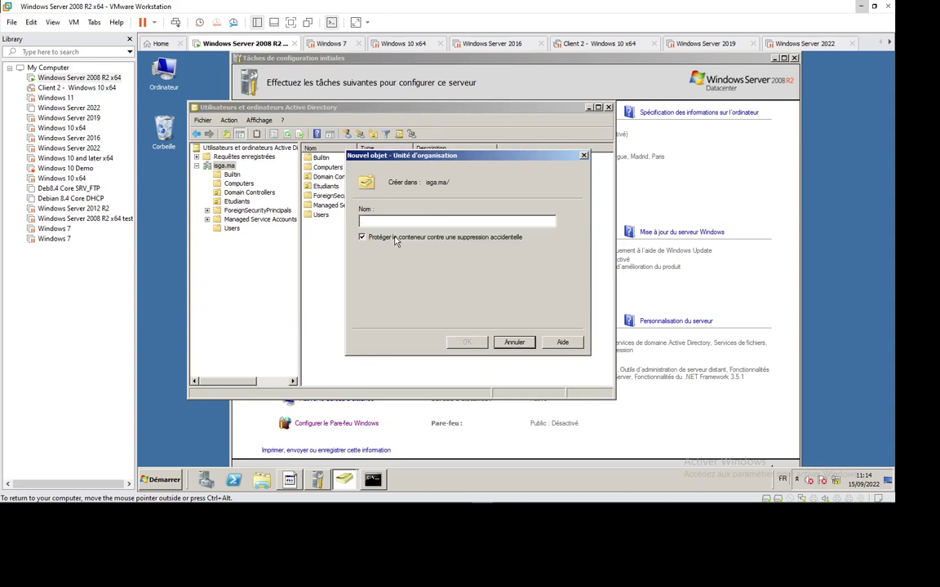
type("GEO")
left_click(461, 343)
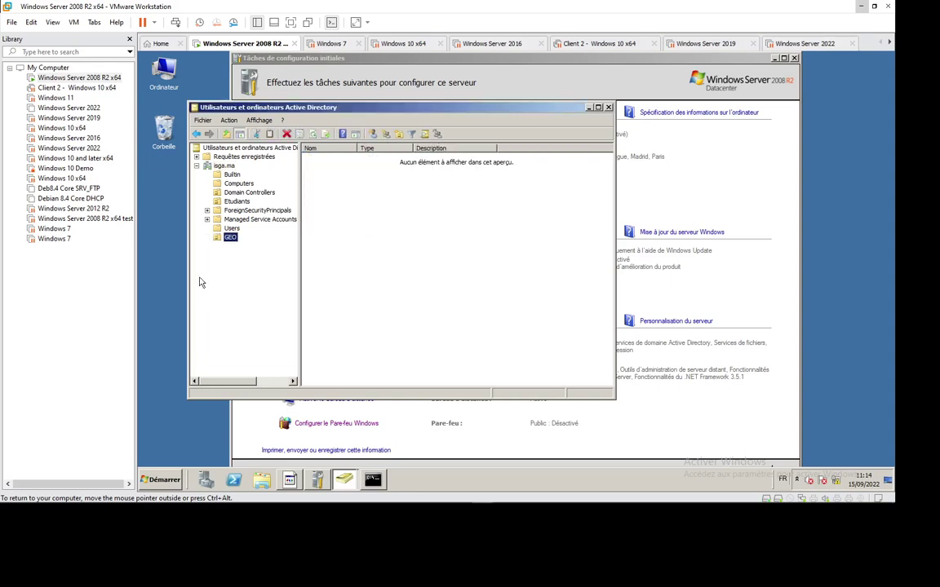
Create a Marketing organizational unit inside GEO.
right_click(230, 238)
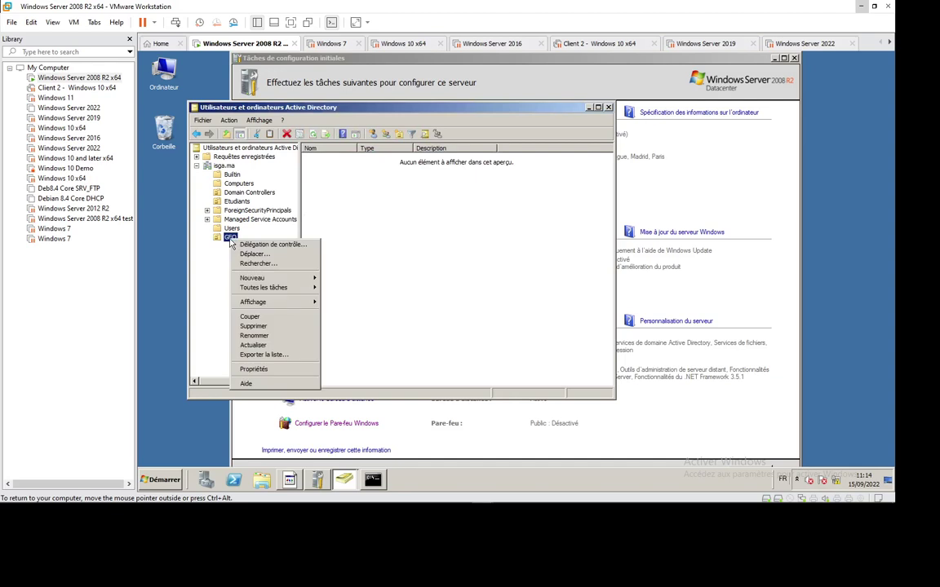
mouse_move(269, 278)
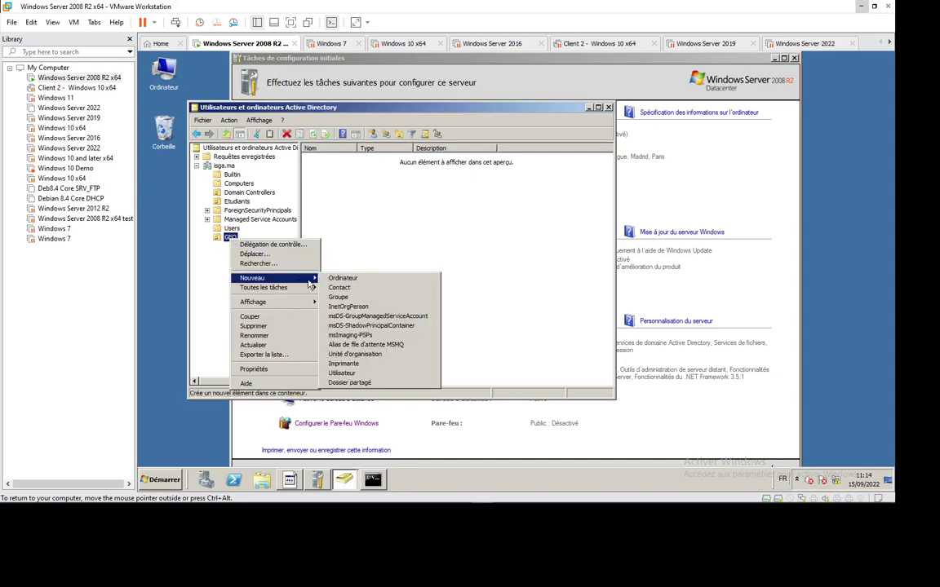
left_click(374, 357)
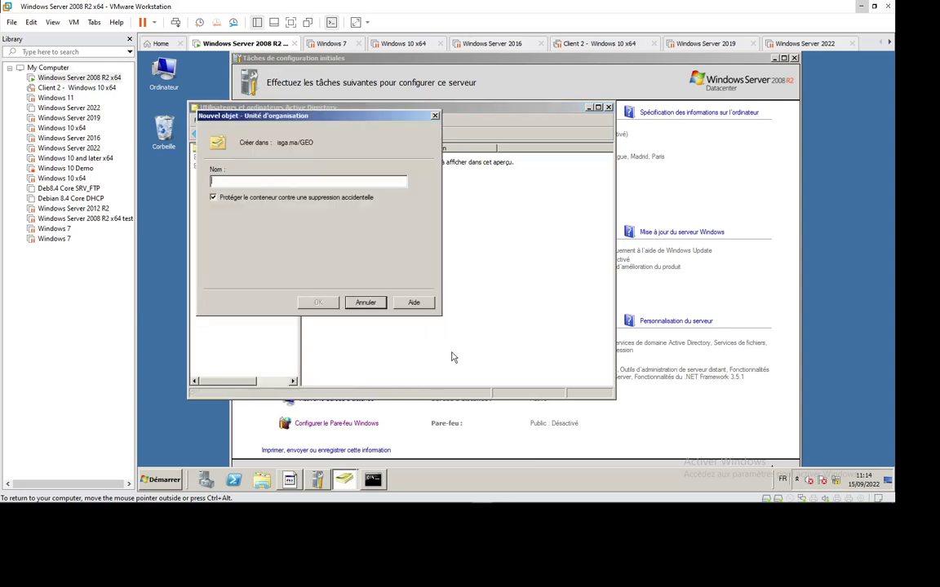
type("El")
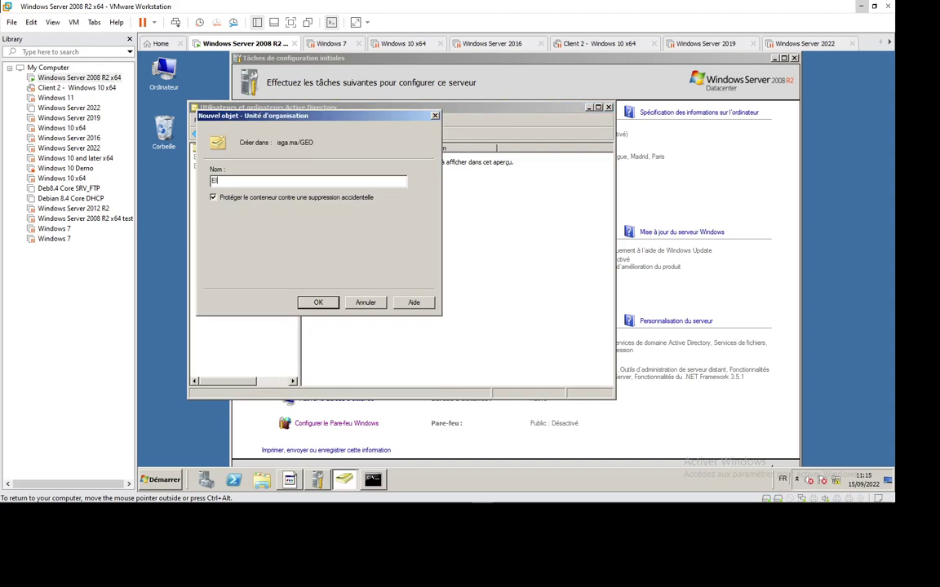
key("BackSpace")
key("BackSpace")
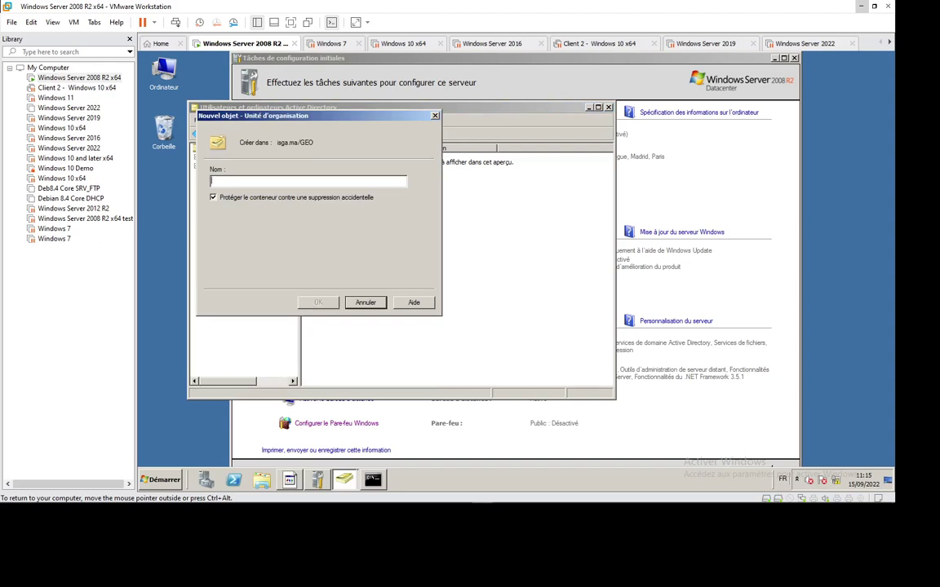
type("Ma")
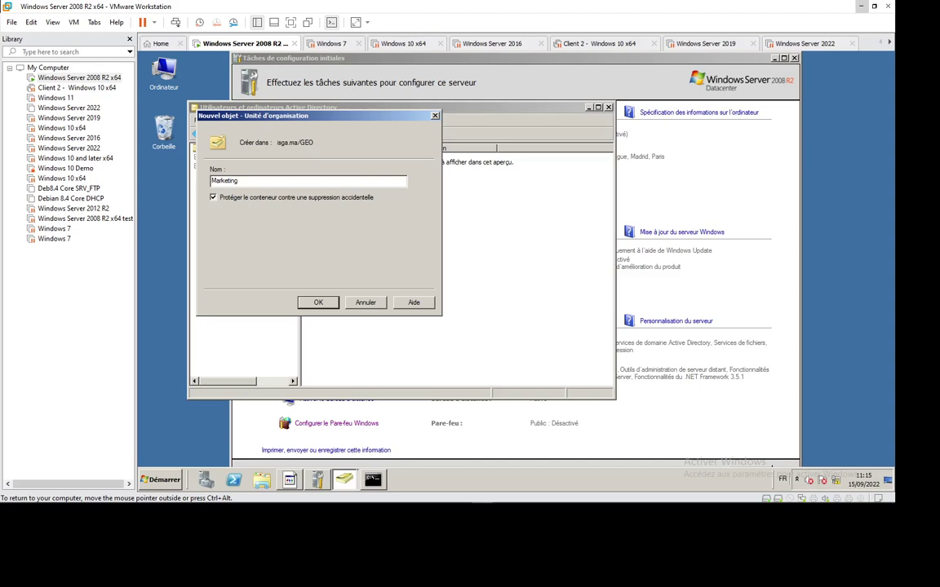
type("rketing")
key("Return")
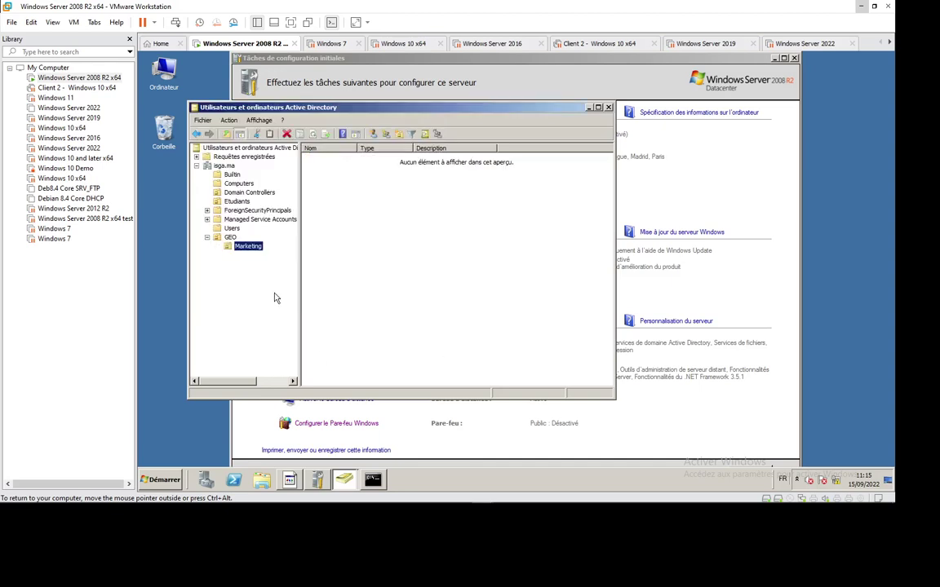
Create a Finance organizational unit inside GEO.
right_click(231, 239)
key("Down")
key("Down")
key("Down")
key("Down")
key("Down")
key("Down")
key("Down")
key("Up")
key("Up")
key("Up")
key("Up")
key("Up")
key("Up")
key("Down")
key("Down")
key("Down")
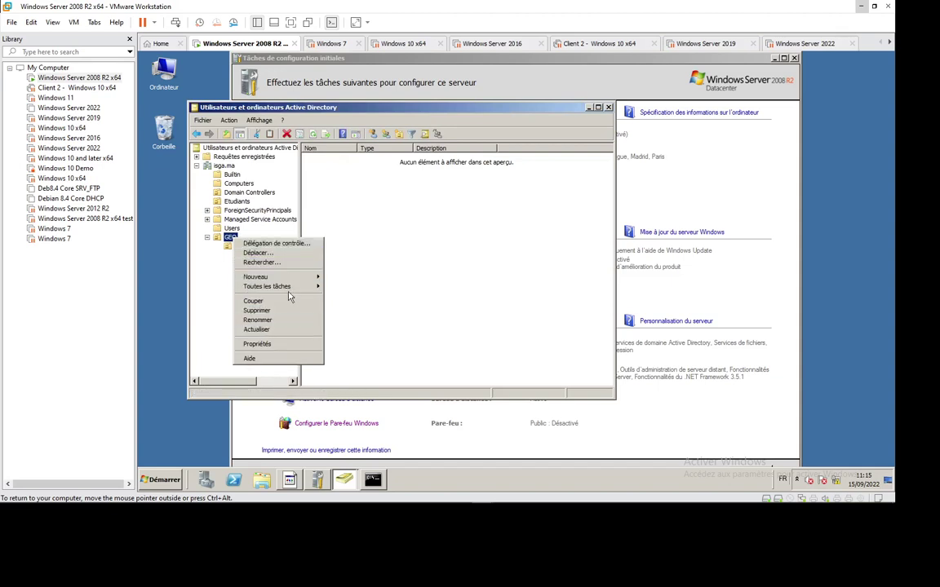
key("Right")
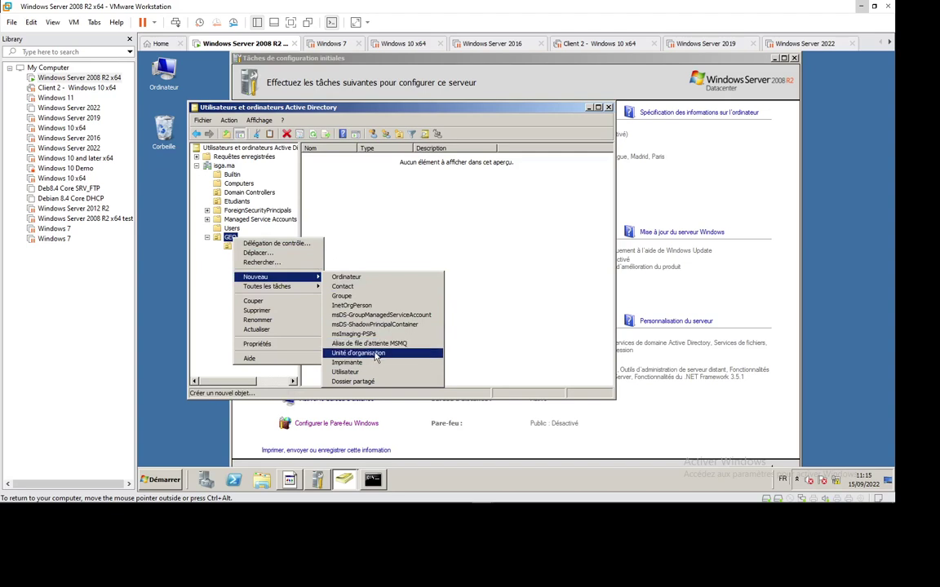
left_click(372, 352)
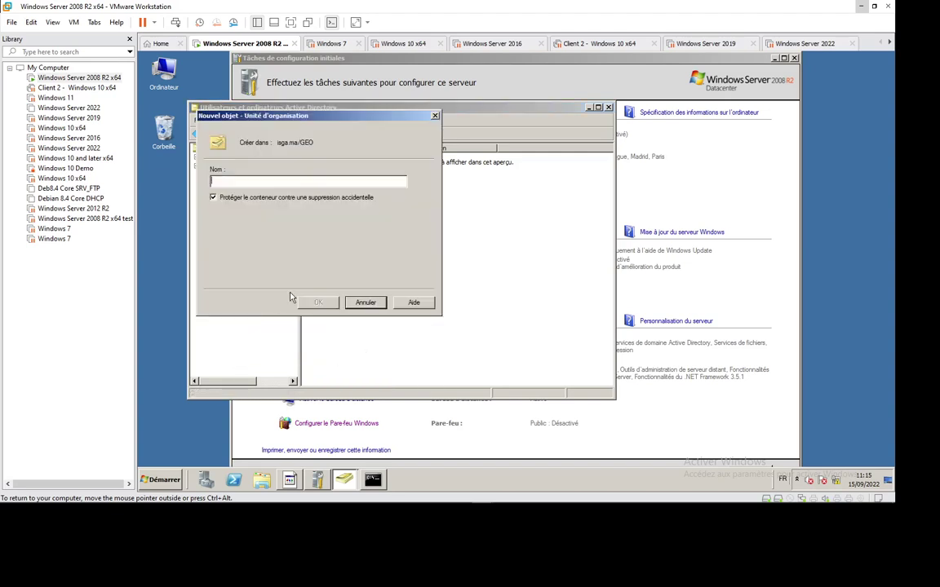
type("Finan")
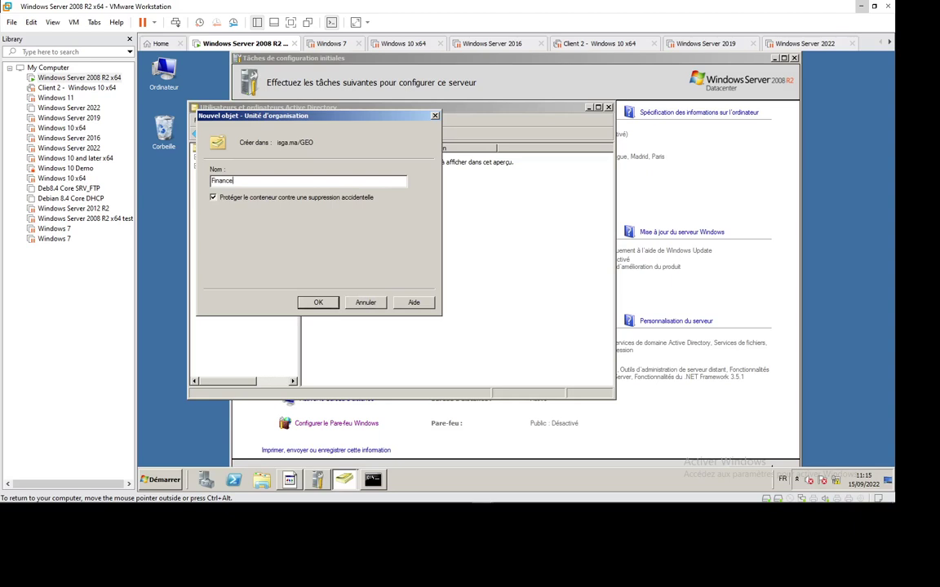
type("ce")
key("Return")
left_click(248, 245)
Create a Users OU inside GEO's Marketing unit.
right_click(248, 246)
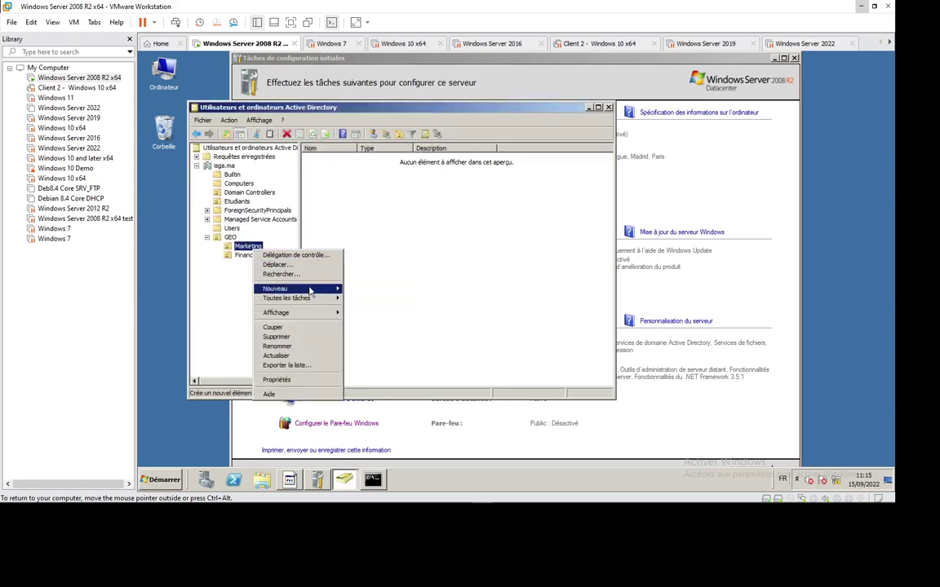
mouse_move(308, 289)
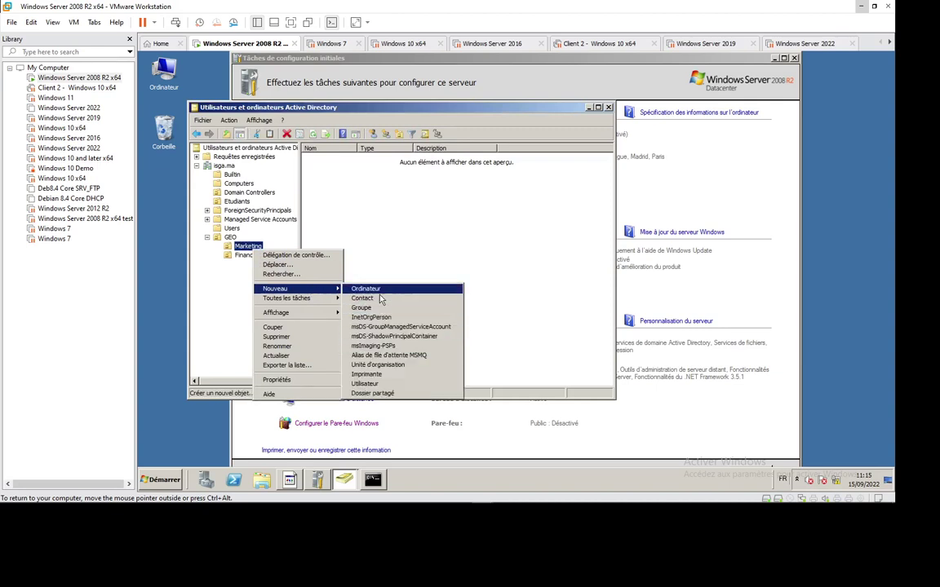
left_click(394, 365)
type("U")
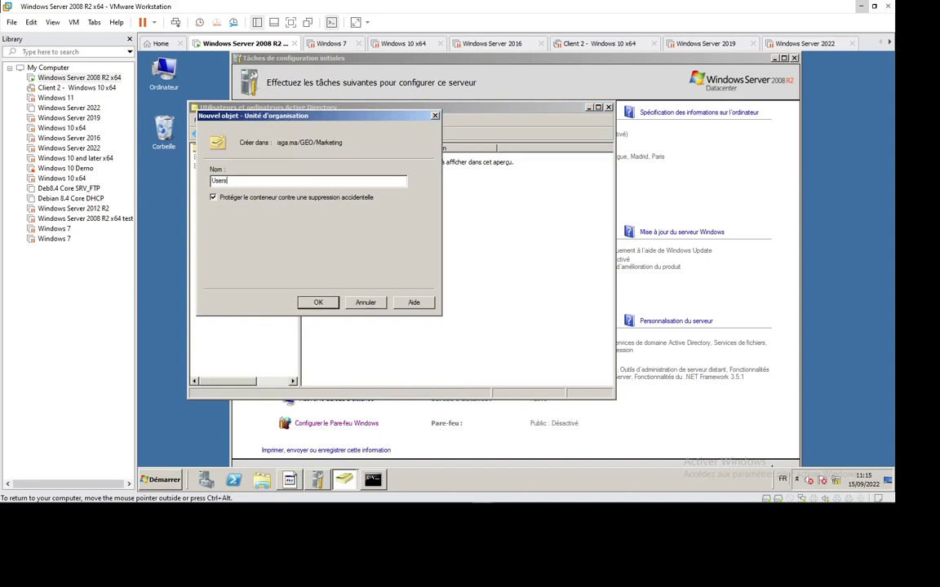
type("sers")
left_click(313, 308)
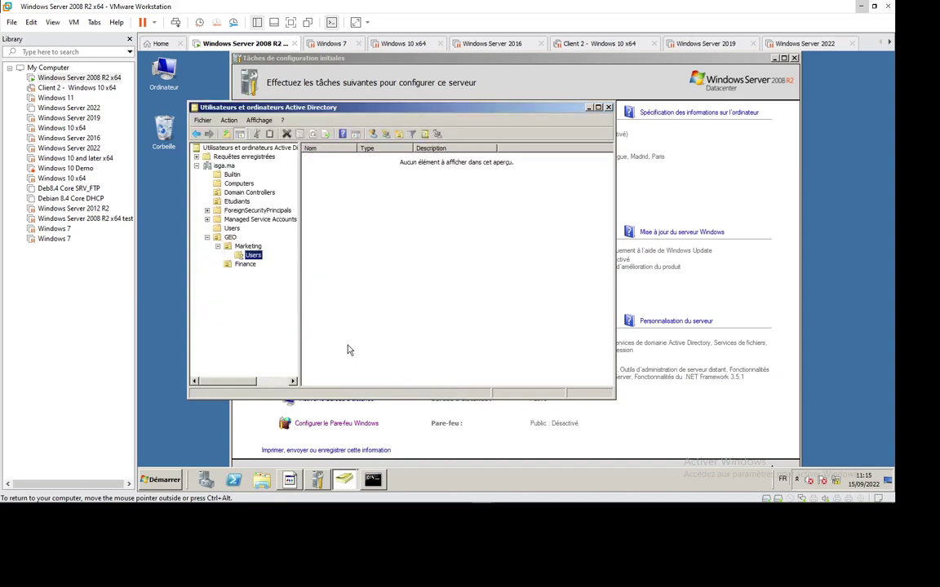
Create a Computers OU inside the Marketing unit.
left_click(244, 266)
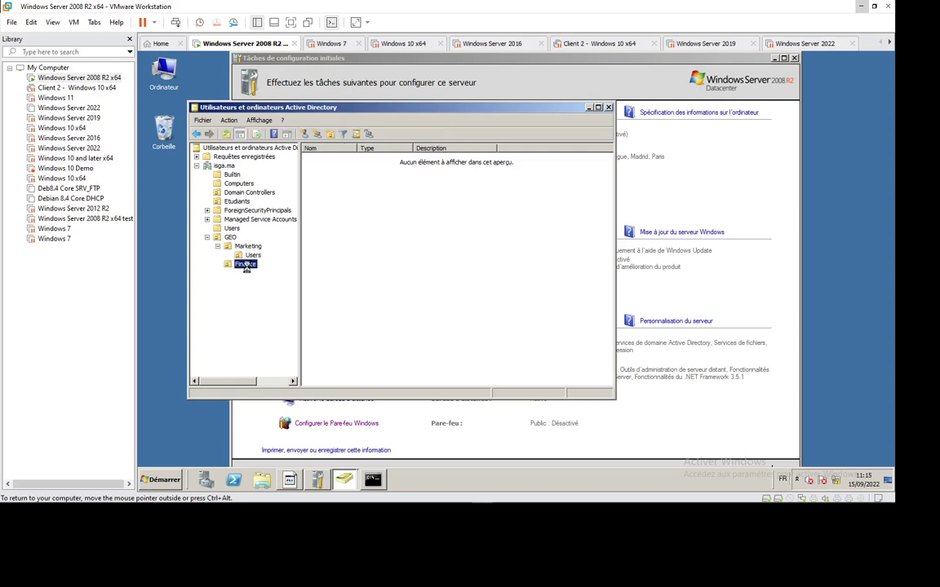
right_click(245, 266)
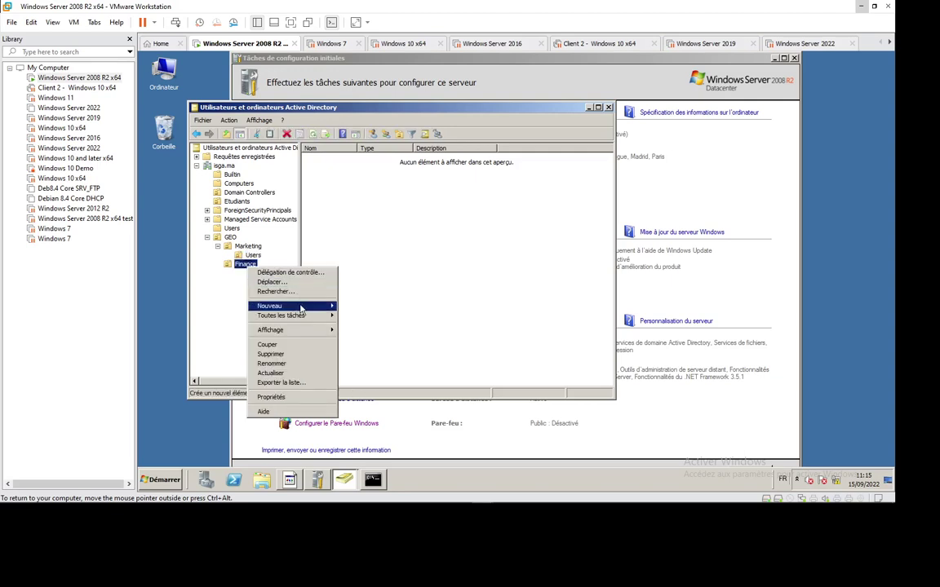
mouse_move(301, 308)
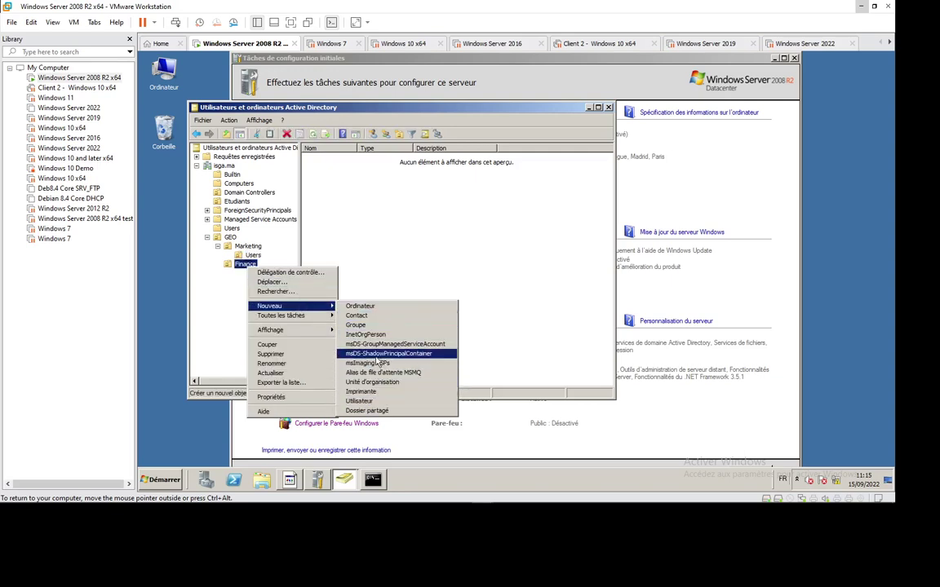
key("Escape")
key("Escape")
left_click(248, 246)
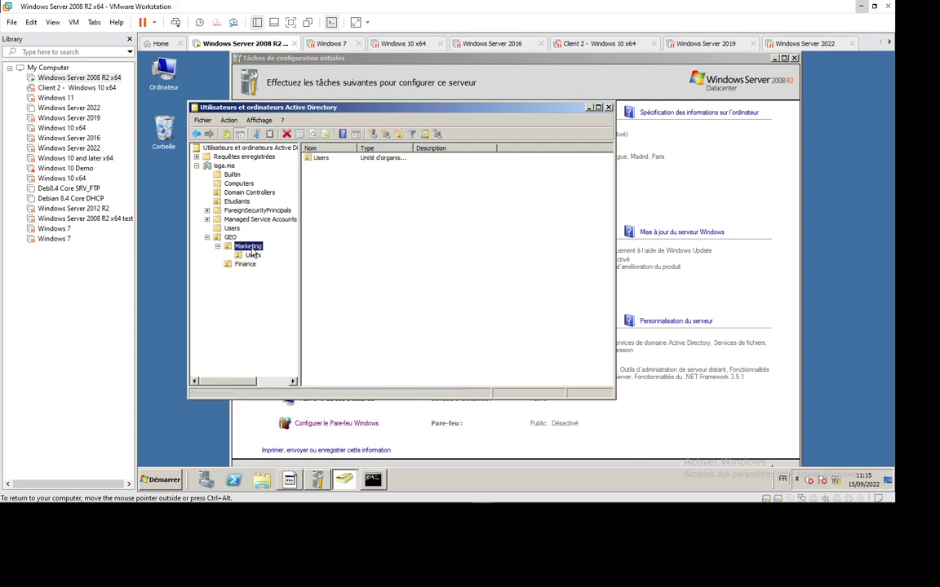
right_click(251, 248)
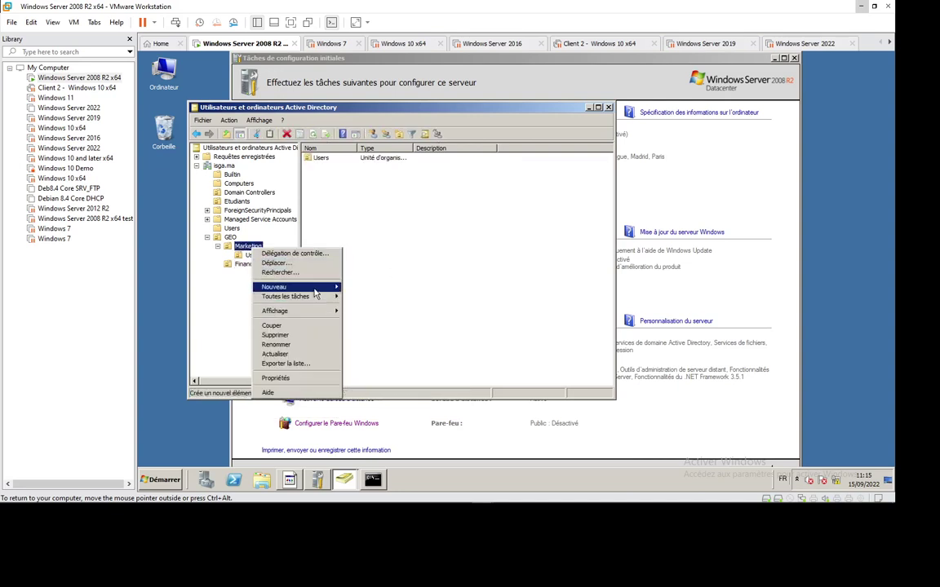
mouse_move(314, 290)
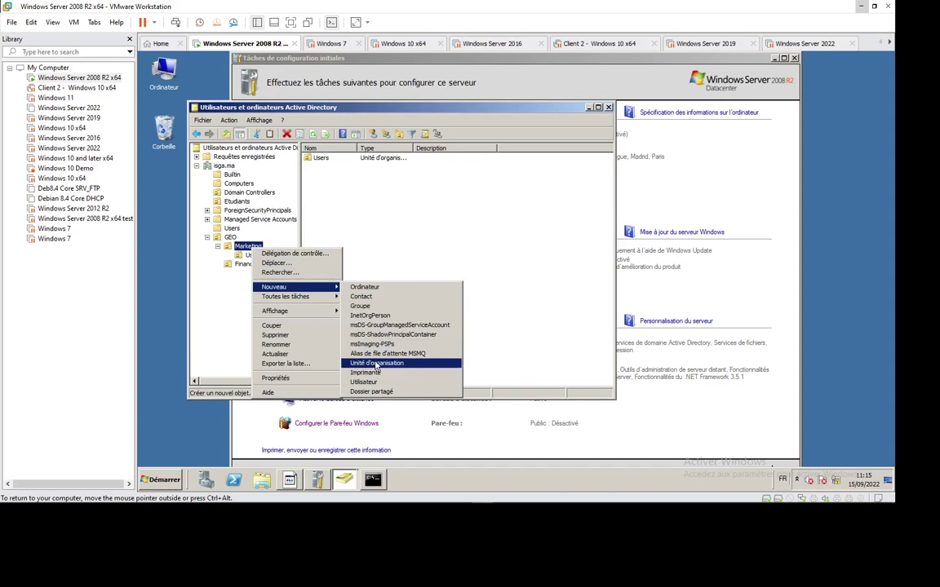
left_click(376, 364)
type("Computer")
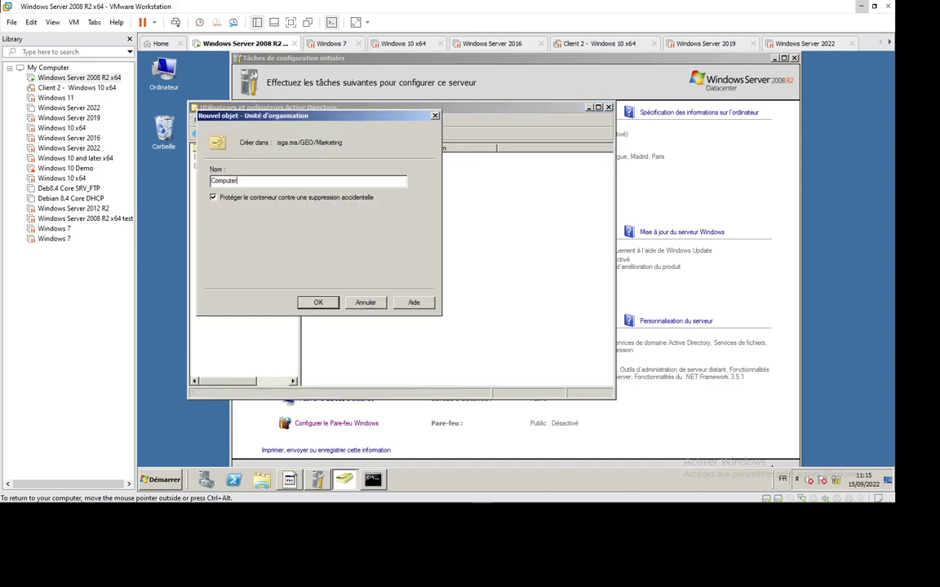
key("Return")
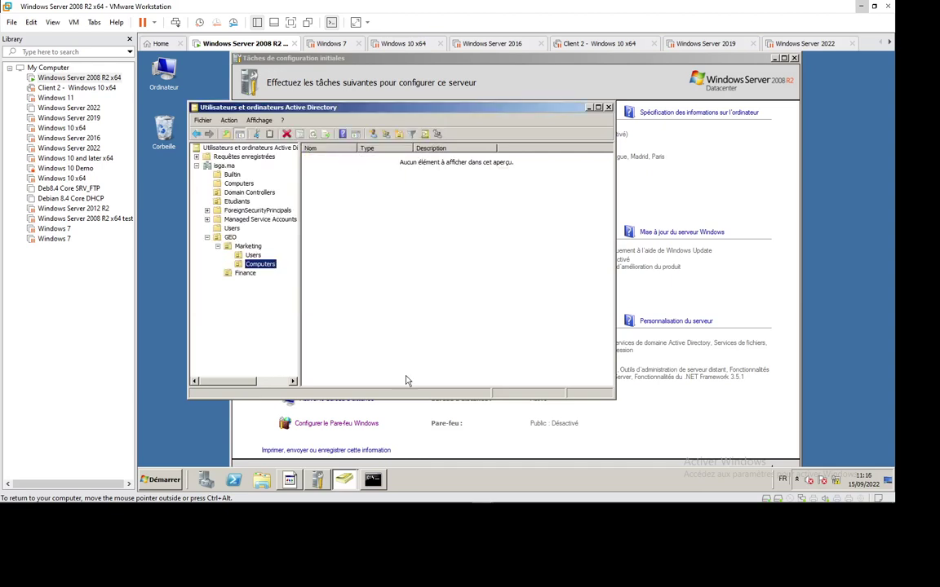
Create a Users OU inside GEO's Finance unit.
left_click(247, 274)
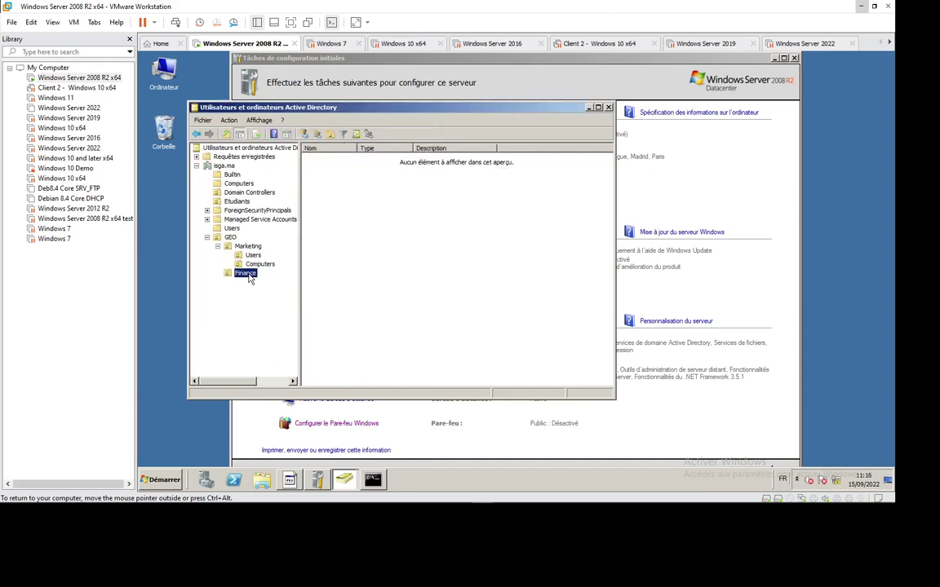
right_click(249, 276)
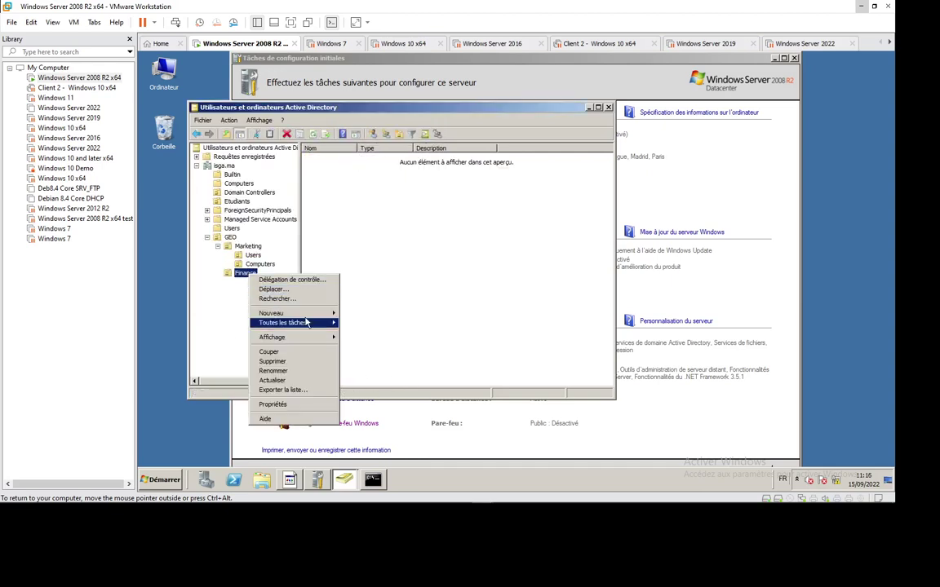
mouse_move(312, 318)
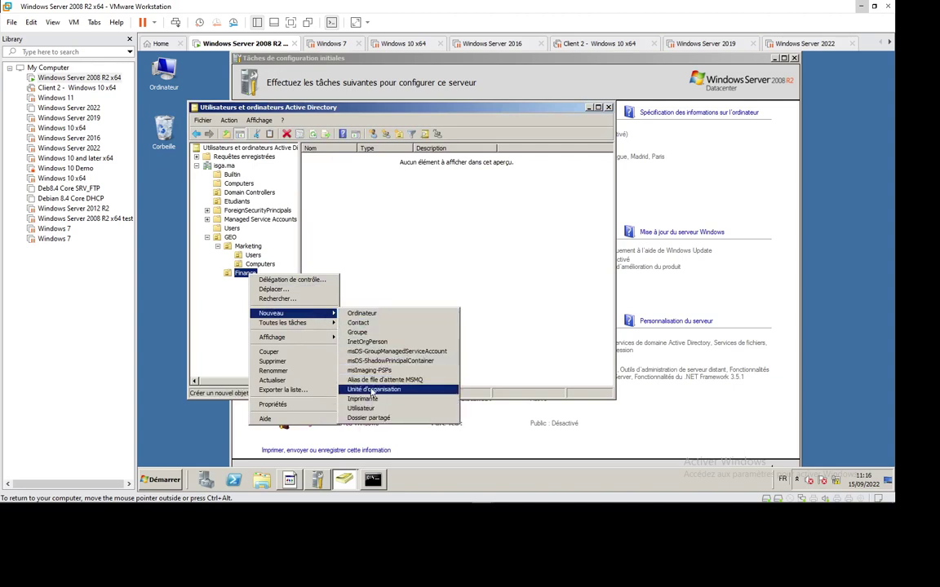
left_click(367, 384)
type("User")
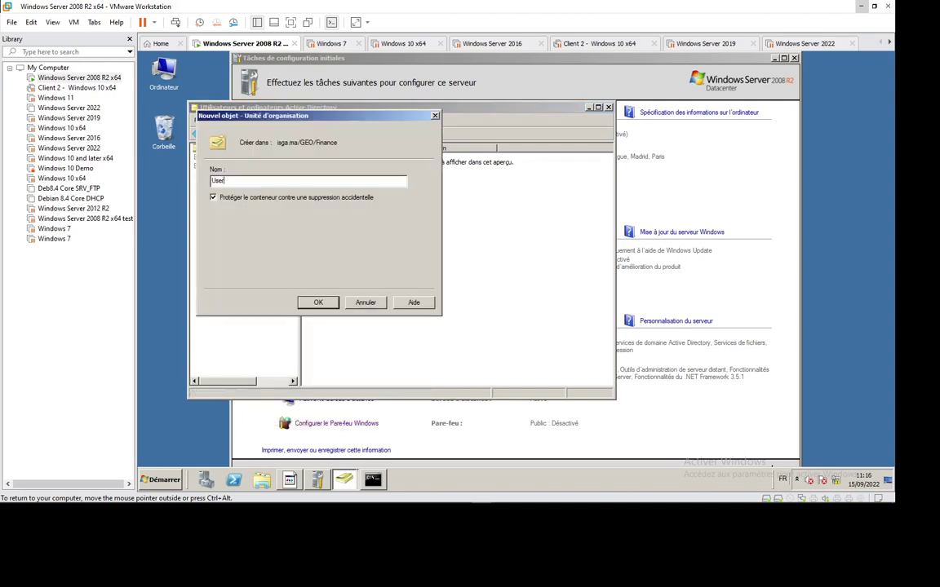
key("Return")
left_click(252, 283)
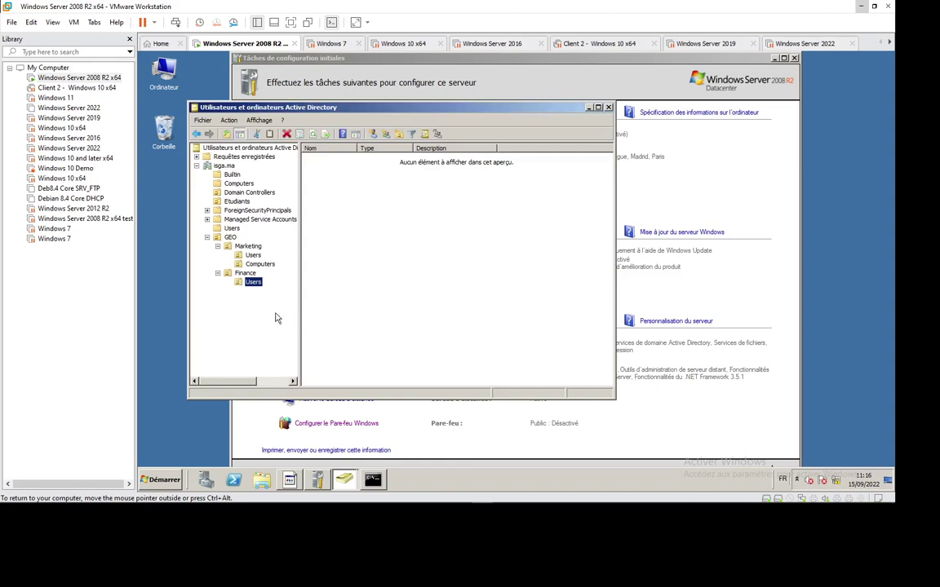
Create a Computers OU inside the Finance unit.
right_click(253, 276)
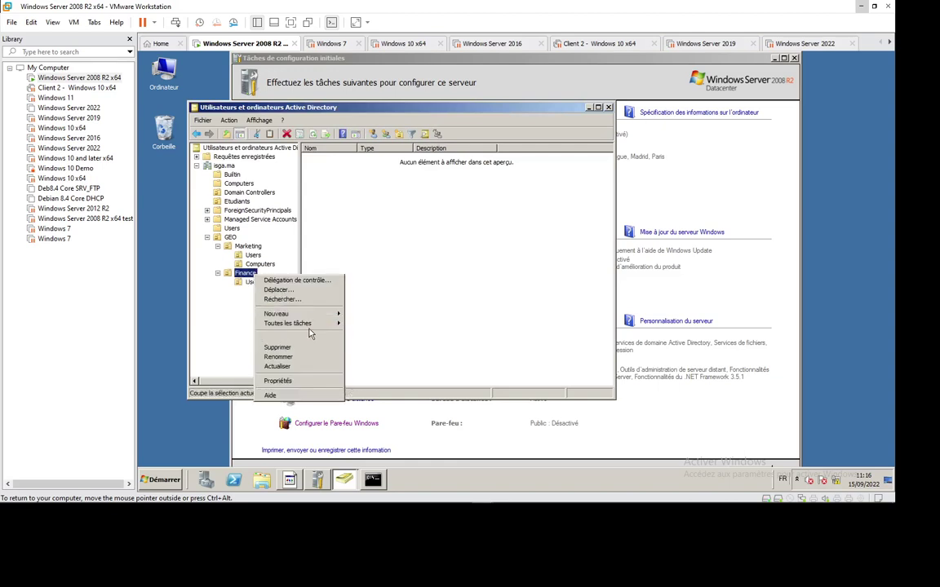
mouse_move(294, 314)
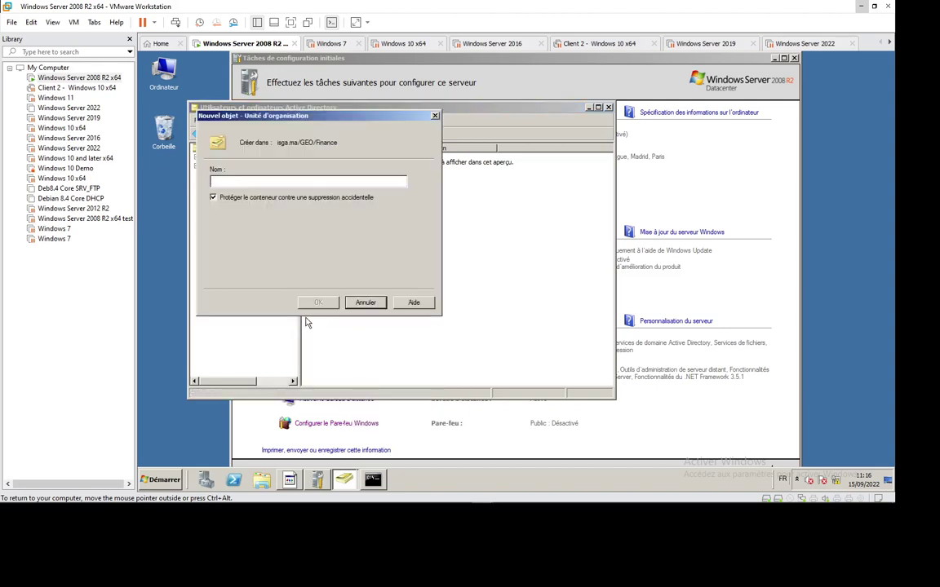
type("Computers")
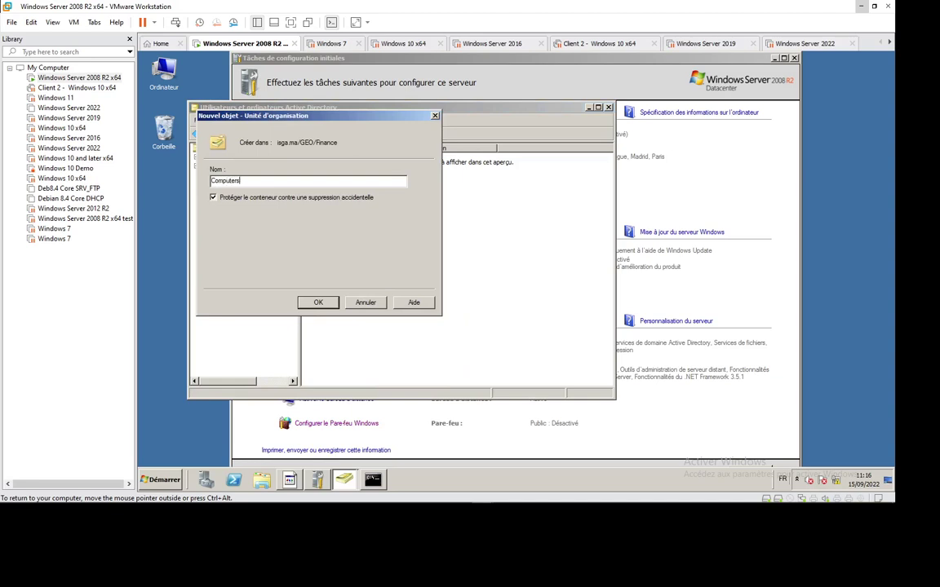
key("Return")
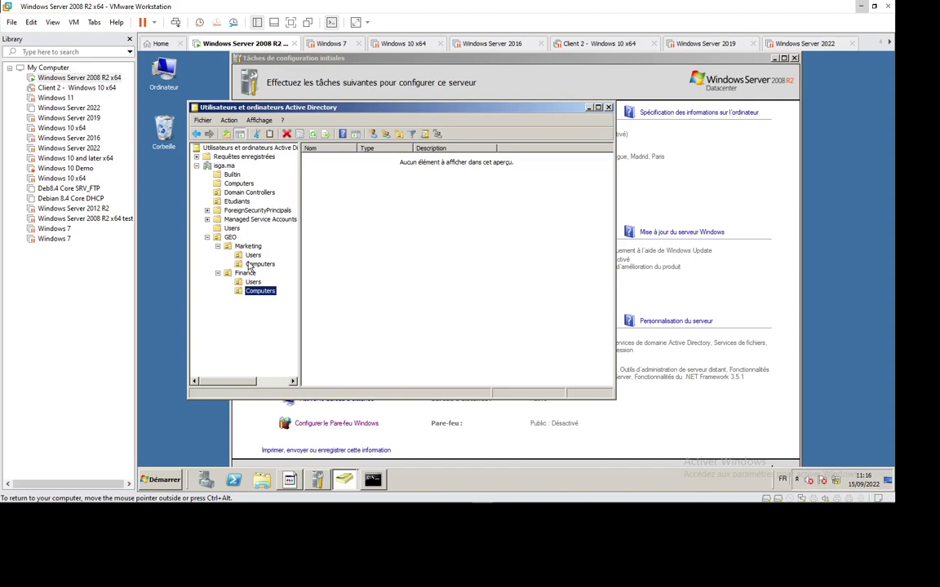
left_click(222, 200)
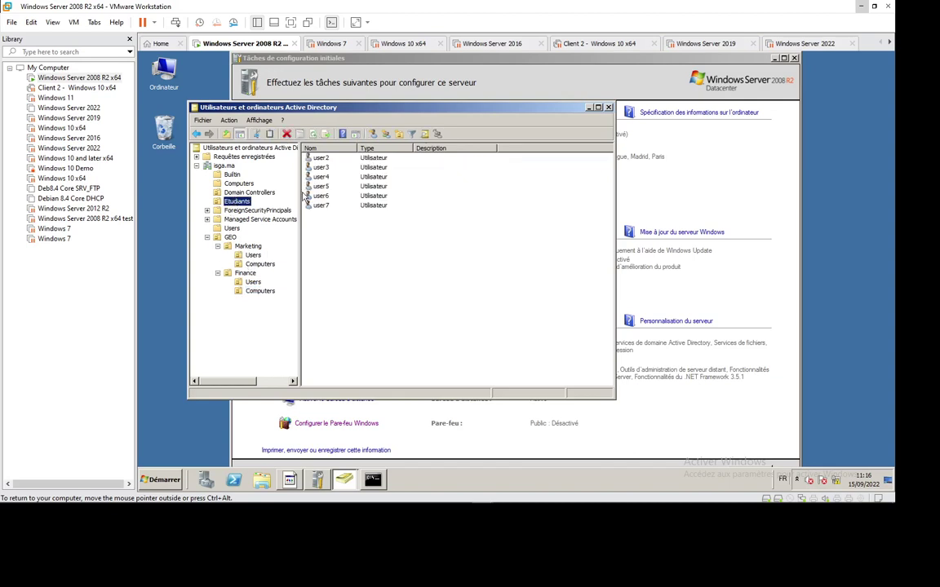
Move user1 from the default Users container into GEO > Finance > Users.
left_click(232, 228)
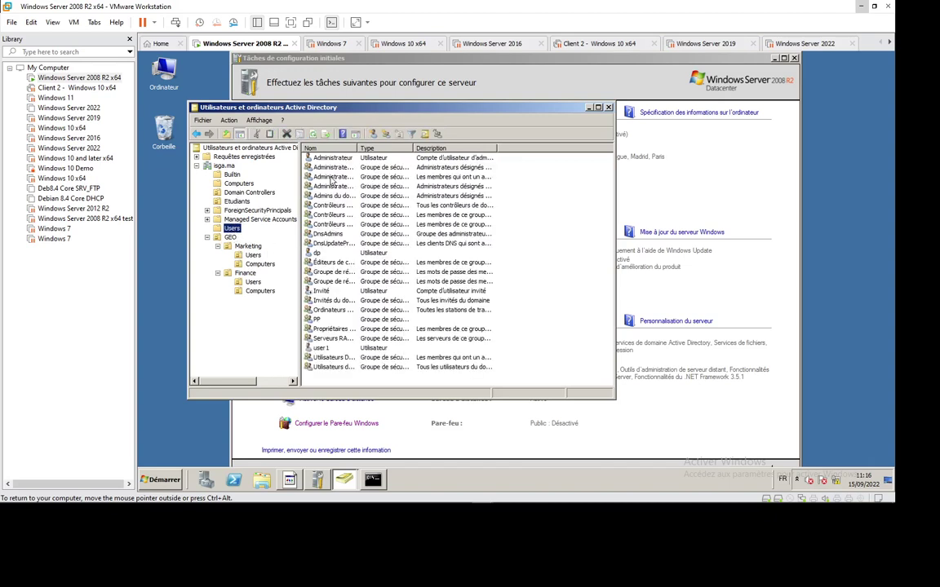
left_click(323, 348)
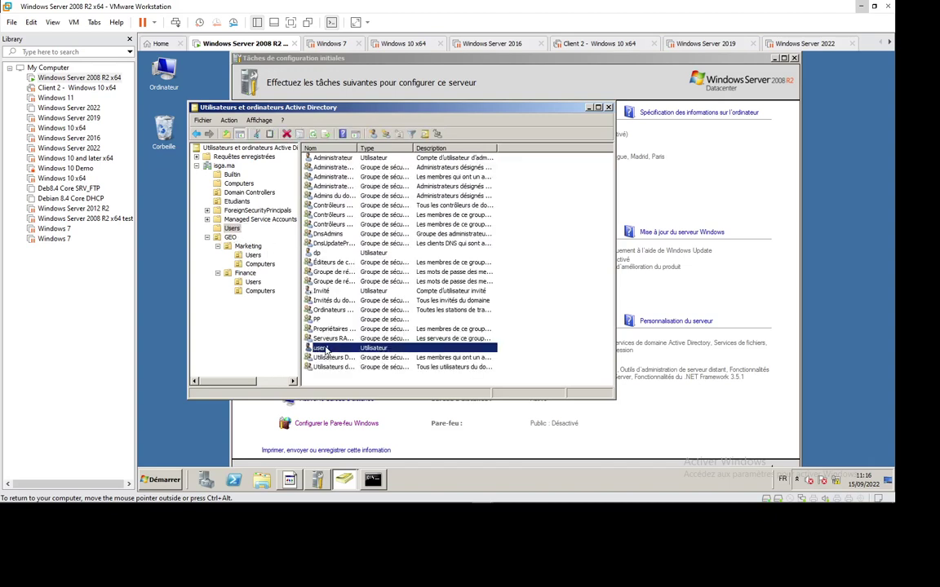
right_click(324, 349)
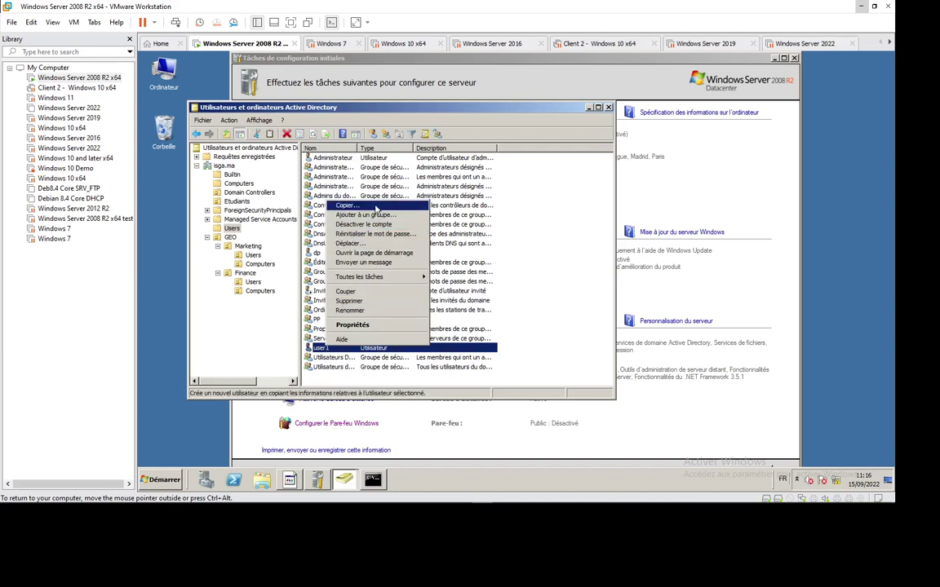
left_click(350, 243)
left_click(254, 232)
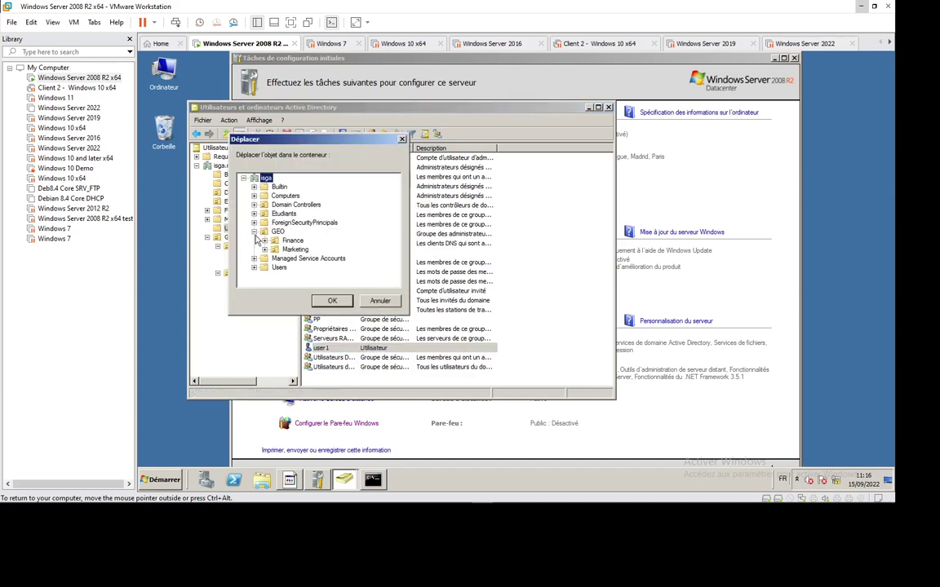
left_click(264, 240)
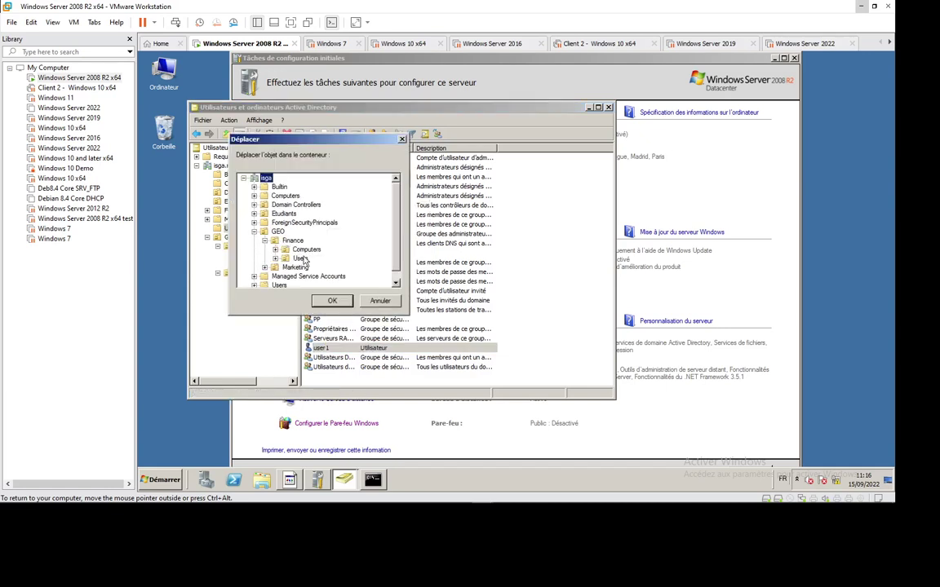
left_click(299, 258)
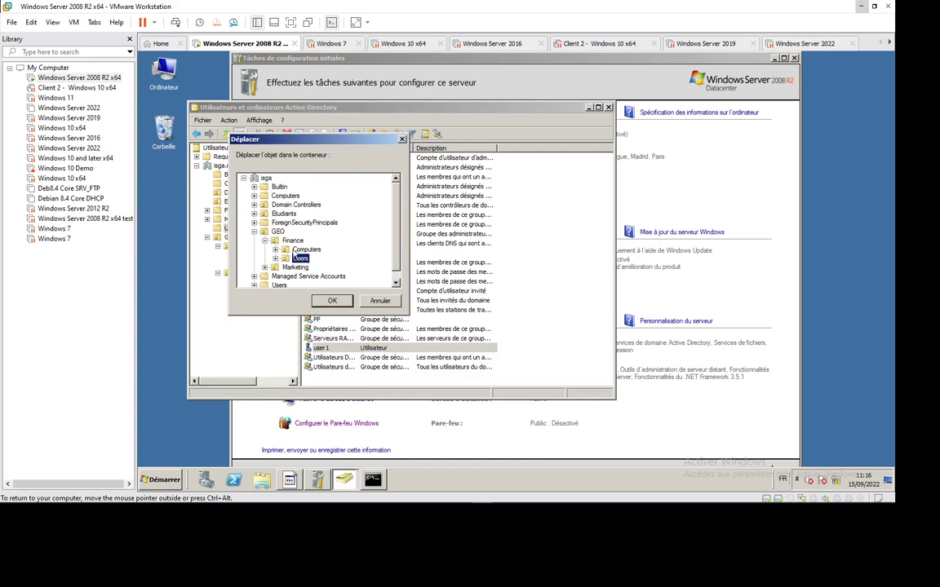
left_click(329, 301)
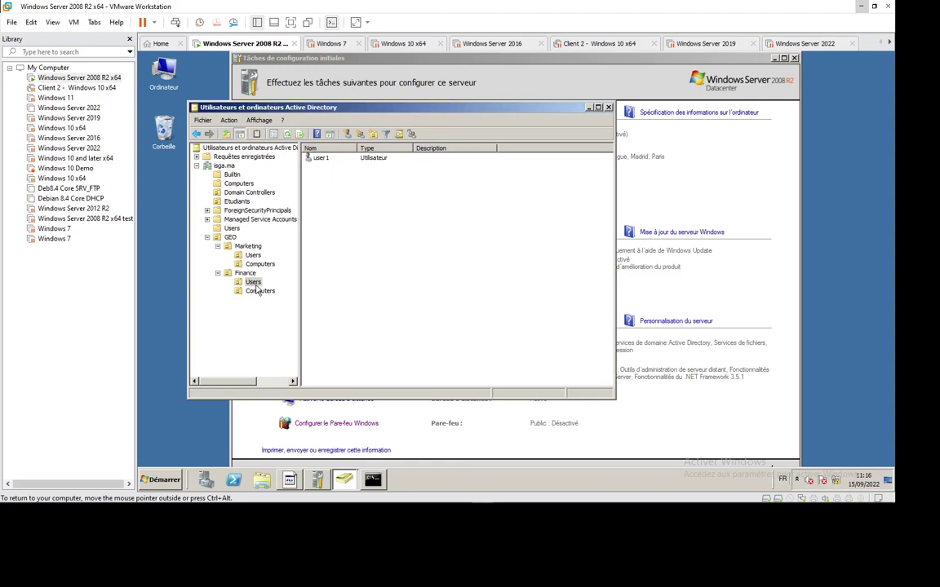
Move computer CLT1-WIN10 from Computers into GEO > Finance > Computers.
left_click(236, 192)
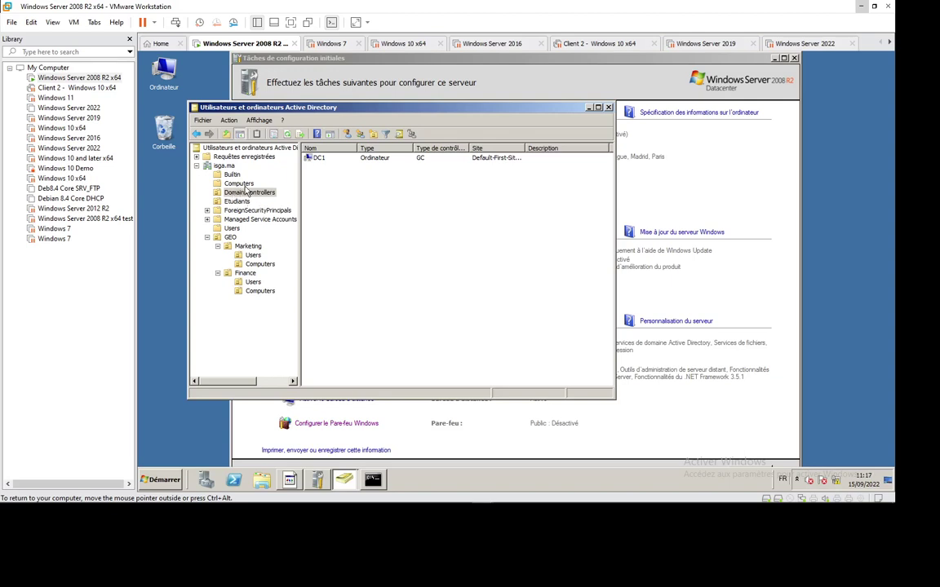
left_click(219, 184)
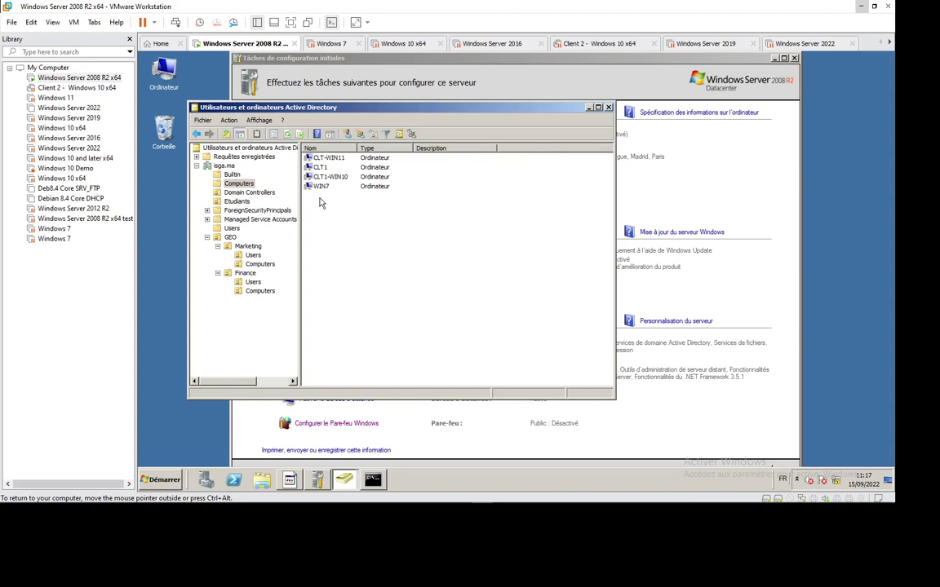
left_click(329, 177)
right_click(331, 179)
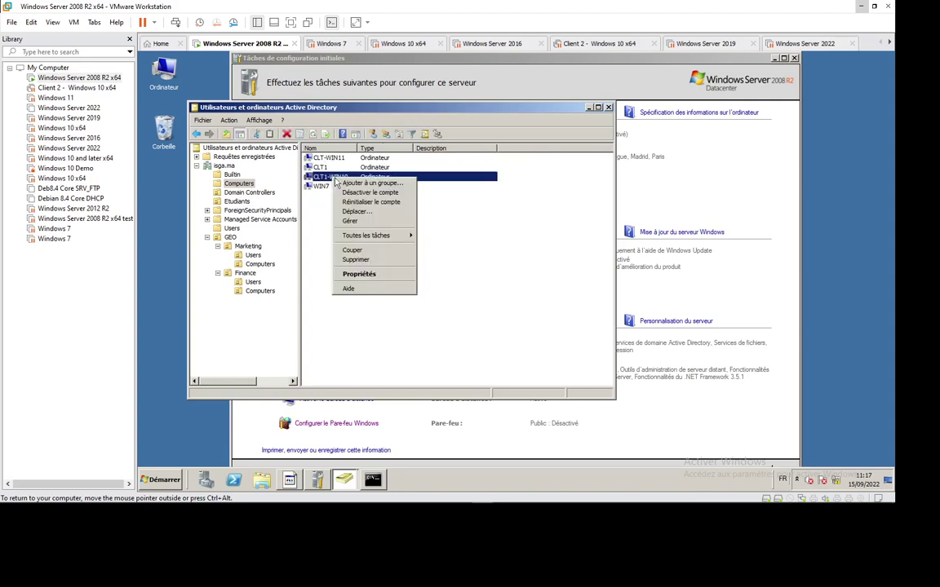
mouse_move(367, 239)
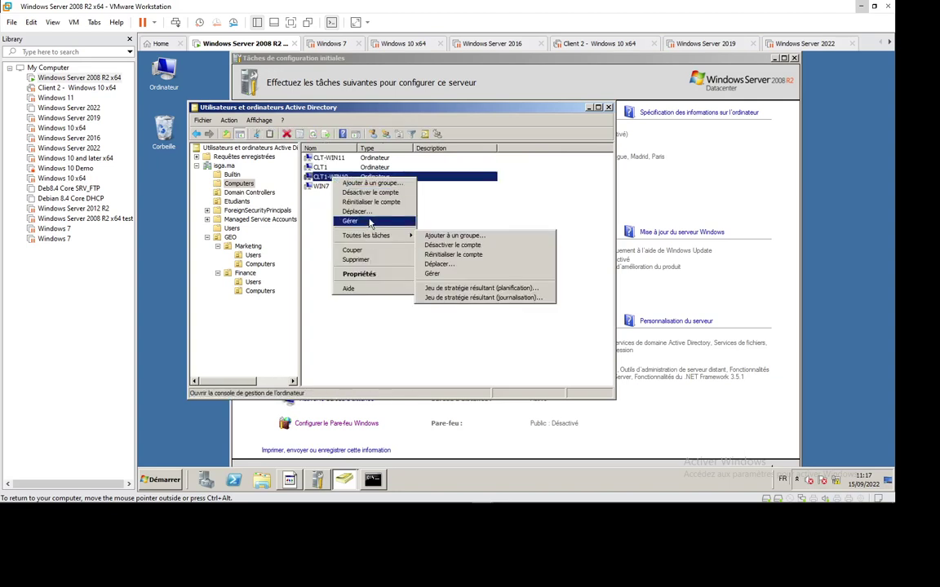
left_click(358, 211)
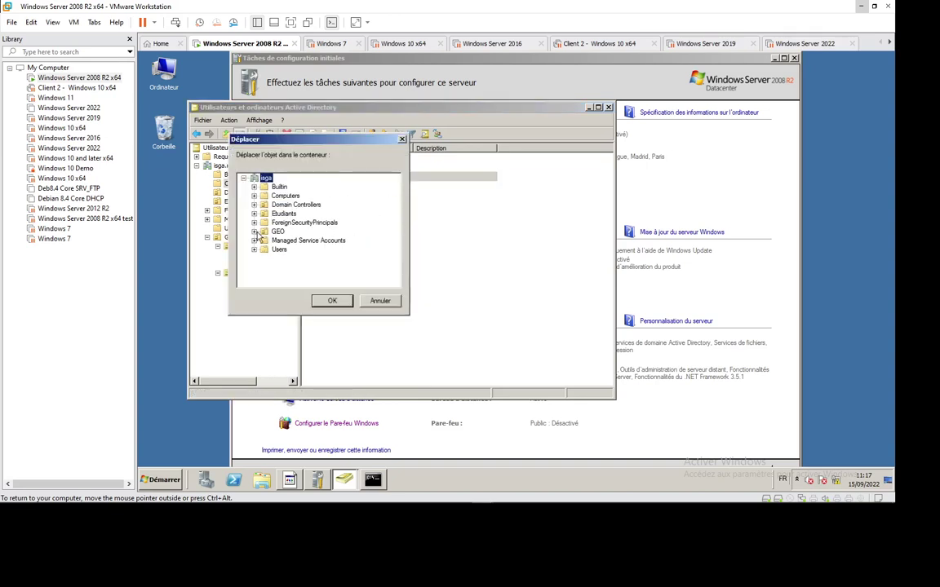
left_click(254, 231)
left_click(264, 241)
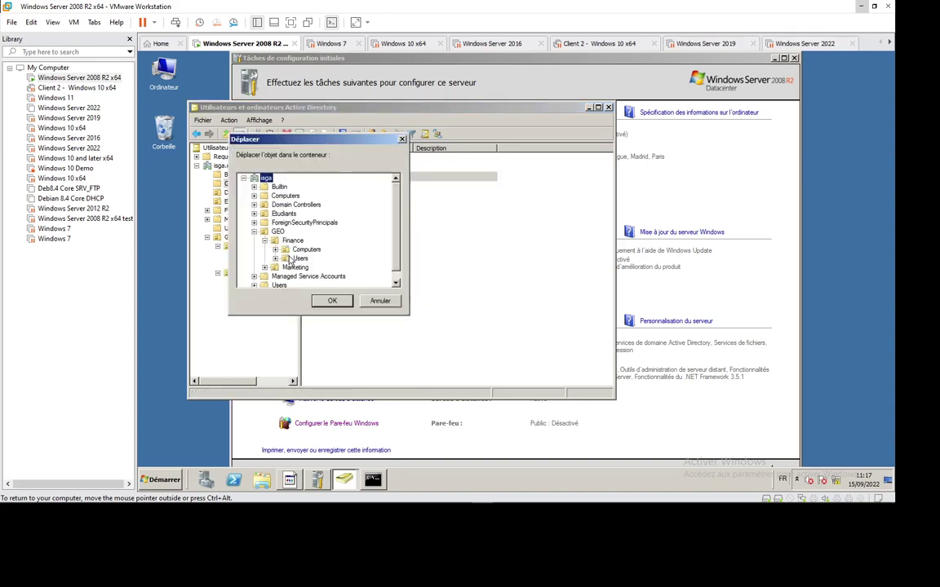
left_click(306, 249)
left_click(332, 301)
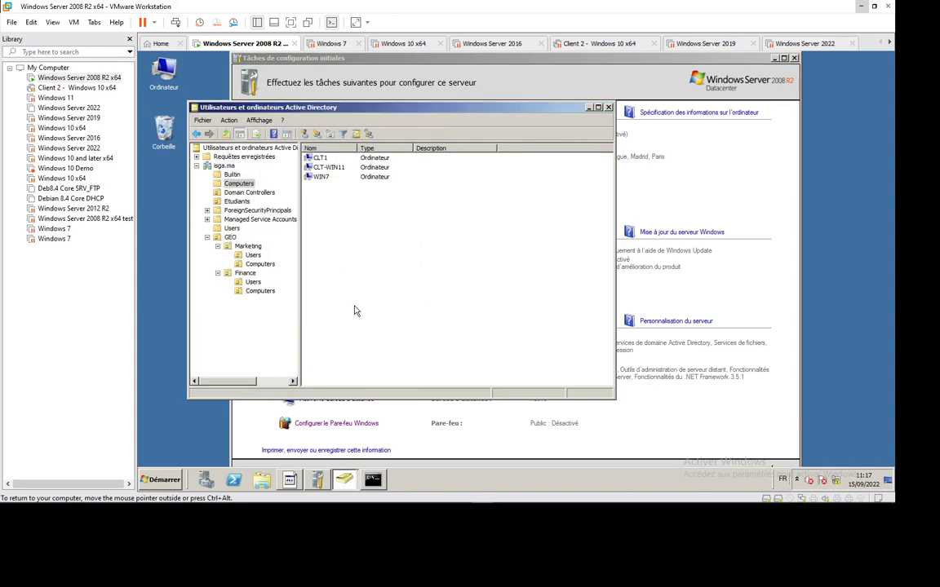
left_click(252, 282)
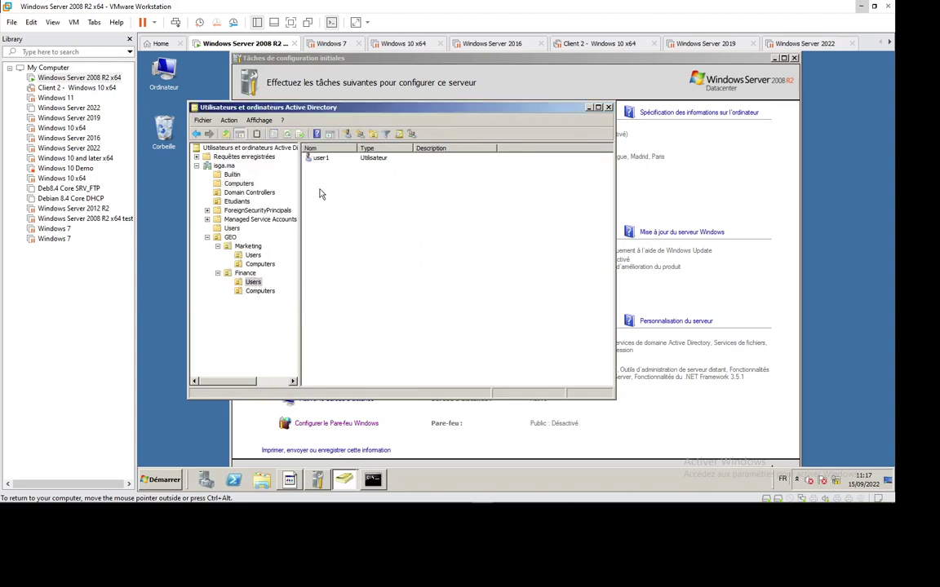
Move user6 and user7 from Etudiants into GEO > Finance > Users.
left_click(236, 203)
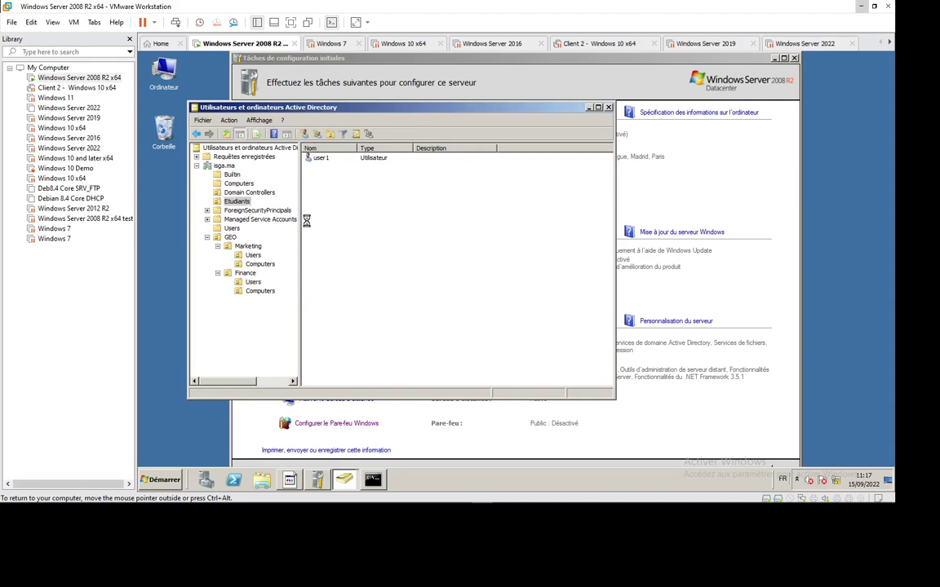
left_click(320, 204)
left_click(326, 196, "ctrl")
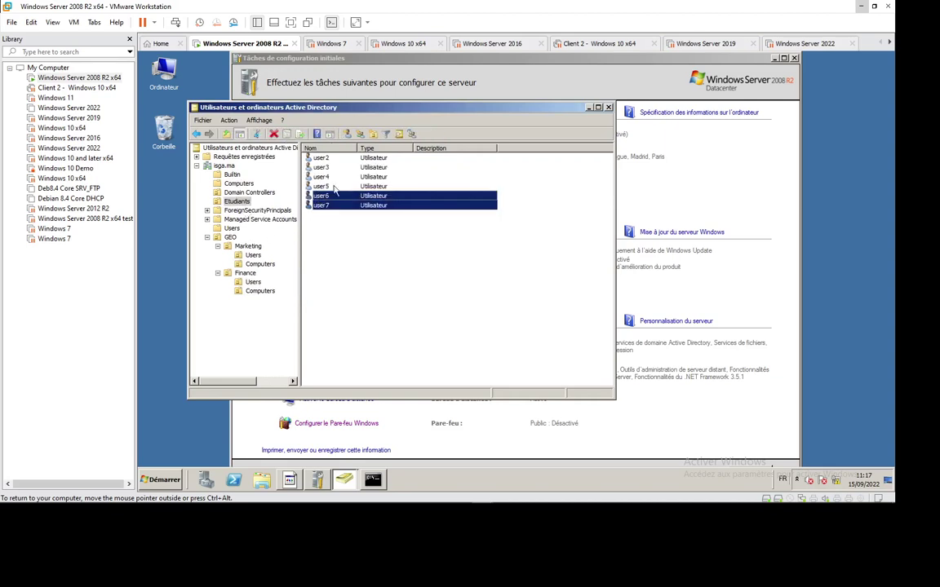
right_click(325, 197)
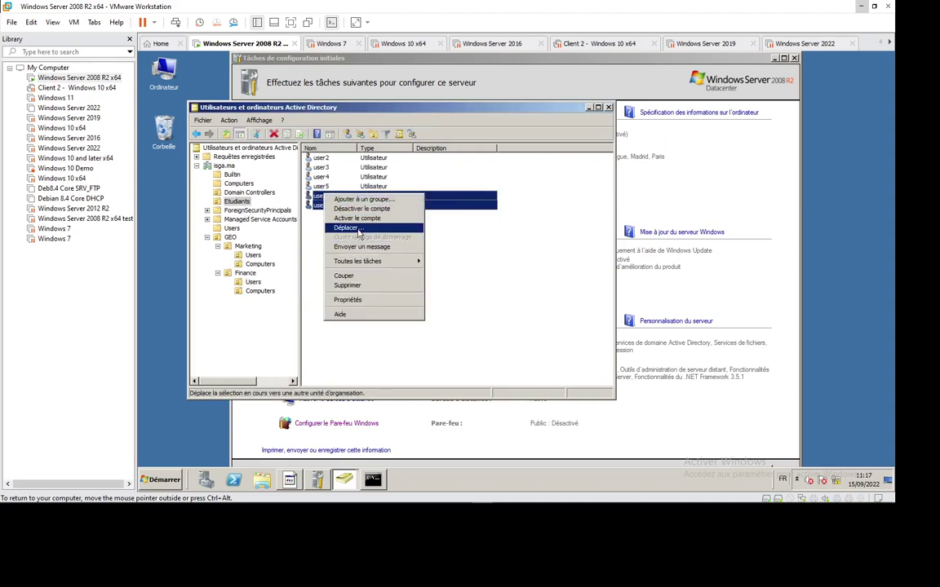
left_click(347, 228)
left_click(254, 232)
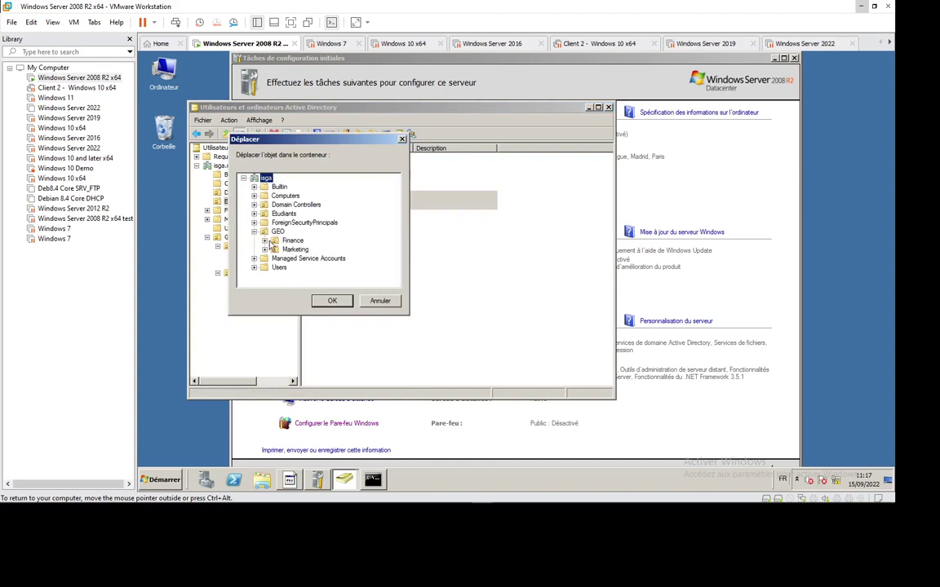
left_click(263, 241)
left_click(290, 250)
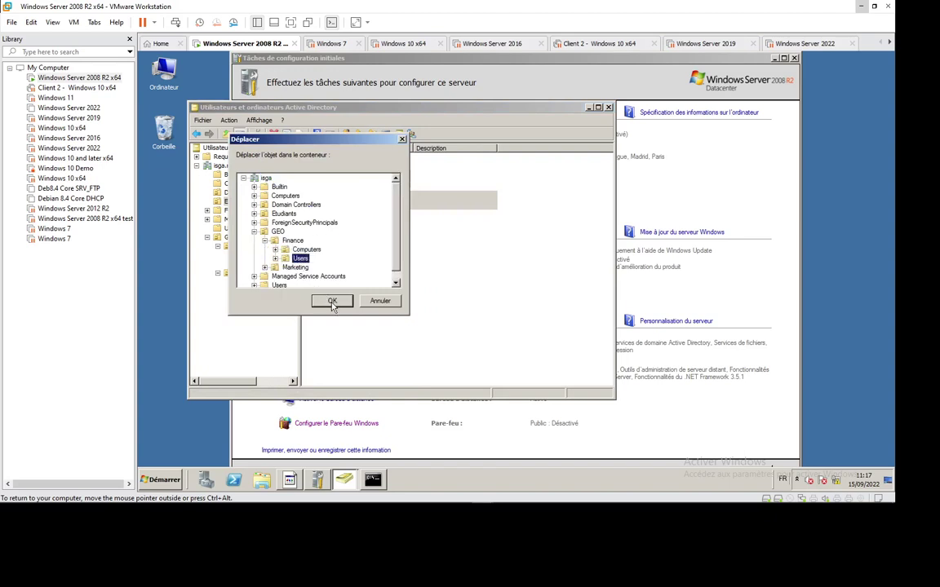
left_click(332, 300)
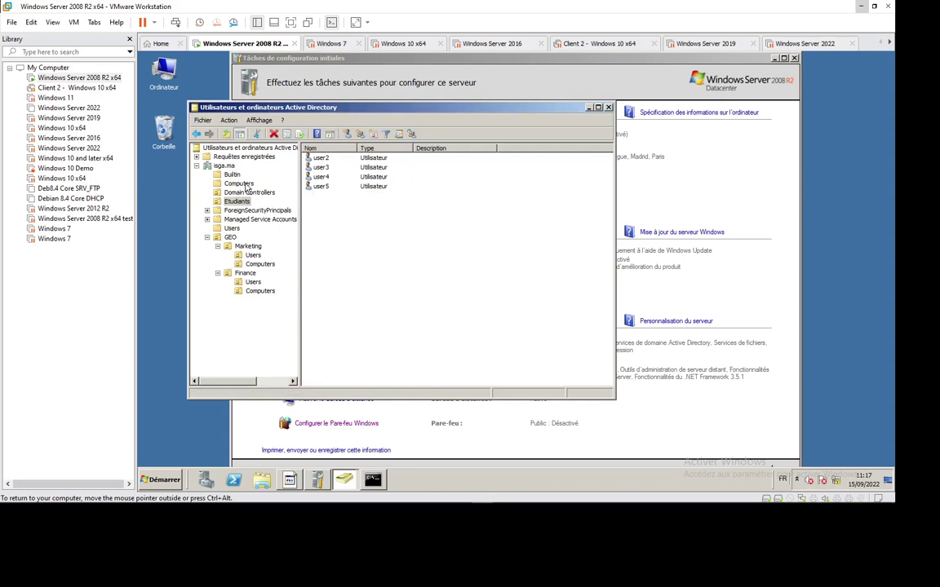
Move computer CLT-WIN11 into GEO > Finance > Computers and check both Finance units.
left_click(239, 184)
left_click(323, 168)
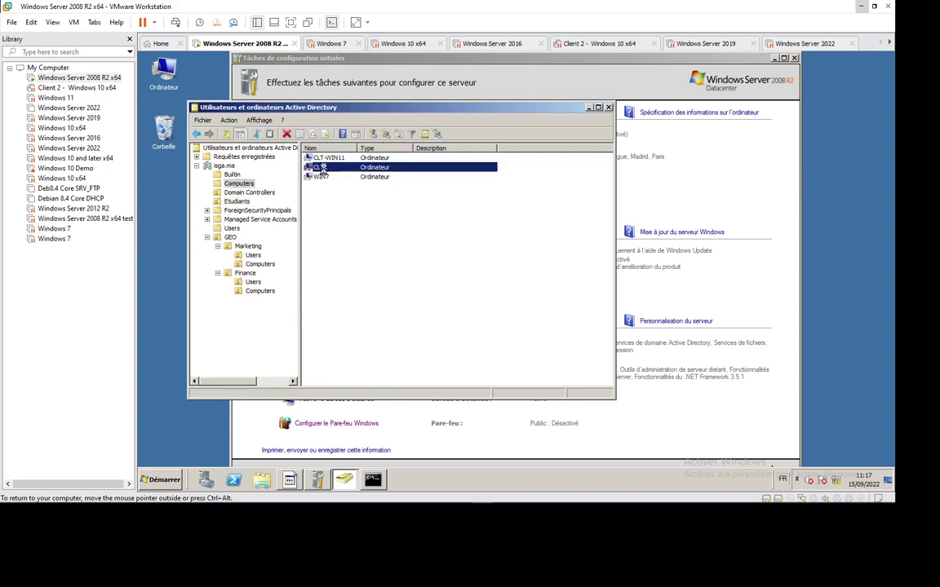
right_click(324, 168)
left_click(326, 158)
right_click(314, 158)
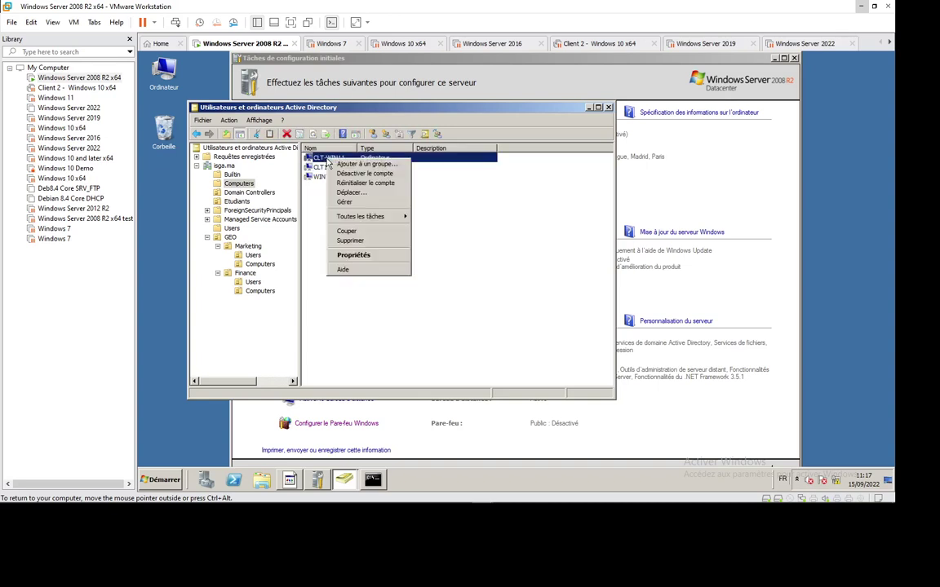
left_click(330, 190)
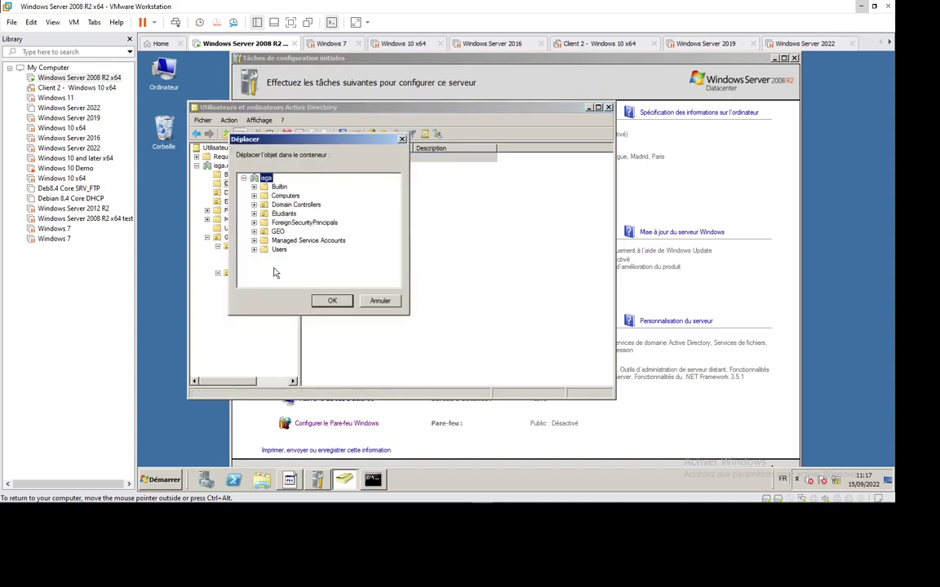
left_click(254, 232)
left_click(263, 240)
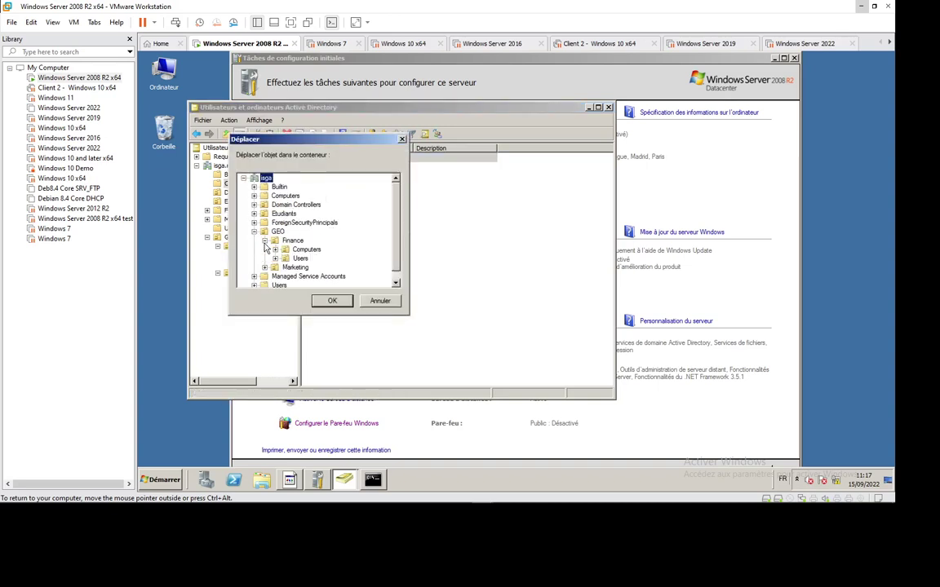
left_click(287, 250)
left_click(313, 304)
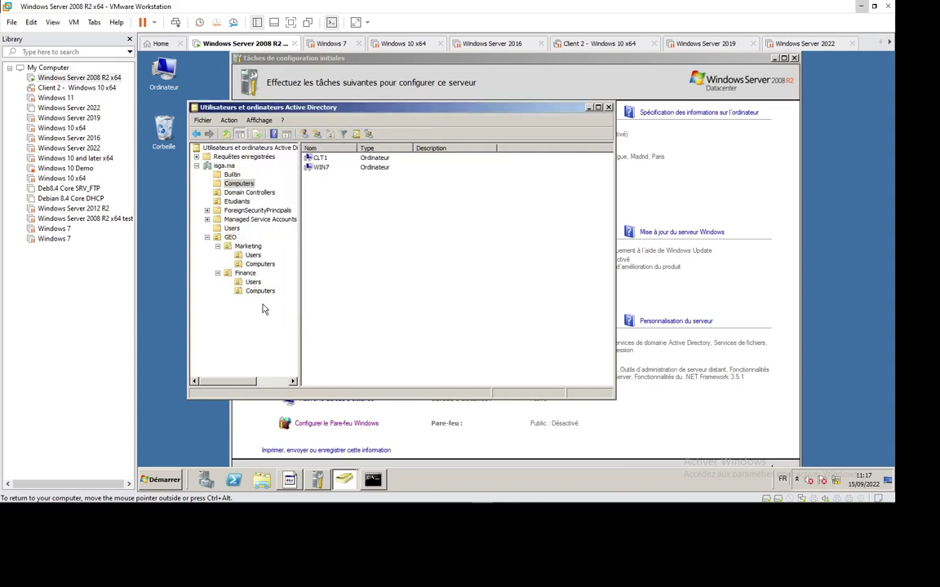
left_click(250, 283)
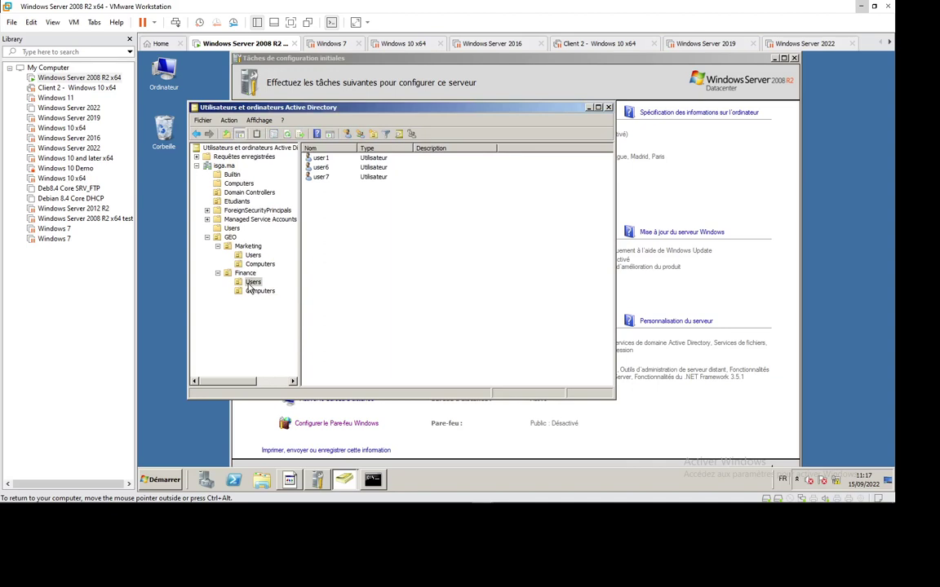
left_click(260, 294)
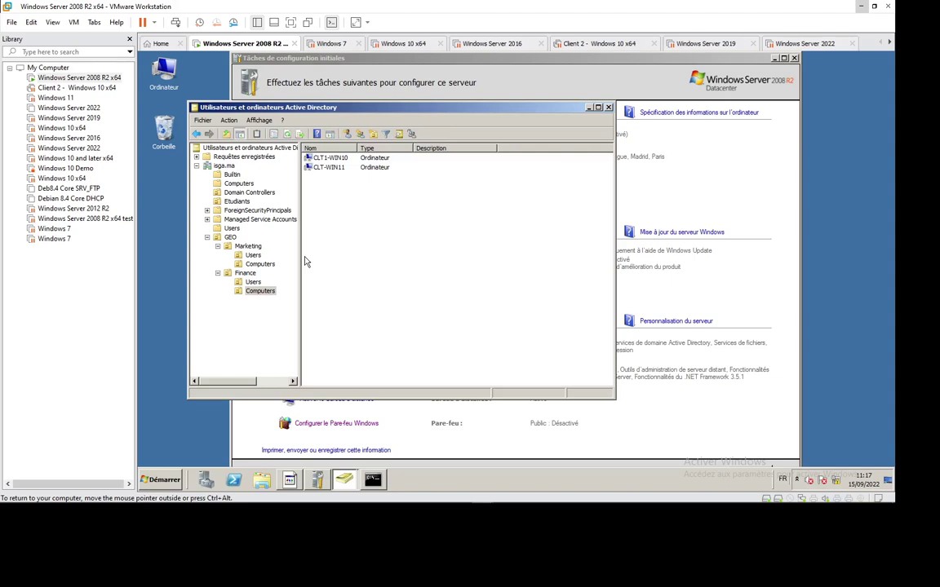
mouse_move(410, 507)
left_click(252, 255)
left_click(252, 281)
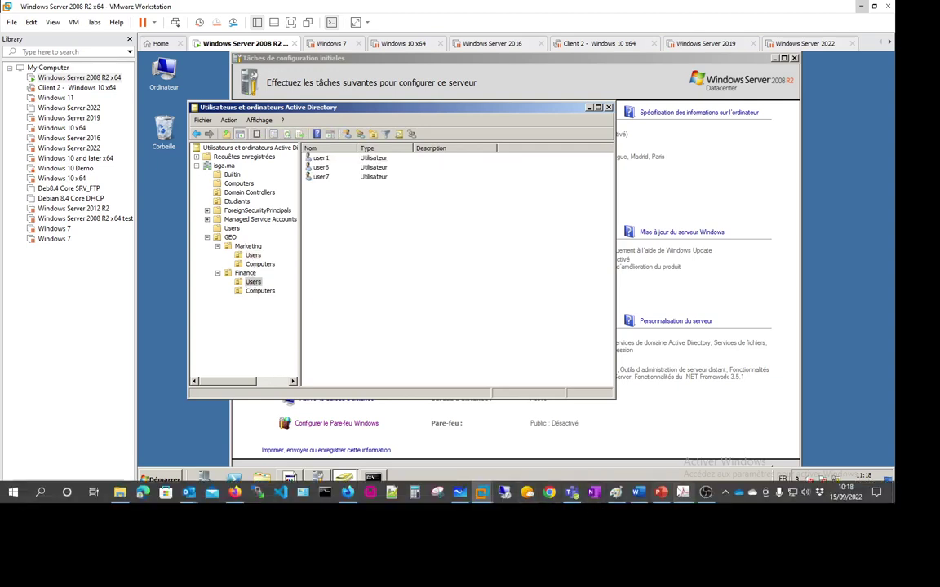
left_click(682, 492)
scroll(481, 220, "up", 2)
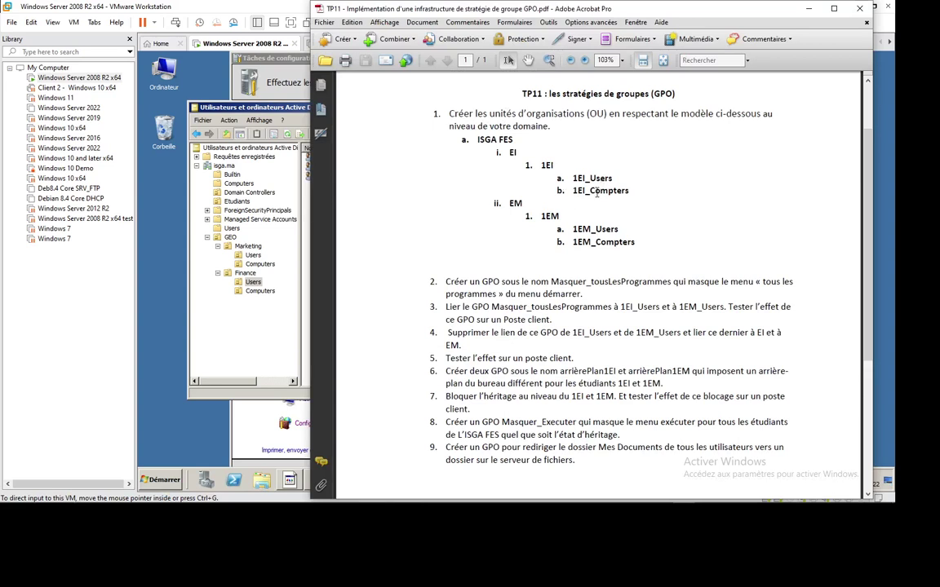
scroll(596, 192, "down", 5)
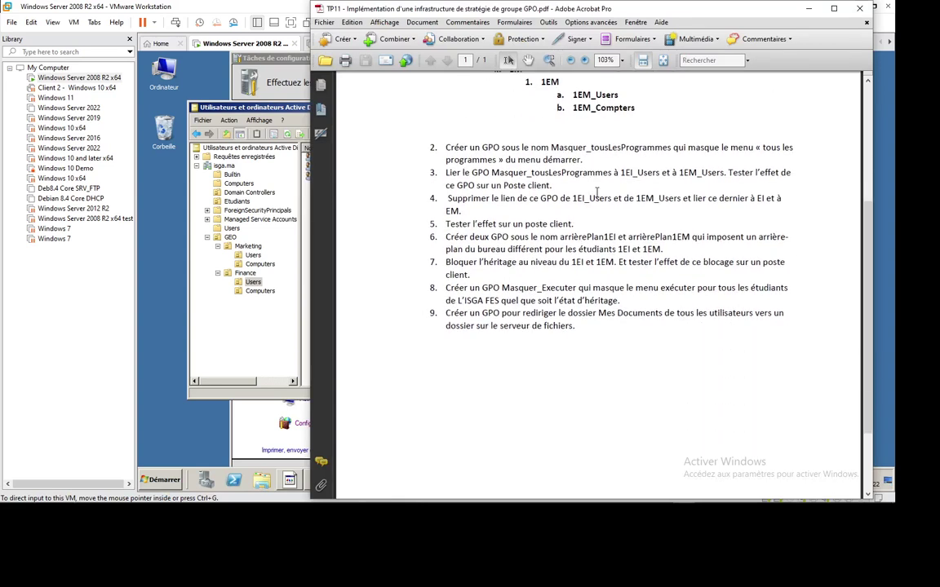
scroll(596, 194, "down", 1)
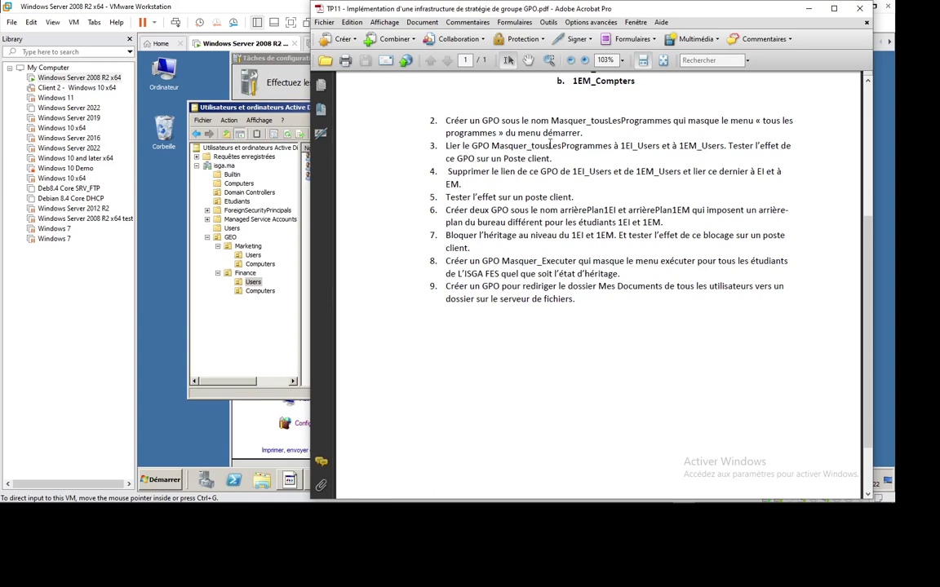
left_click(224, 298)
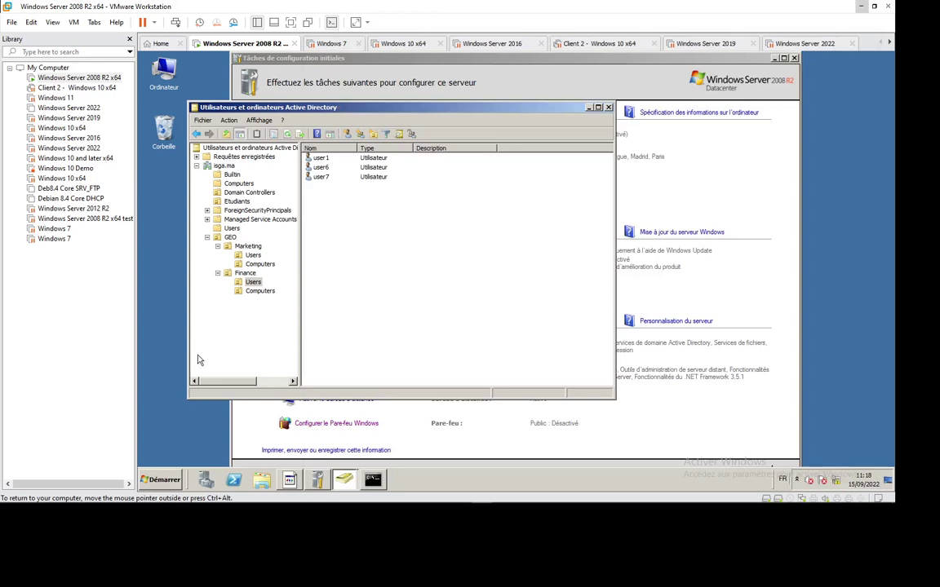
Launch Gestion des stratégies de groupe from Démarrer > Outils d'administration.
left_click(157, 485)
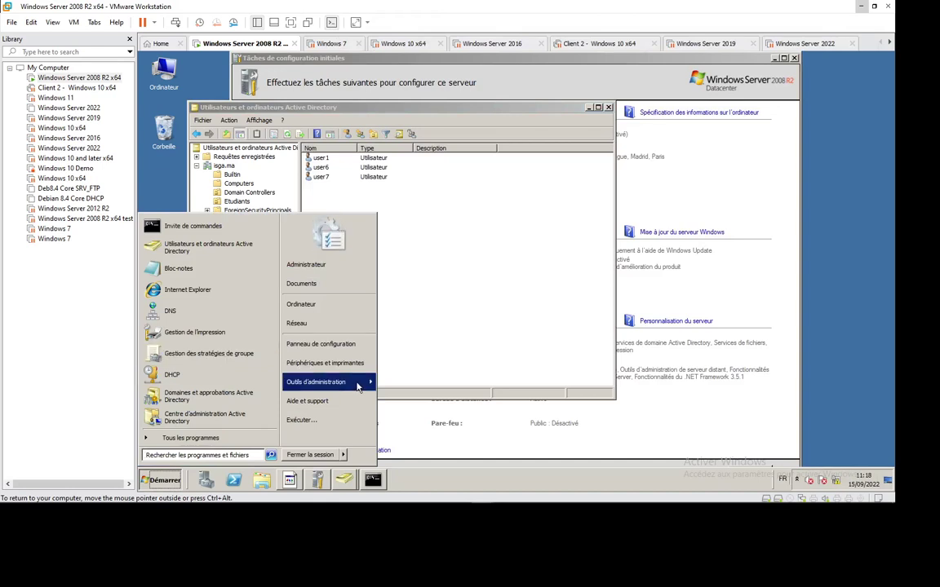
mouse_move(357, 386)
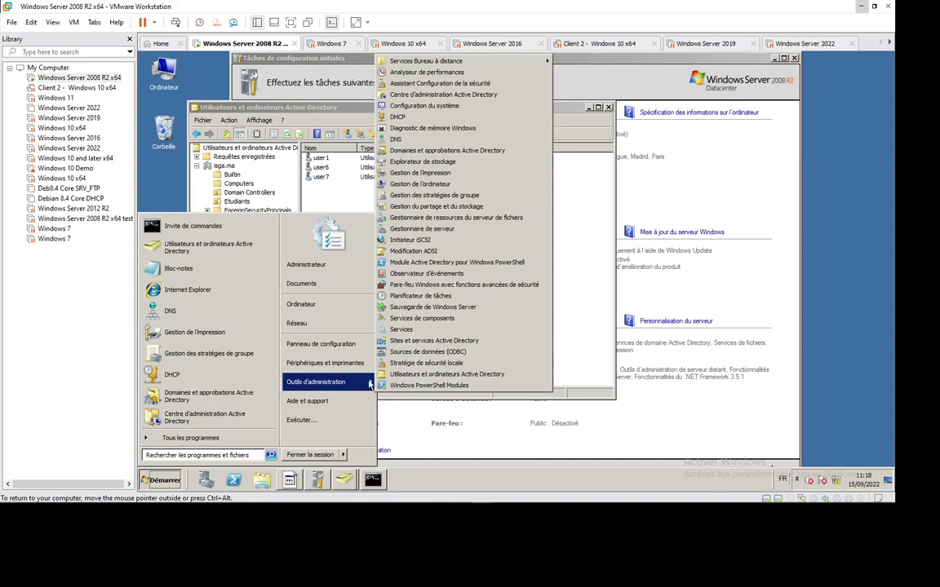
left_click(430, 196)
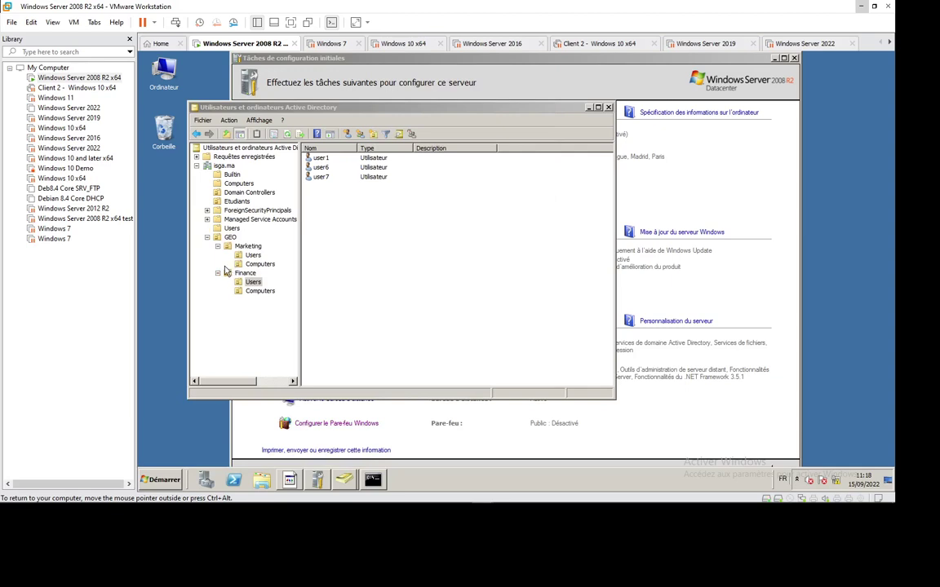
left_click(237, 183)
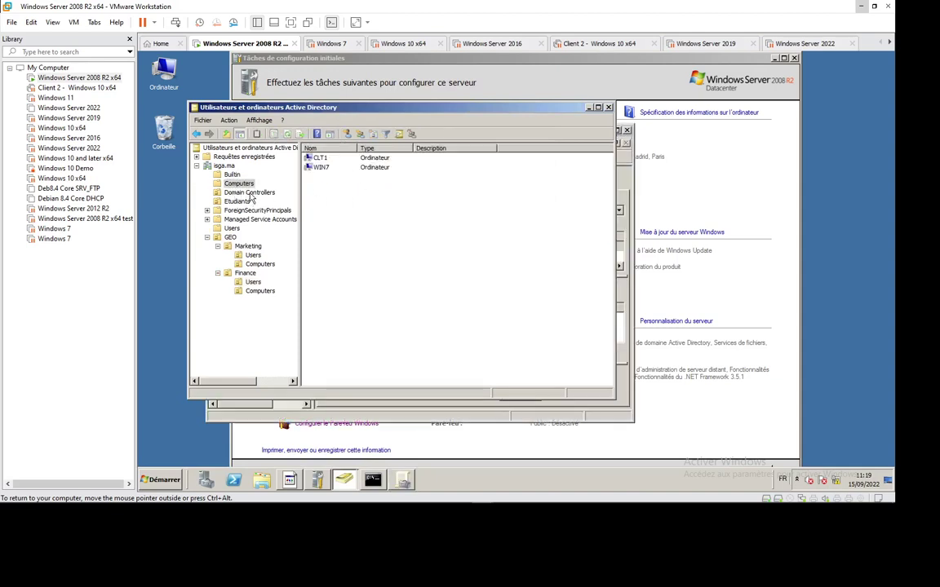
left_click(249, 193)
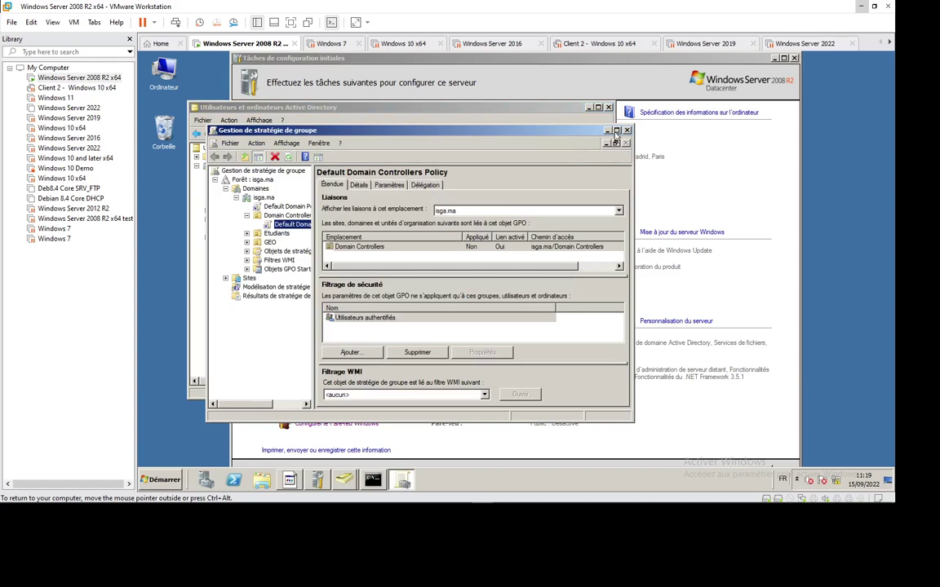
Maximise Group Policy Management, widen its tree pane and expand the Domain Controllers node.
double_click(552, 126)
left_click_drag(244, 122, 308, 122)
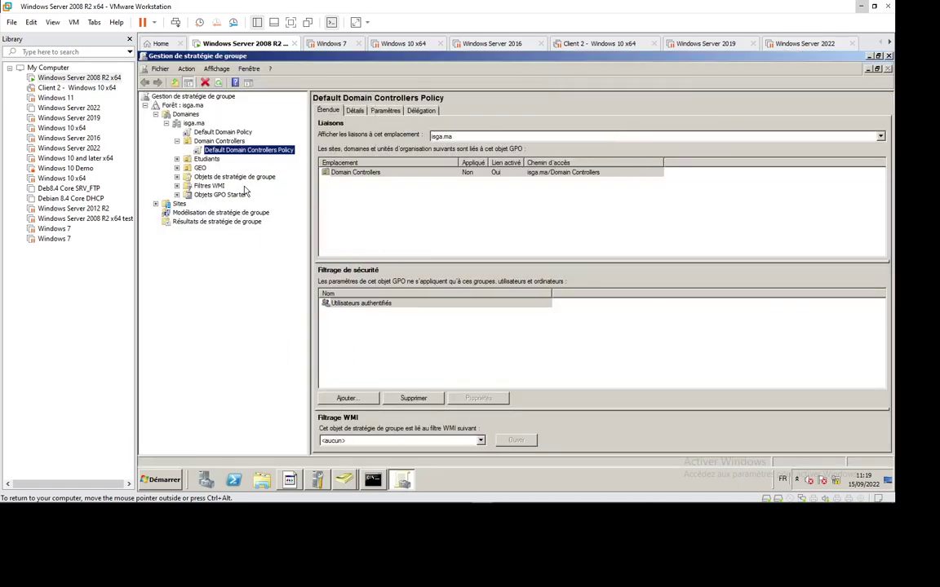
left_click(177, 142)
left_click(177, 142)
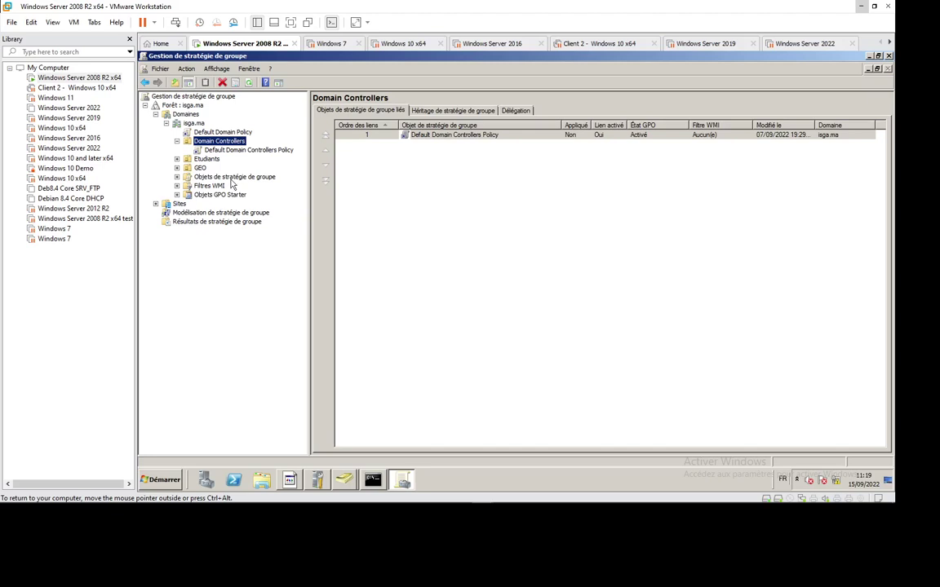
left_click(234, 177)
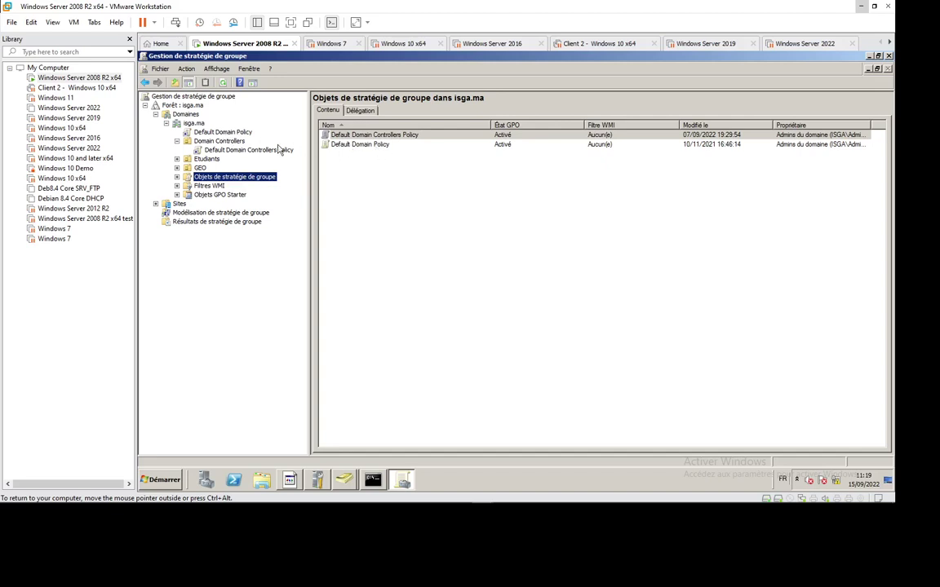
Review Default Domain Policy and Default Domain Controllers Policy, then list the Group Policy Objects container.
left_click(226, 133)
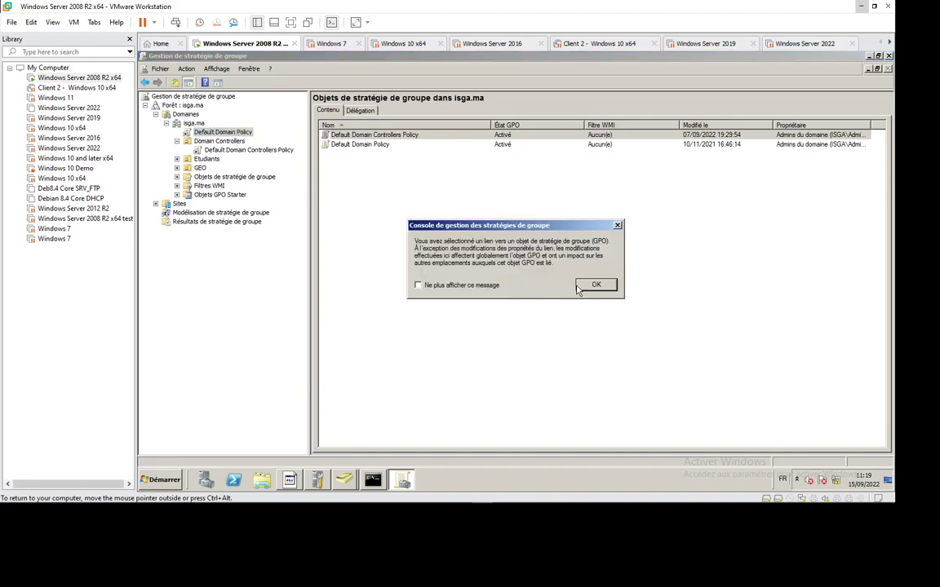
left_click(595, 286)
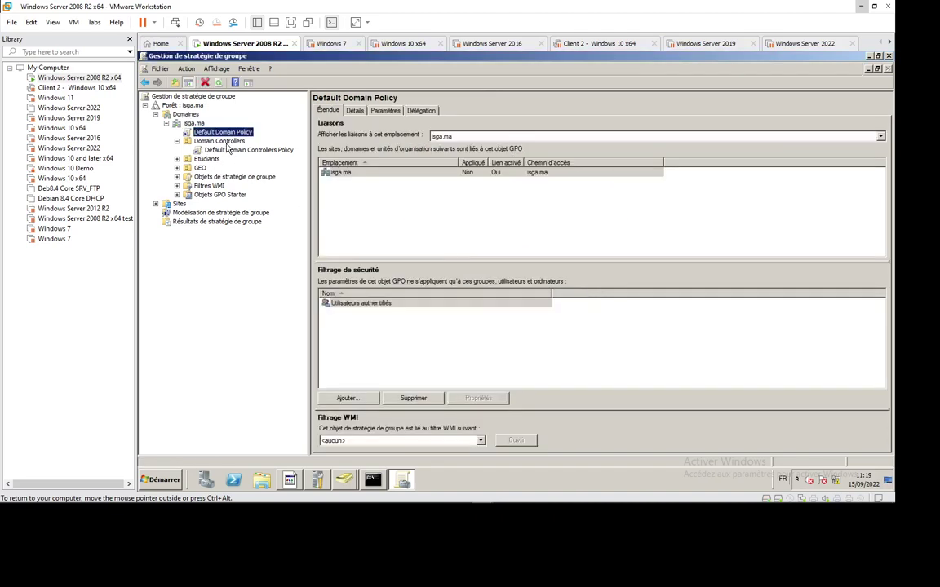
left_click(208, 142)
left_click(249, 150)
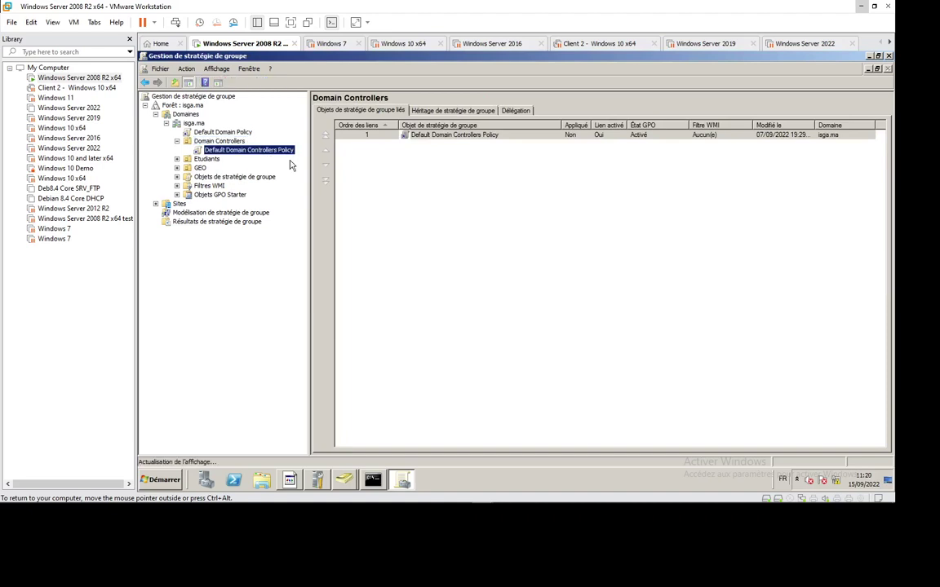
left_click(594, 284)
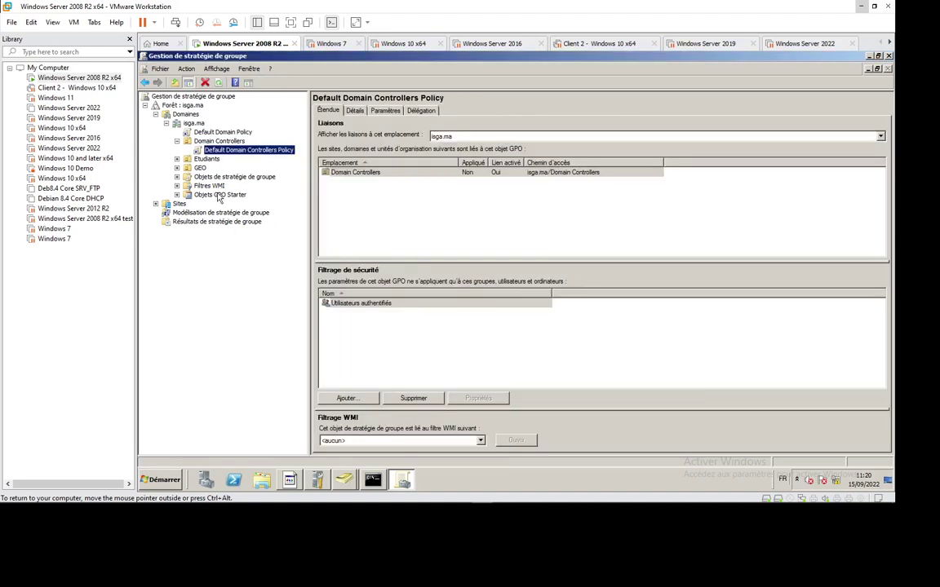
left_click(177, 176)
left_click(235, 177)
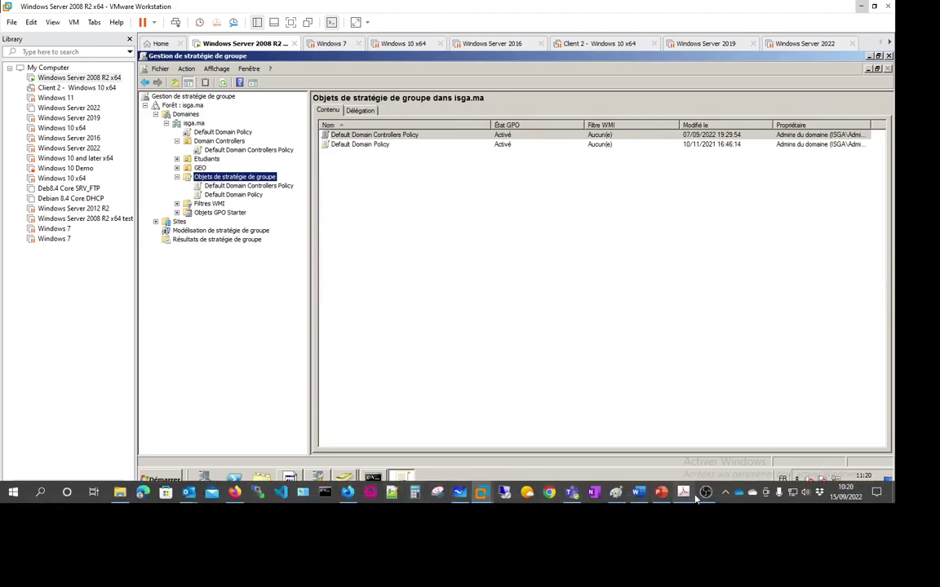
left_click(683, 492)
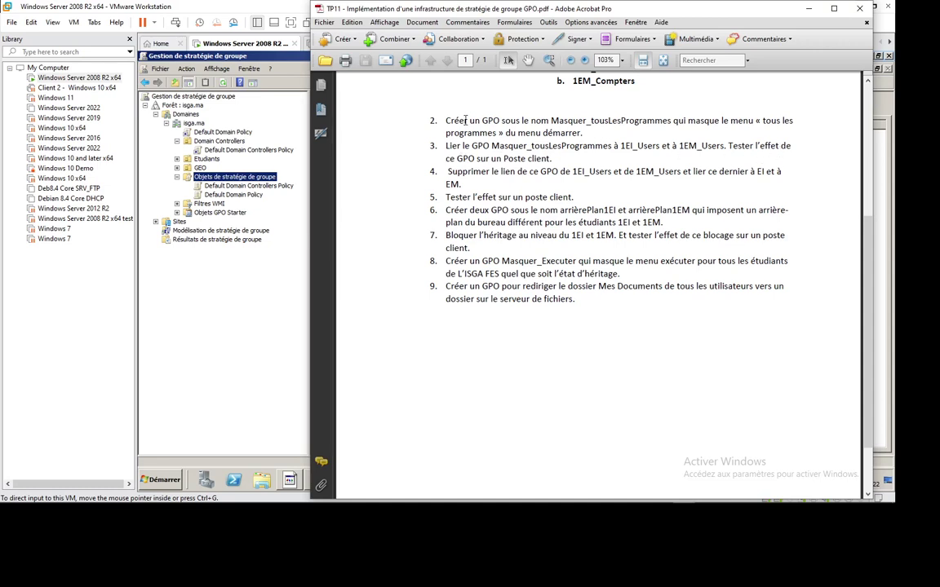
Bring the Windows Server VM with Group Policy Management back in front of Acrobat.
left_click(170, 246)
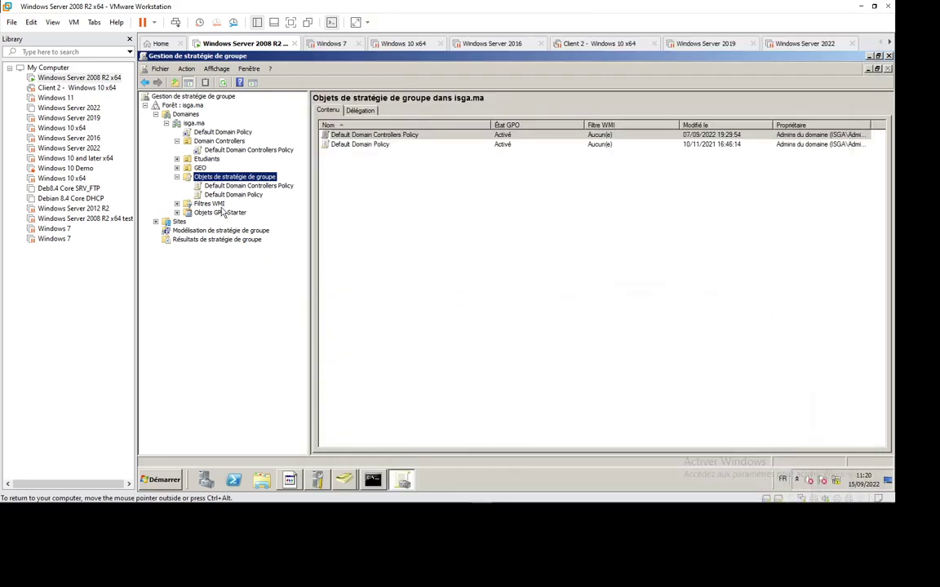
Create a new group policy object named Menu_Executer under isga.ma's Objets de stratégie de groupe.
right_click(253, 179)
left_click(265, 184)
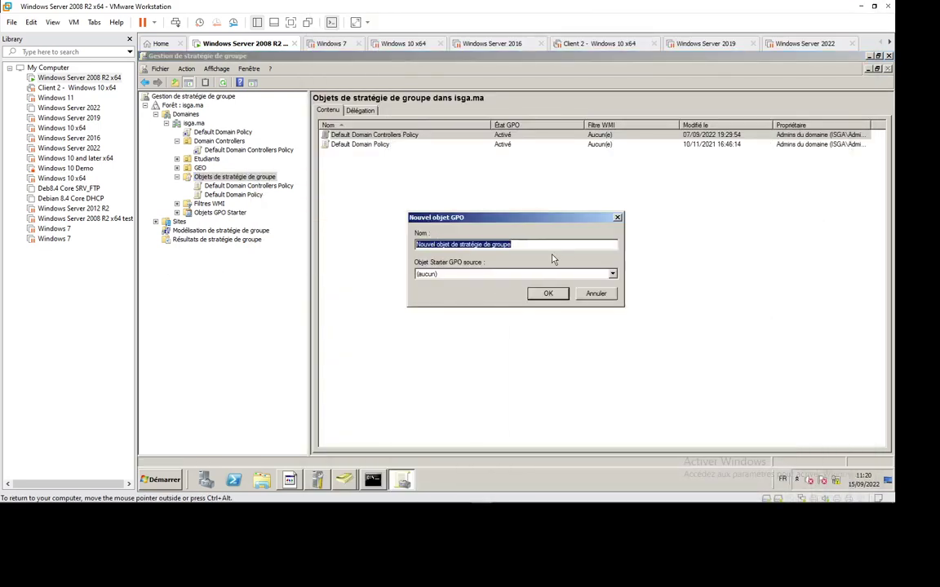
type("Me")
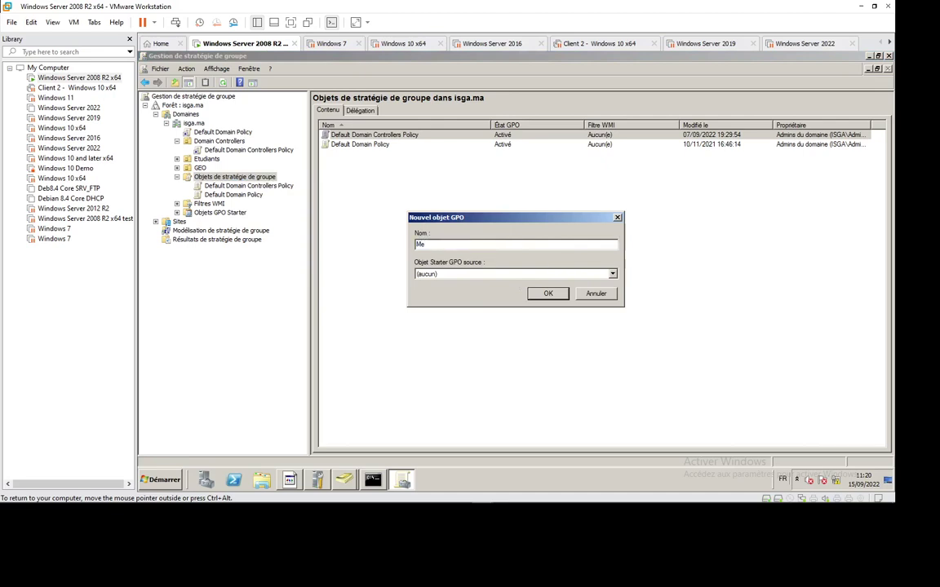
type("nu")
key("BackSpace")
type("_")
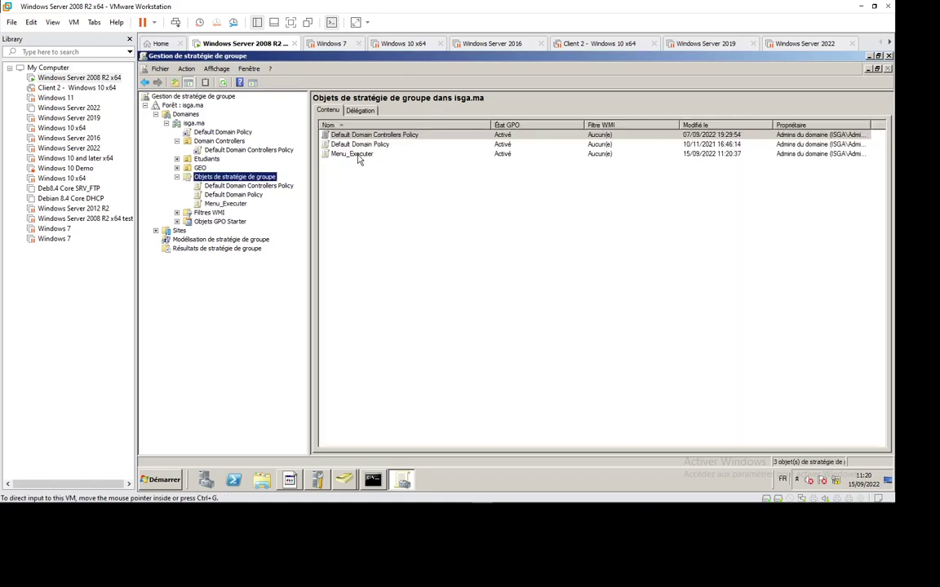
Open Menu_Executer in the Group Policy Management Editor and reposition the editor window.
right_click(358, 155)
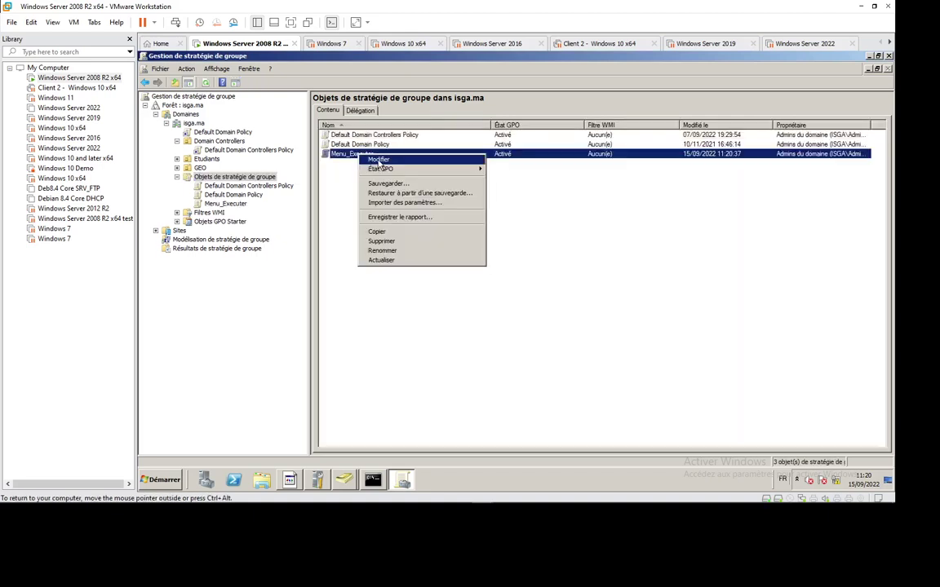
left_click(421, 161)
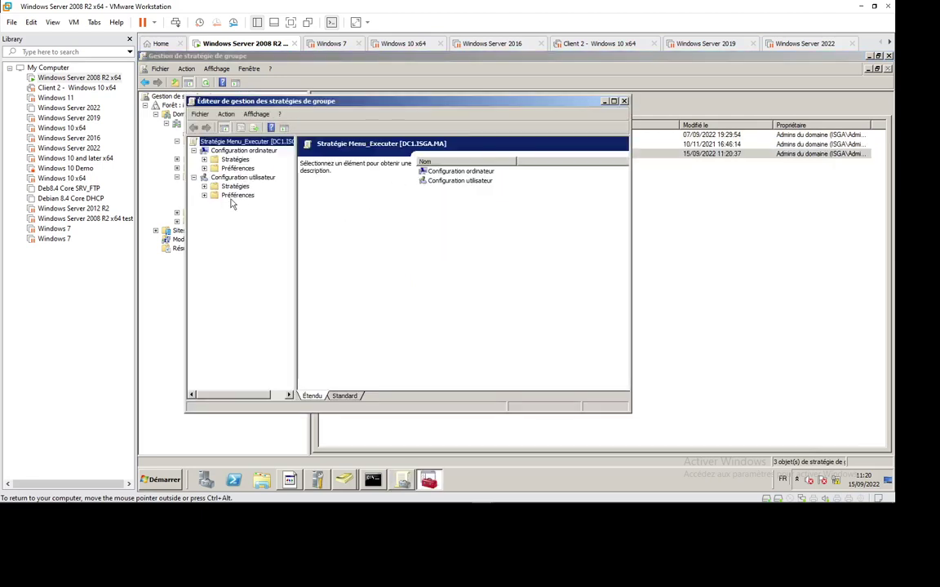
left_click_drag(322, 105, 448, 112)
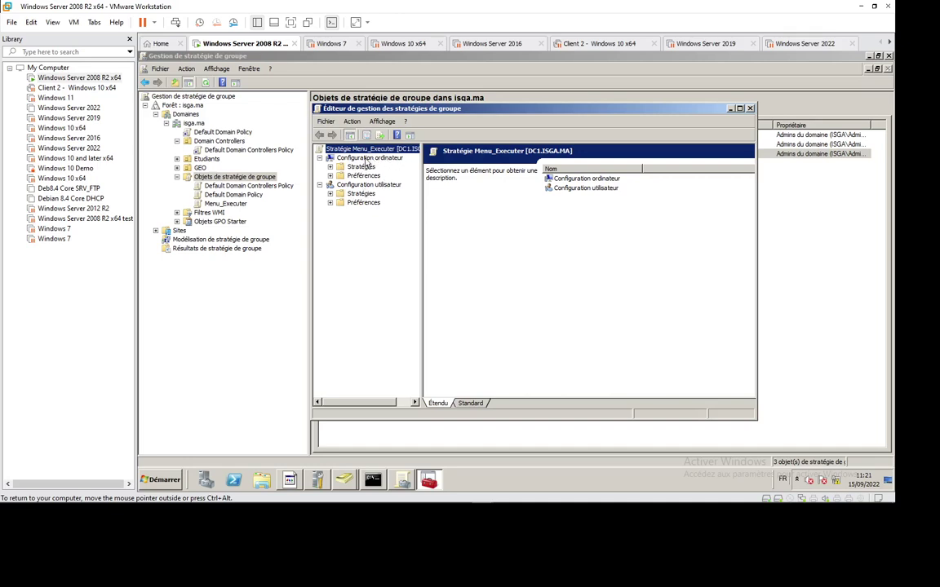
Browse to Configuration utilisateur > Modèles d'administration > Menu Démarrer et barre des tâches.
left_click(329, 166)
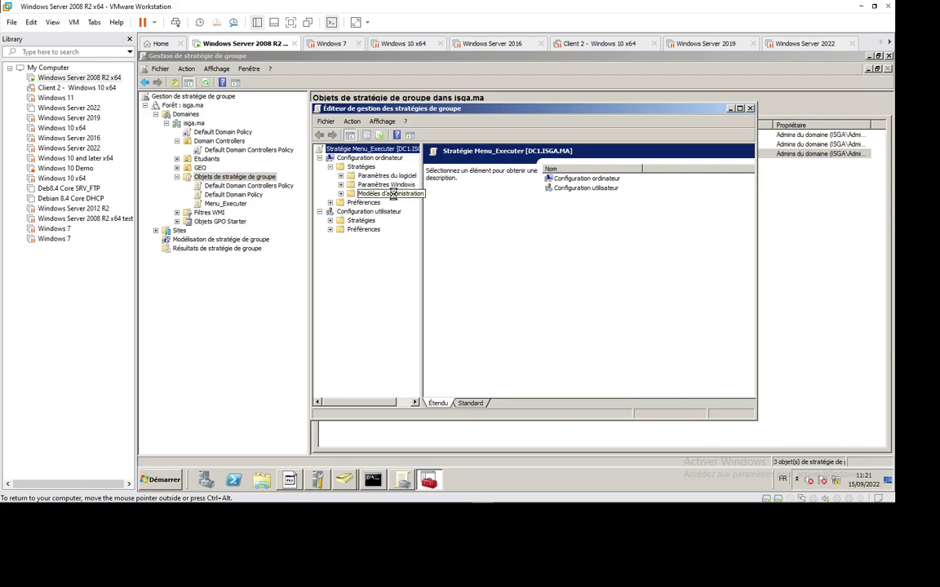
left_click(340, 193)
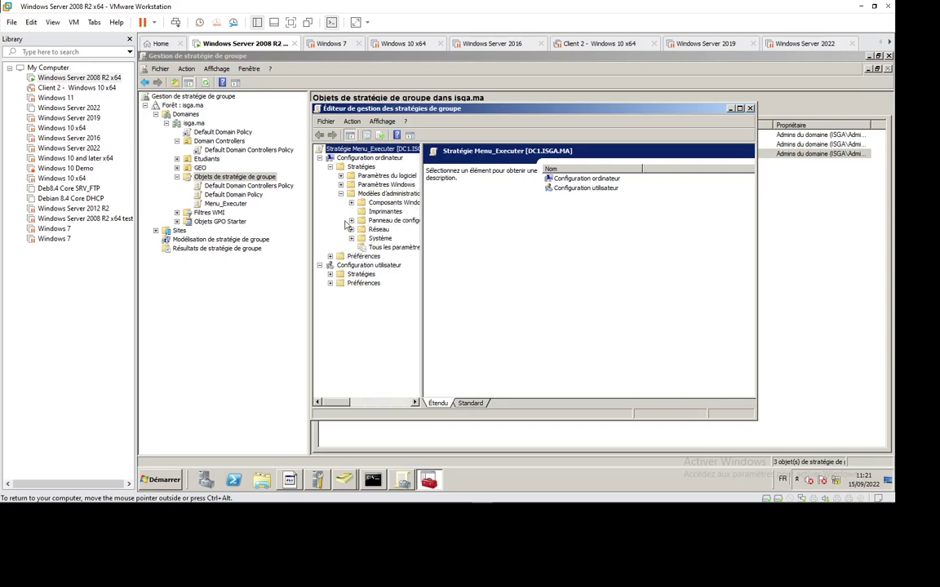
left_click(340, 193)
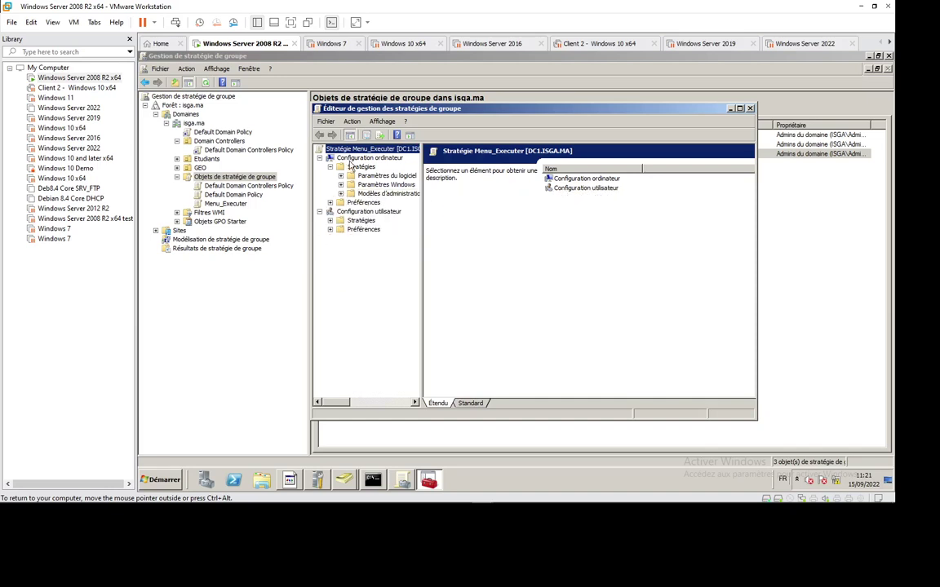
left_click(329, 166)
left_click(330, 194)
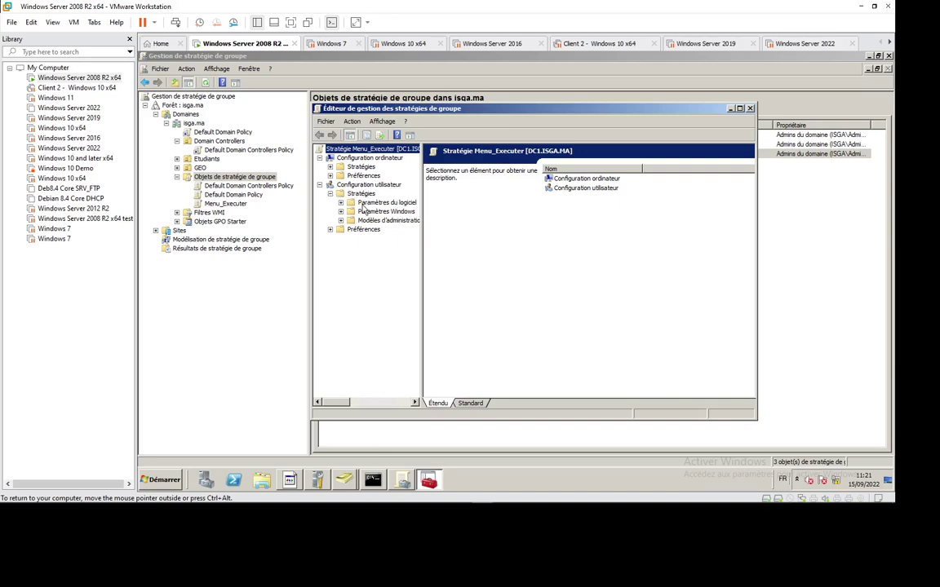
left_click(340, 220)
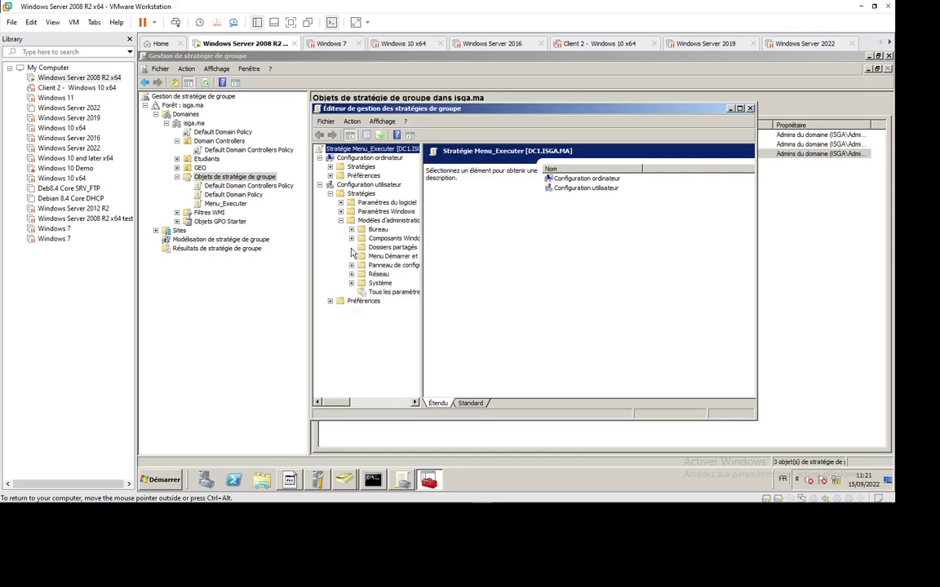
left_click_drag(421, 285, 479, 292)
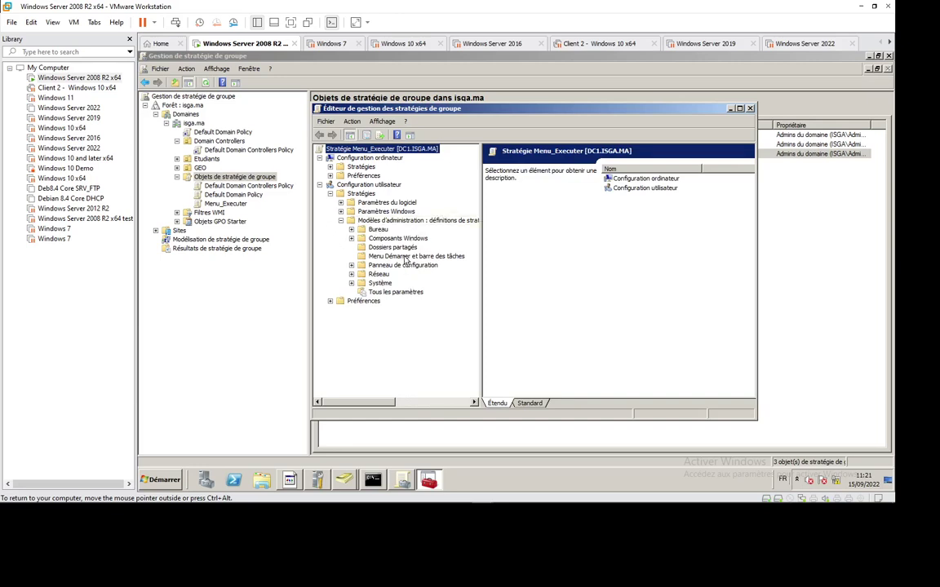
left_click(406, 258)
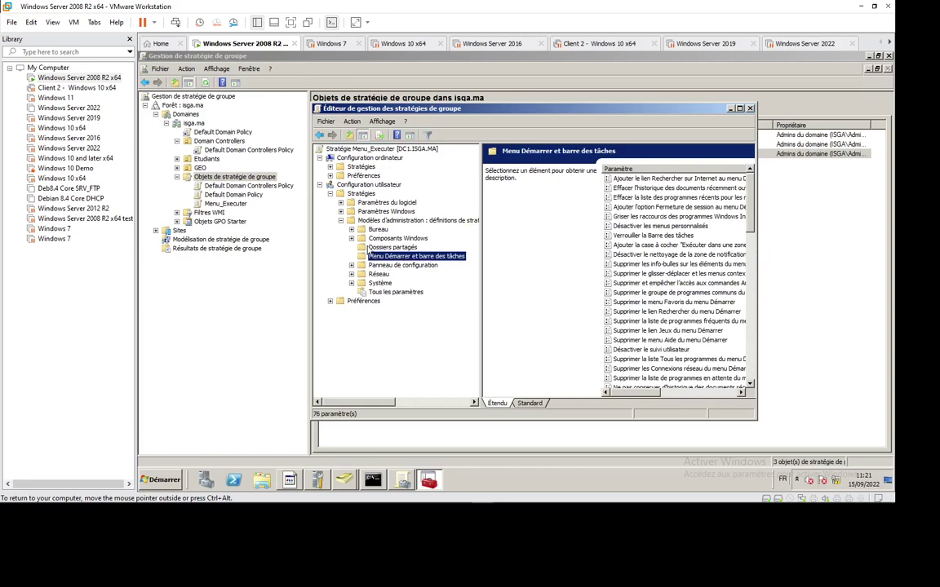
Maximize the editor and review the Menu Démarrer et barre des tâches settings.
key("Up")
key("Up")
key("Up")
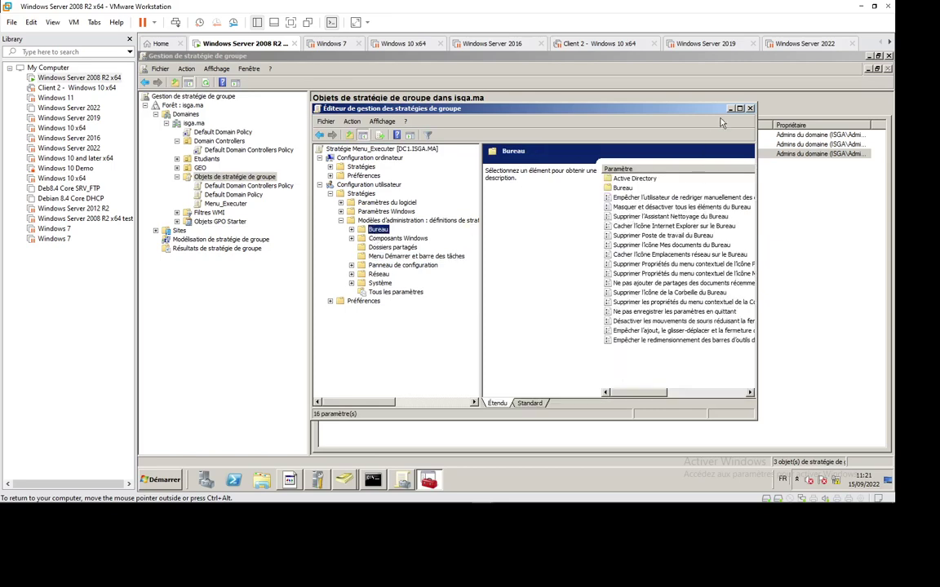
left_click(739, 107)
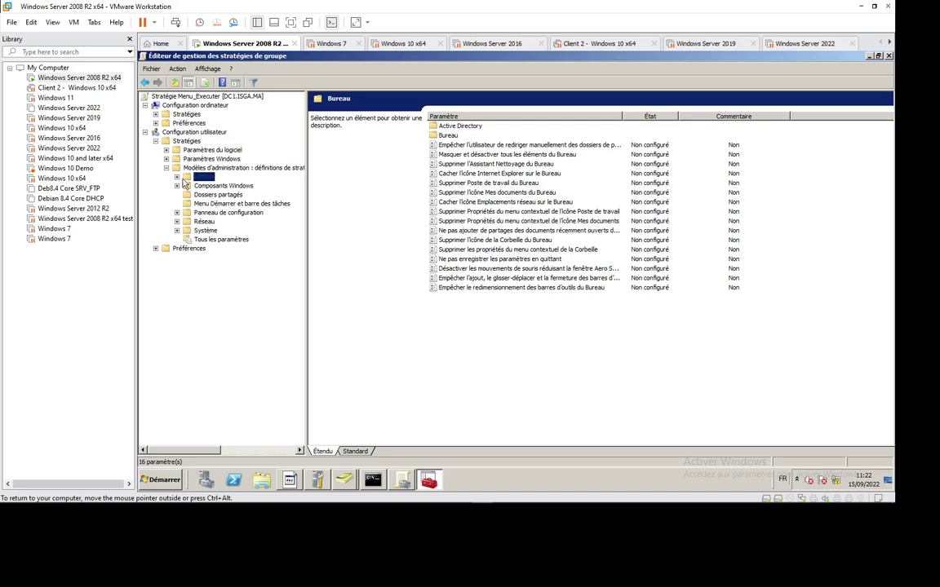
left_click(177, 186)
left_click(217, 205)
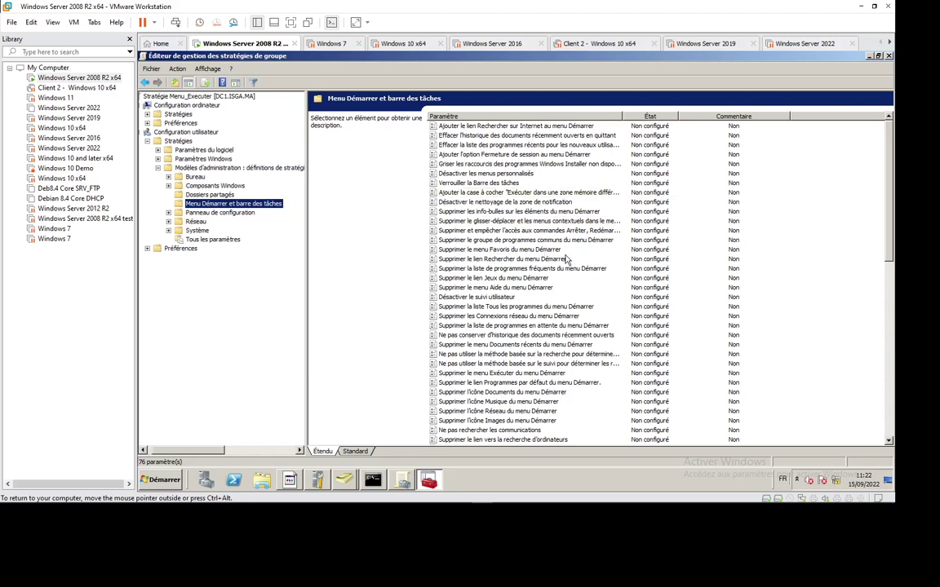
left_click(571, 297)
Scroll to 'Masquer le zone de notification' and open its properties.
scroll(584, 306, "down", 2)
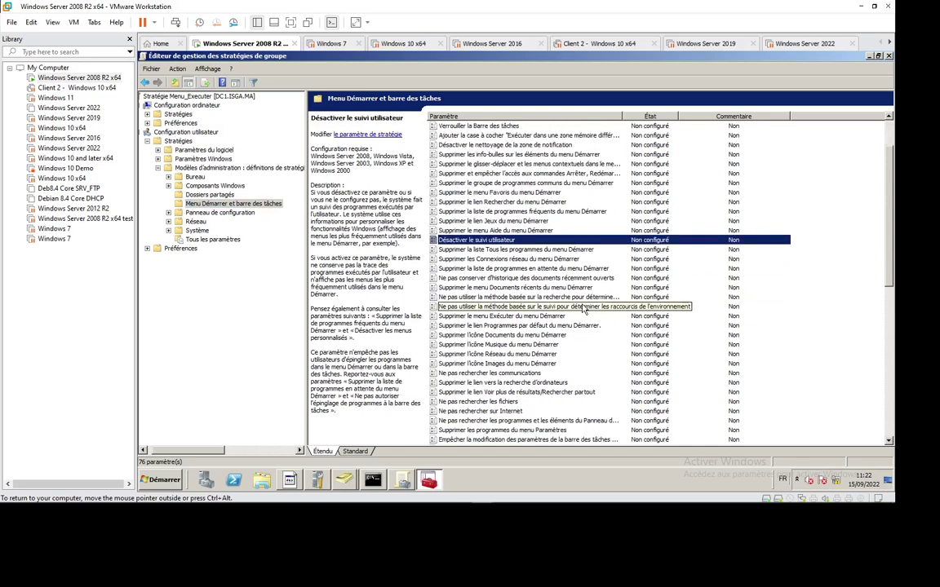
scroll(584, 308, "down", 2)
scroll(584, 309, "down", 2)
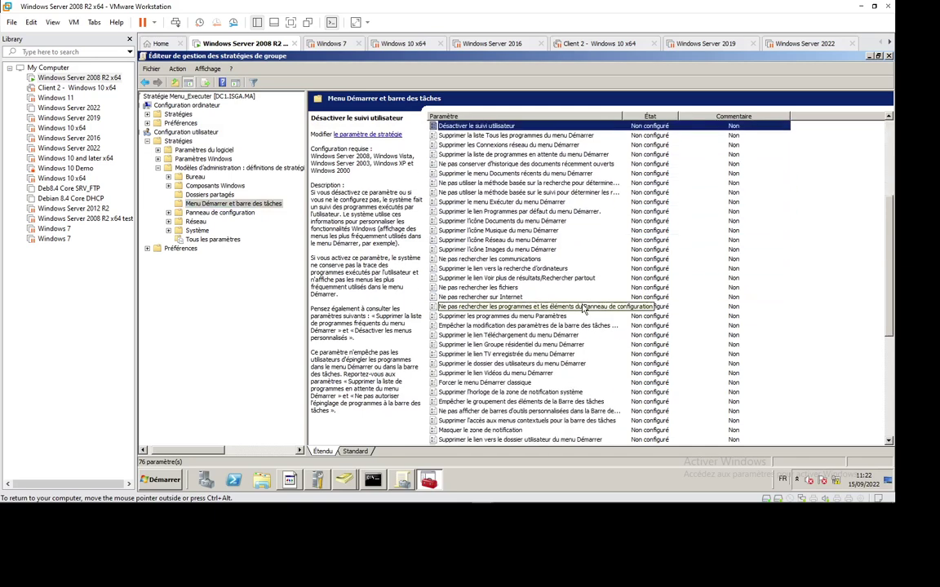
scroll(584, 308, "down", 1)
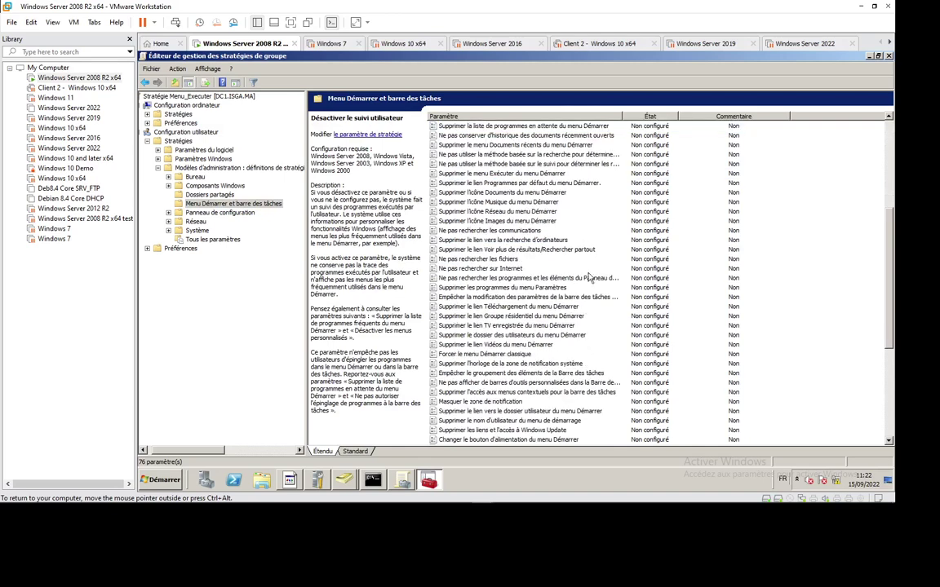
left_click(489, 402)
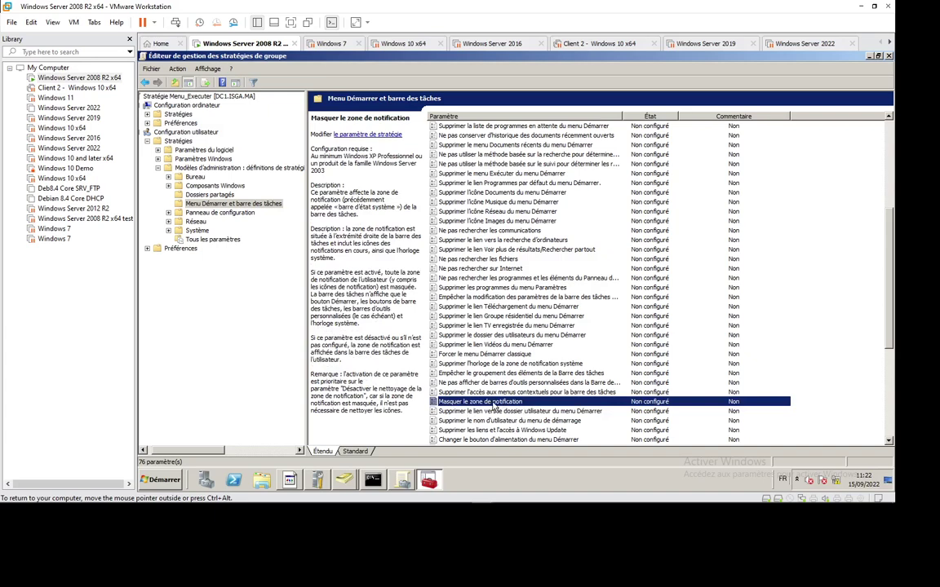
key("Return")
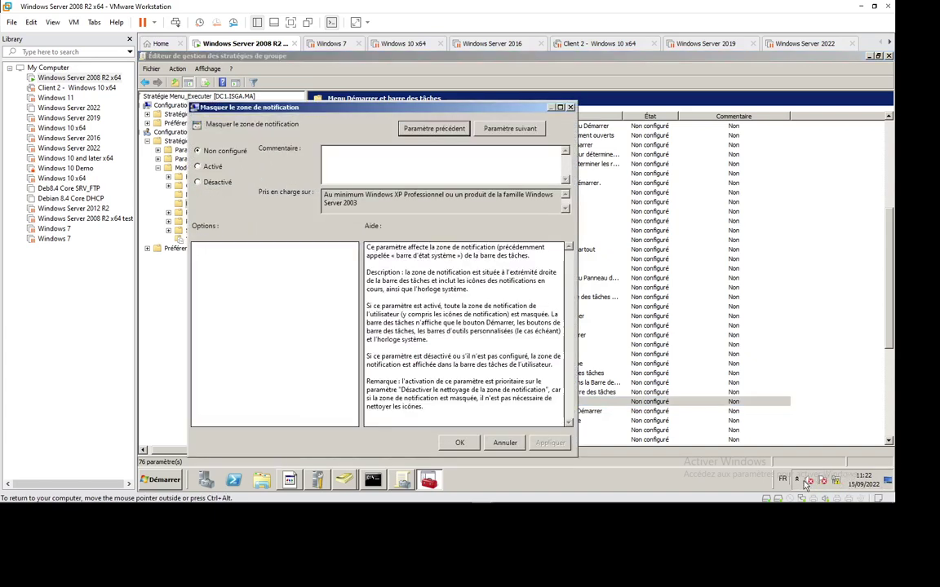
Set 'Masquer le zone de notification' to Activé, then collapse the user Stratégies node.
left_click(210, 166)
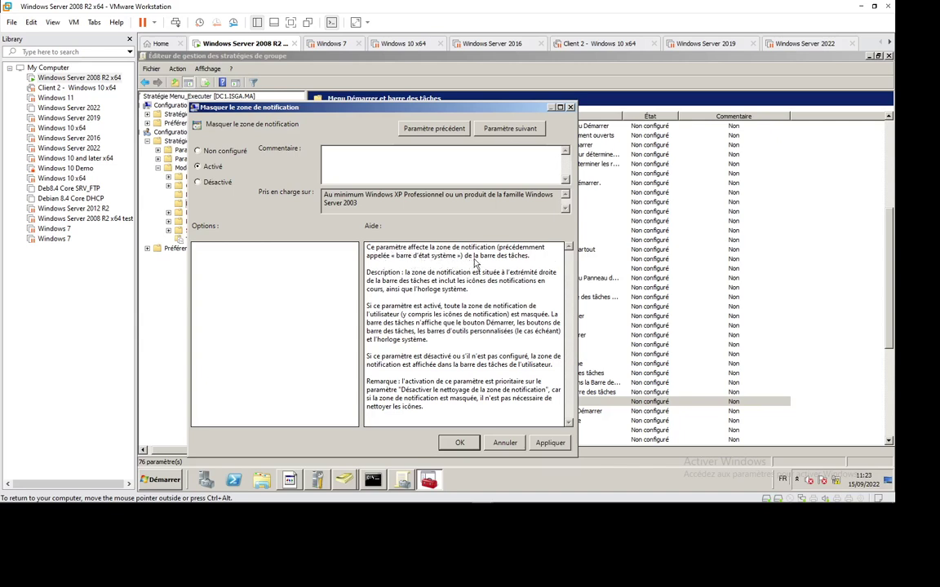
mouse_move(807, 483)
left_click(457, 443)
double_click(166, 143)
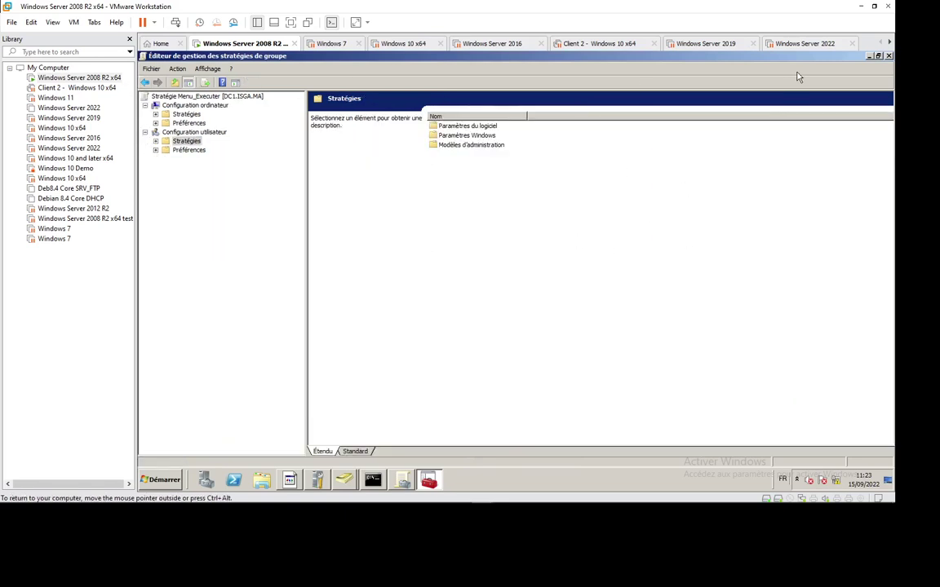
Close the editor and rename Menu_Executer to Zone_Notific.
left_click(889, 56)
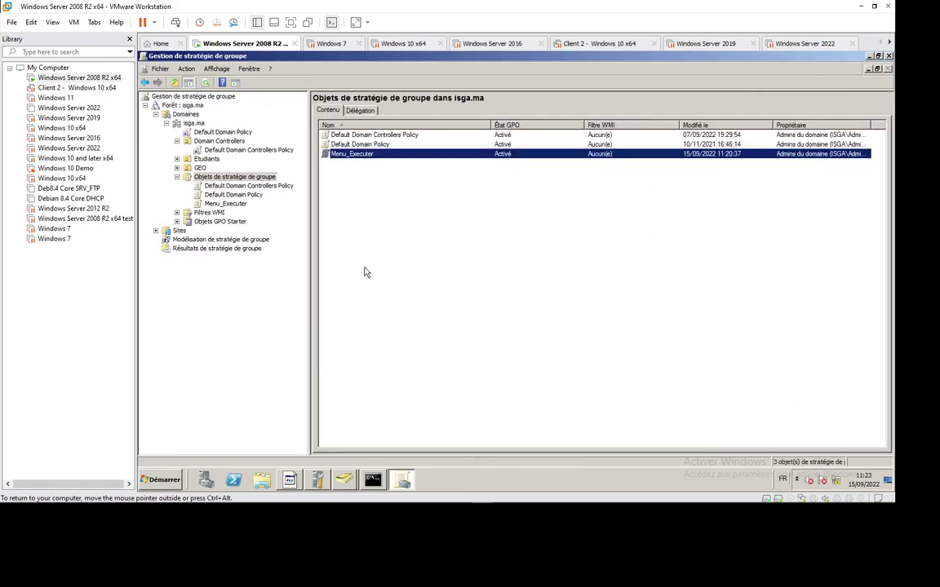
left_click(378, 155)
key("BackSpace")
key("BackSpace")
key("BackSpace")
type("Zone_Noti")
key("Return")
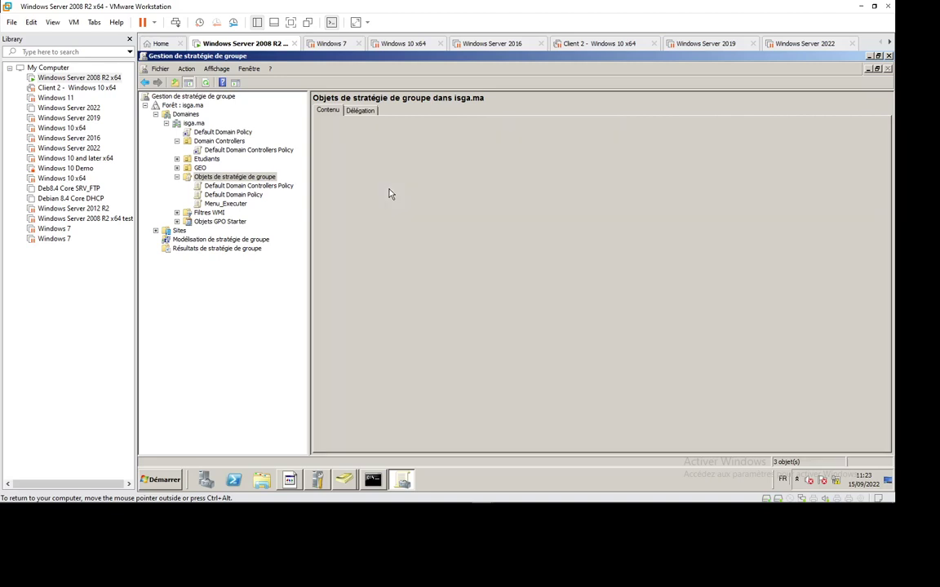
left_click(236, 205)
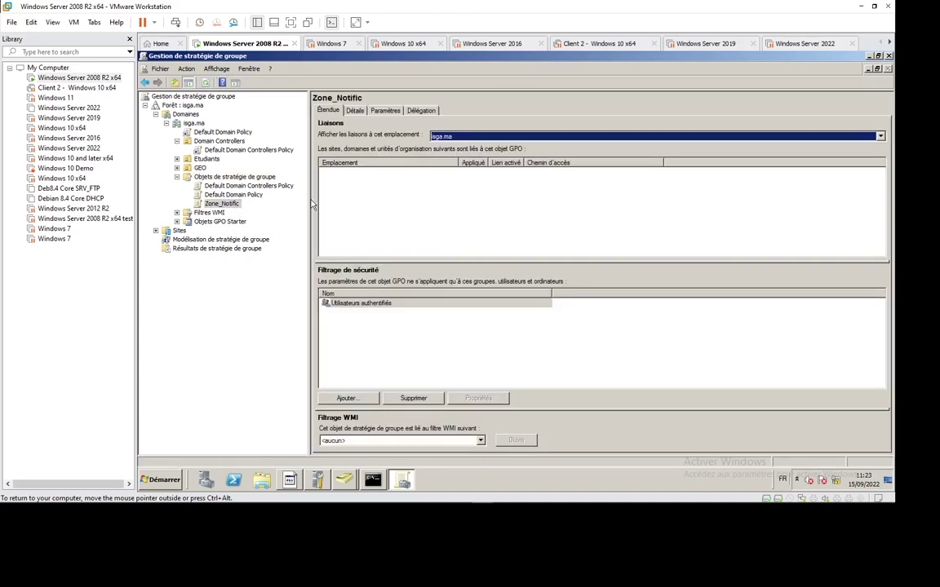
left_click(234, 177)
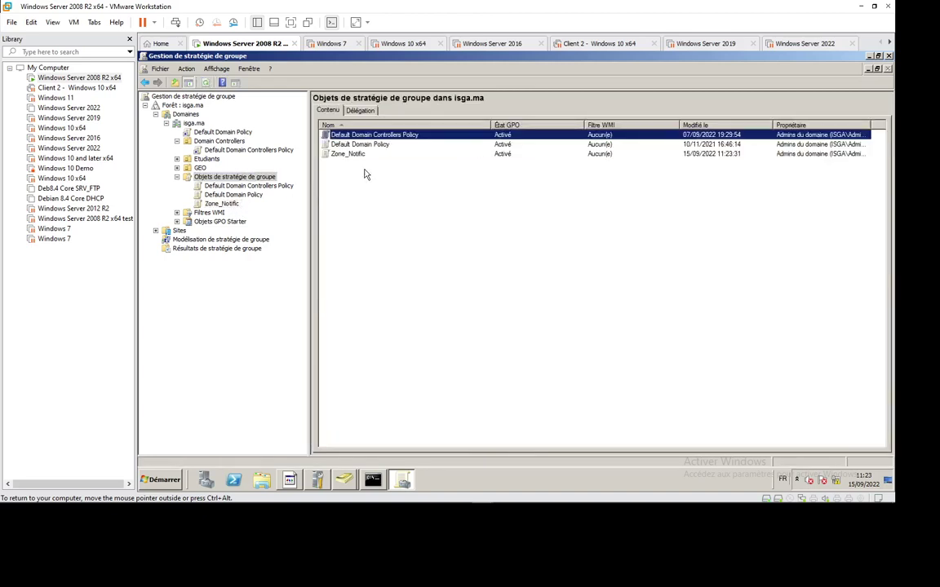
Rename the policy again to 'Masquer Zone Notification'.
left_click(376, 156)
left_click(347, 155)
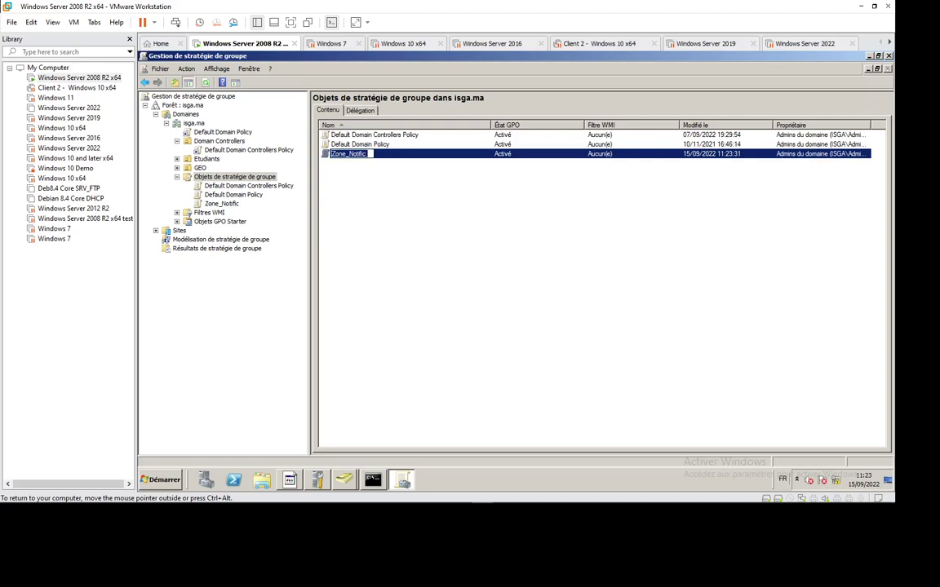
type("Masquer")
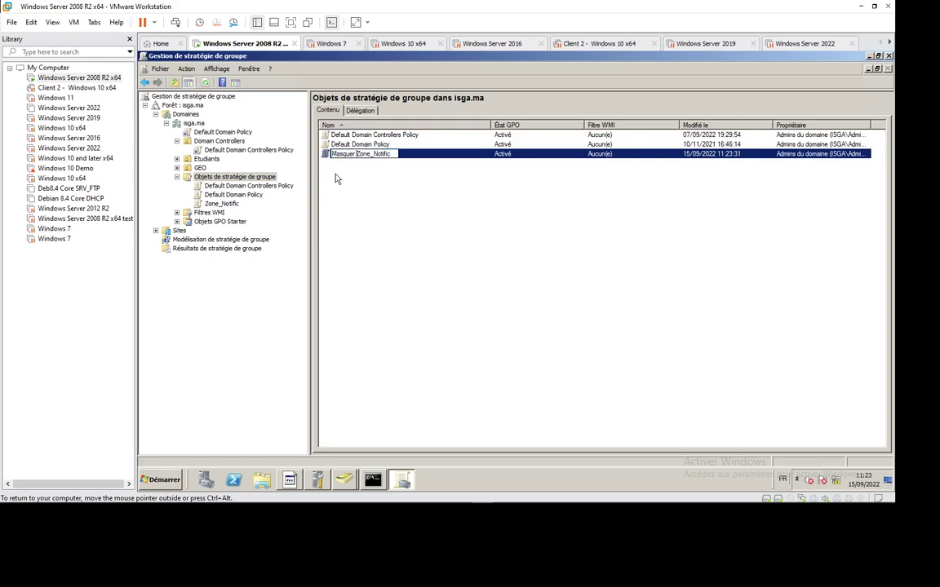
key("Delete")
type("l")
key("BackSpace")
type("Z")
key("BackSpace")
key("End")
type("ation")
key("Return")
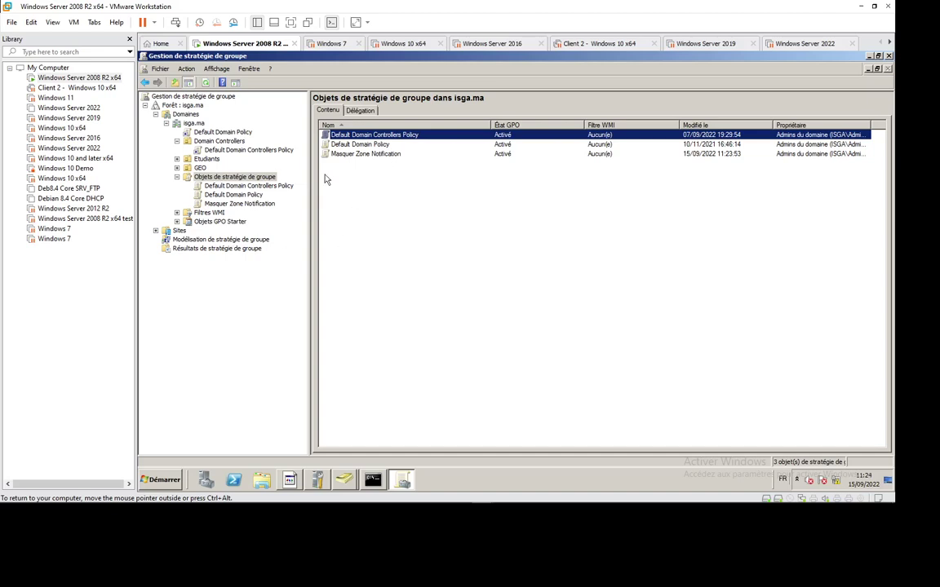
Link the existing Masquer Zone Notification GPO to the GEO/Finance/Users OU.
left_click(177, 168)
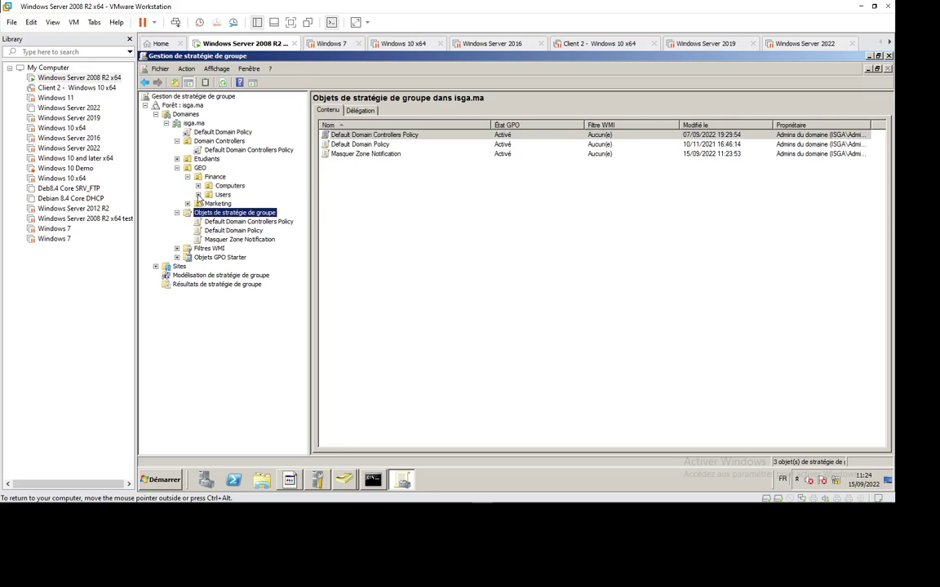
left_click(223, 195)
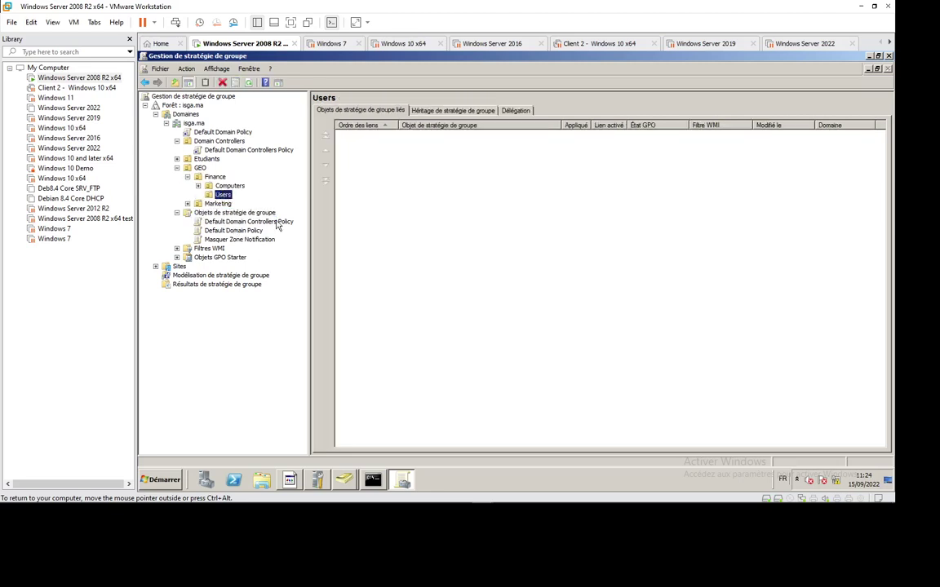
right_click(225, 196)
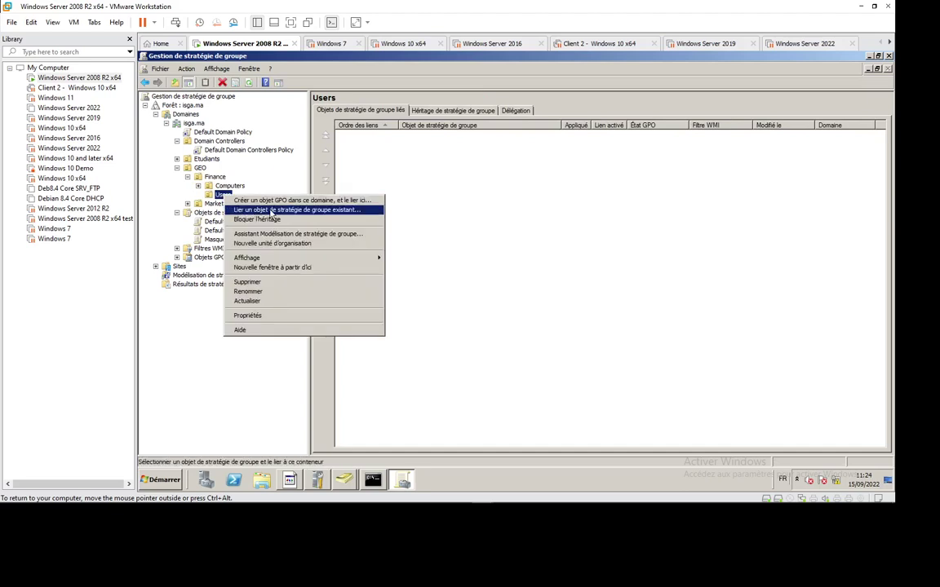
left_click(272, 210)
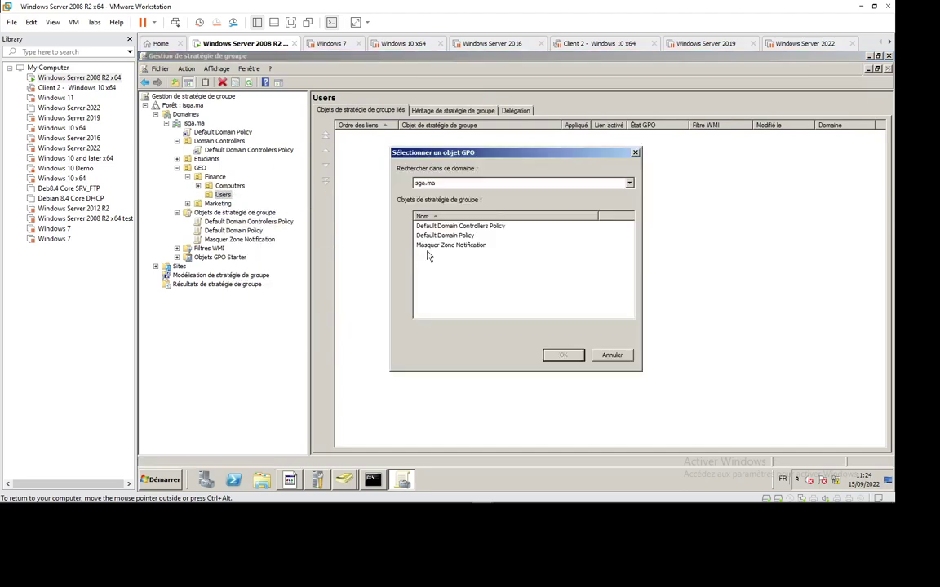
left_click(444, 244)
left_click(562, 355)
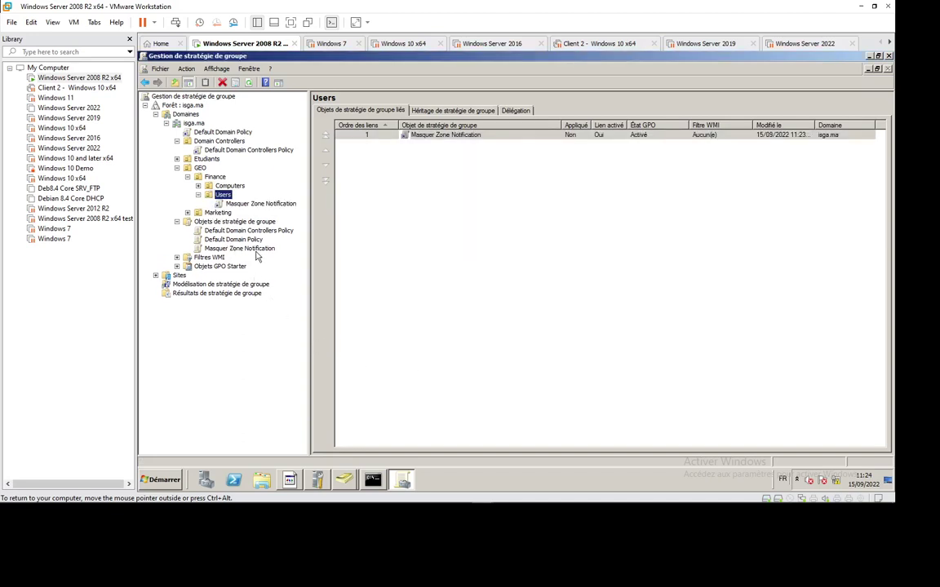
Link the GPO to Marketing's Users OU as well.
left_click_drag(262, 248, 193, 216)
left_click(723, 496)
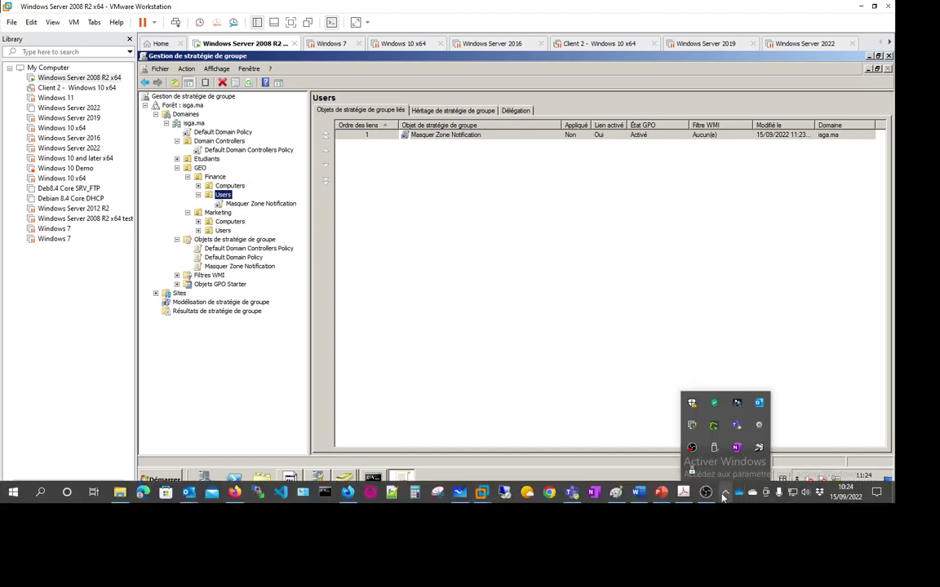
left_click(357, 245)
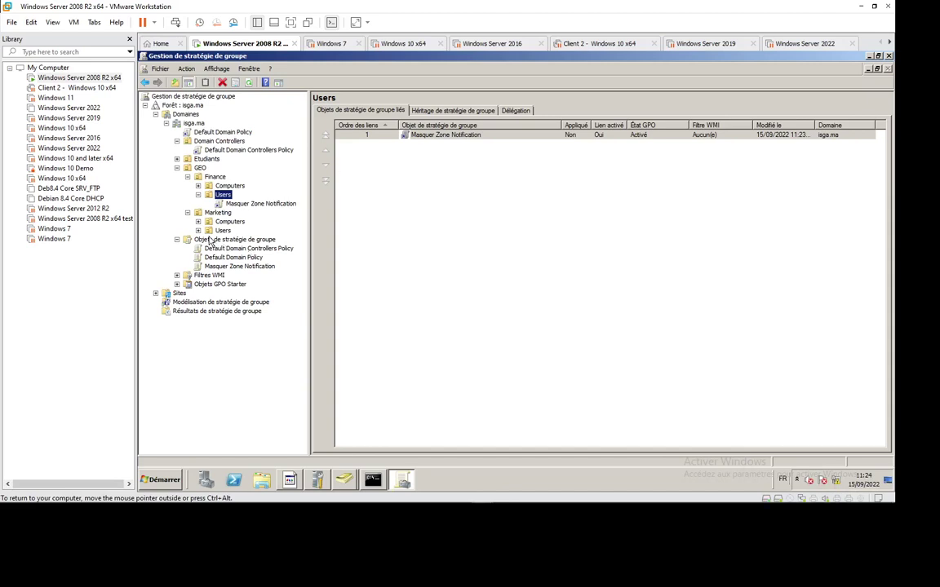
left_click_drag(238, 270, 235, 234)
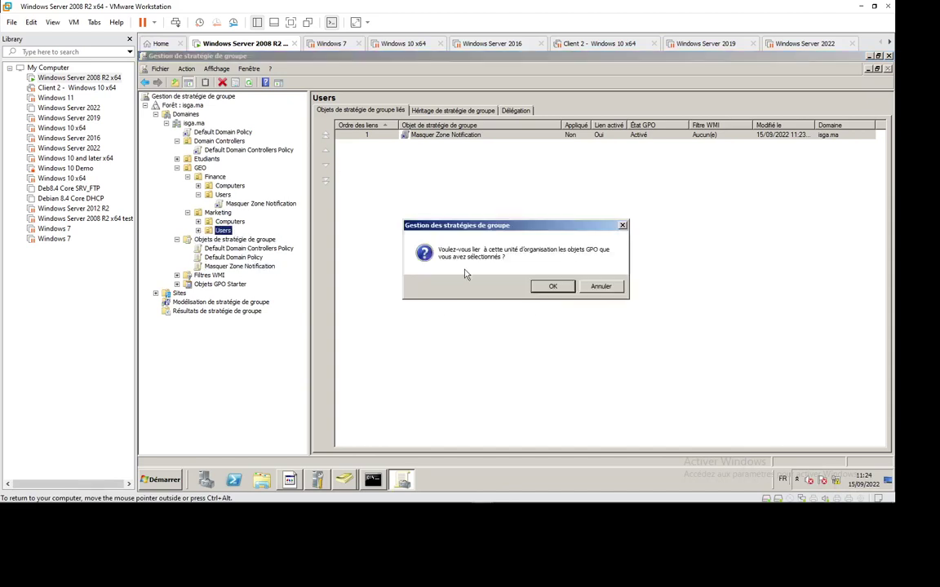
Confirm the Marketing Users link, delete it, and check the GPO's remaining links.
left_click(552, 286)
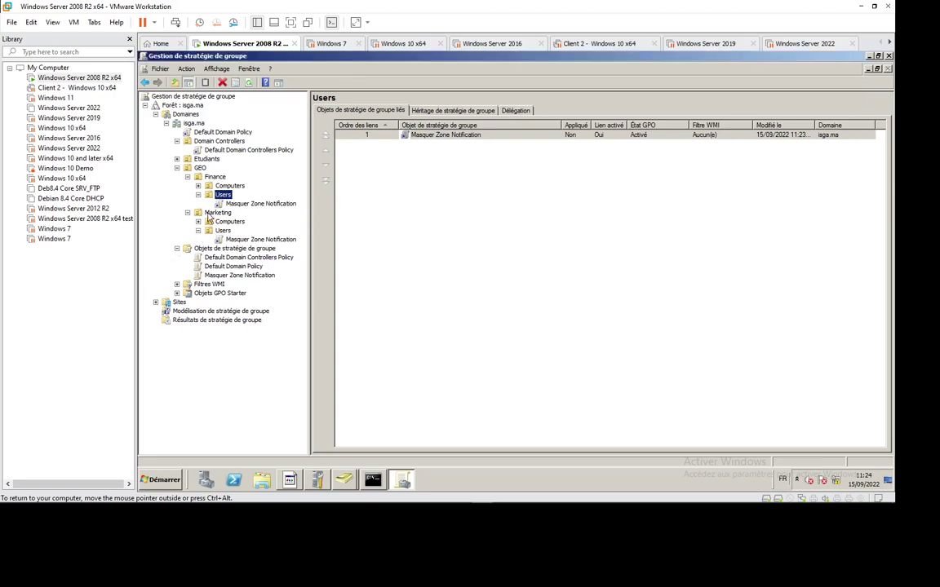
left_click(245, 239)
key("Return")
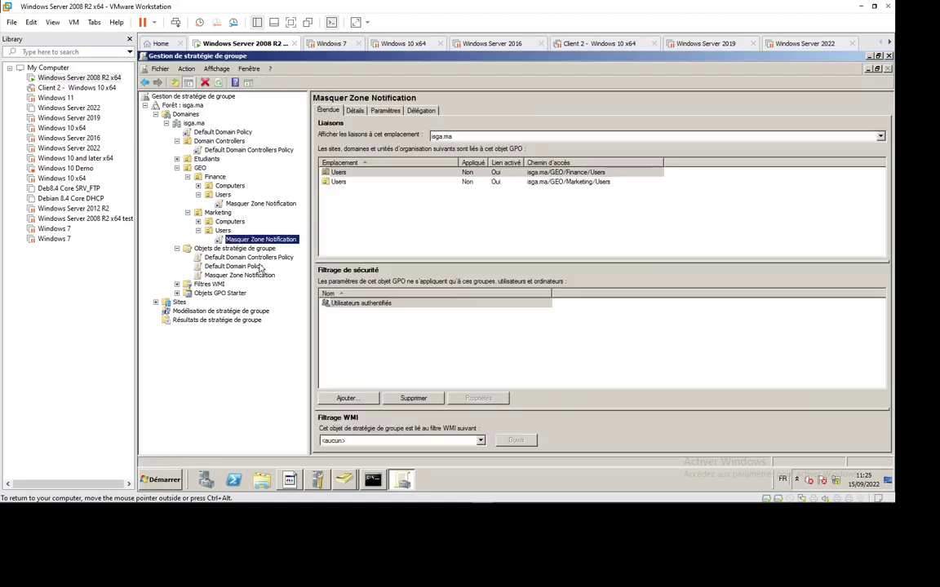
right_click(278, 241)
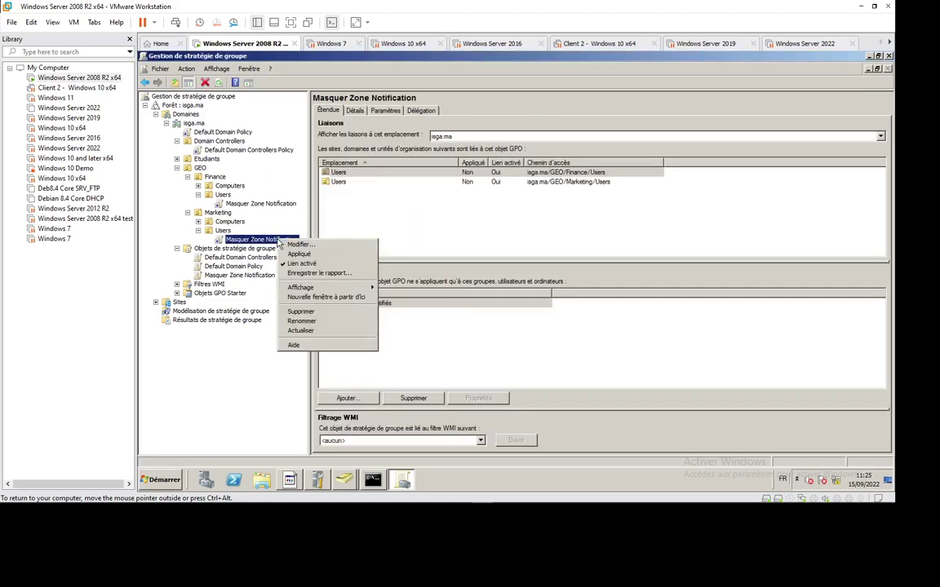
left_click(321, 314)
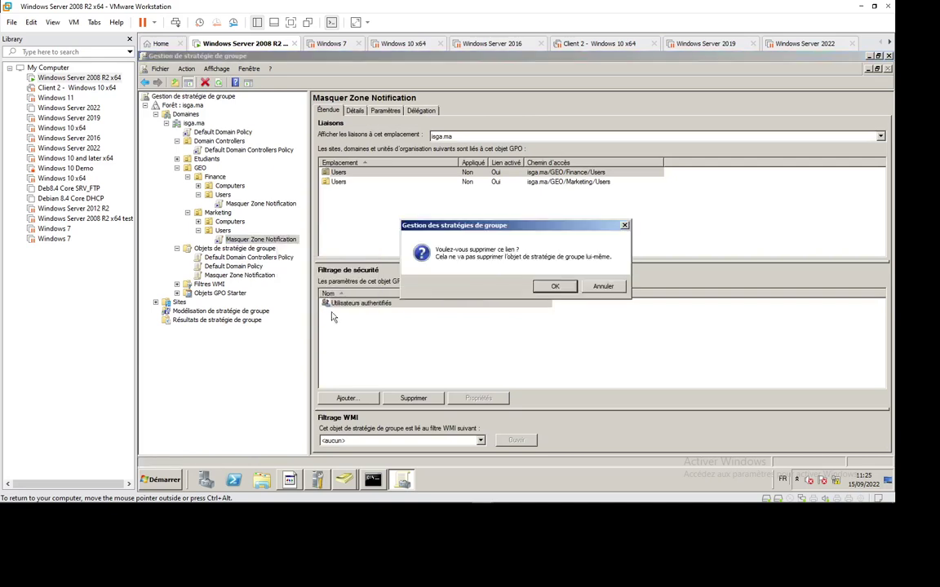
left_click(541, 288)
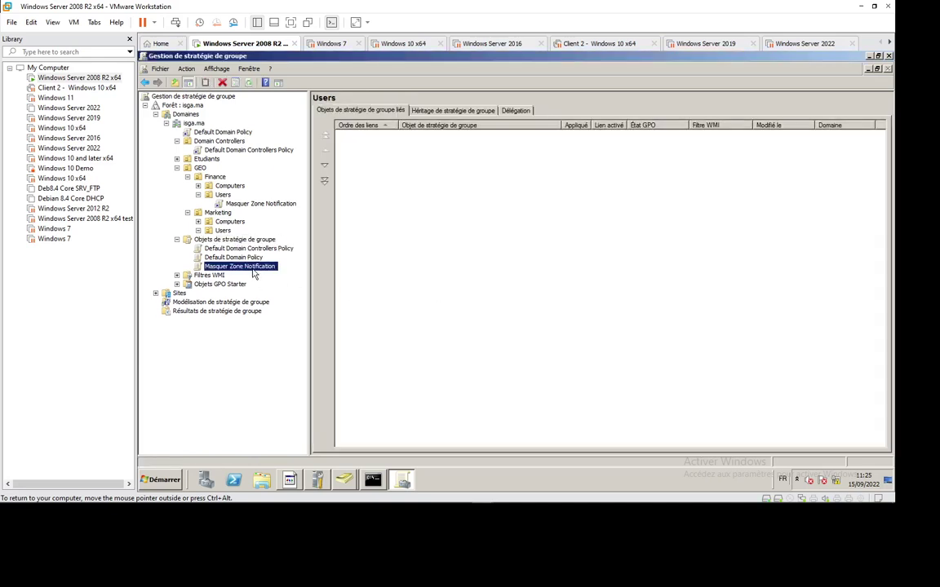
left_click(247, 267)
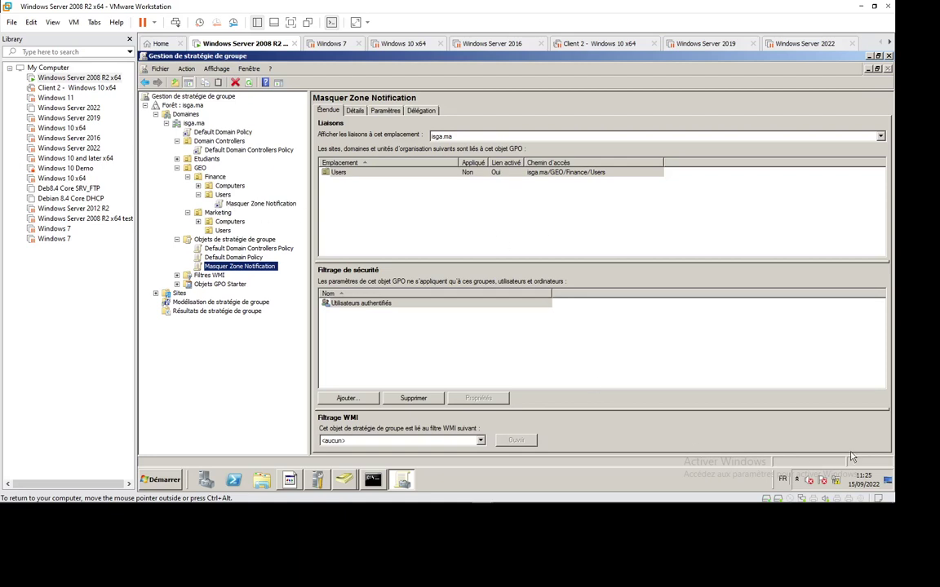
Show Finance's Users OU in Active Directory Users and Computers: user1, user6 and user7.
left_click(344, 482)
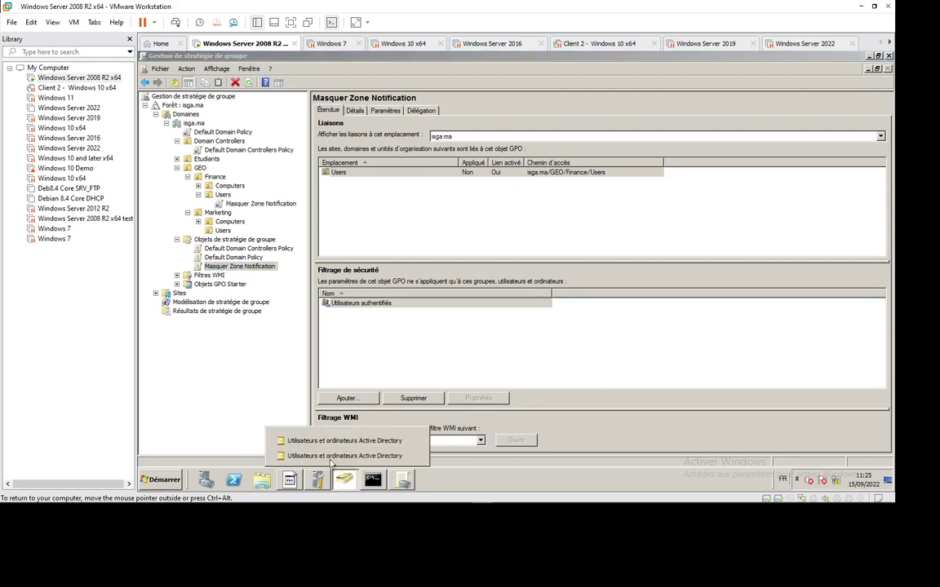
left_click(315, 454)
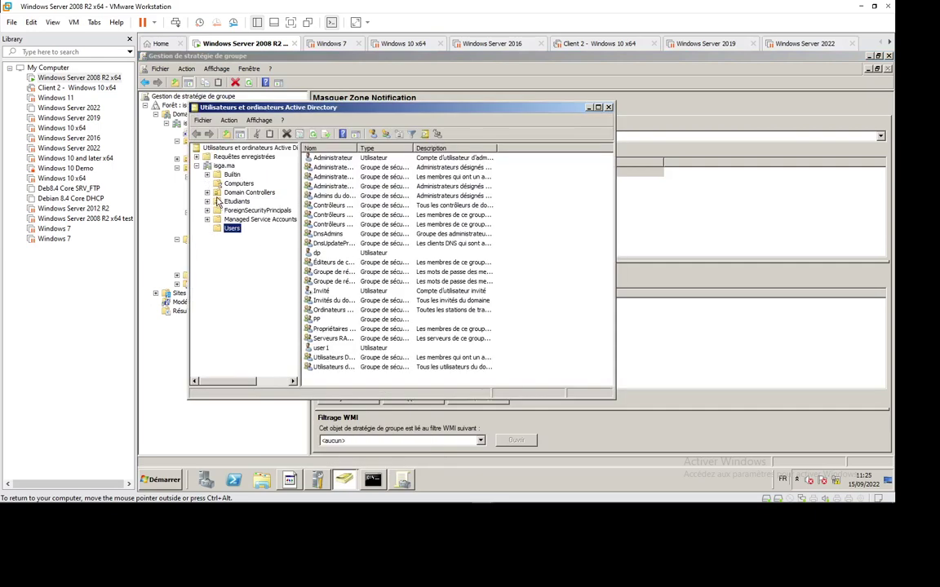
left_click(344, 481)
left_click(359, 441)
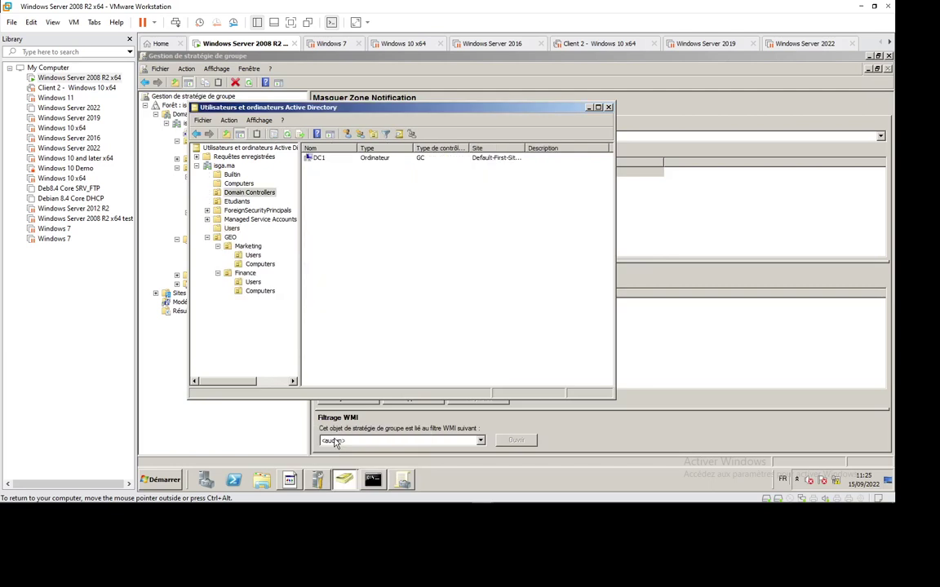
left_click(252, 282)
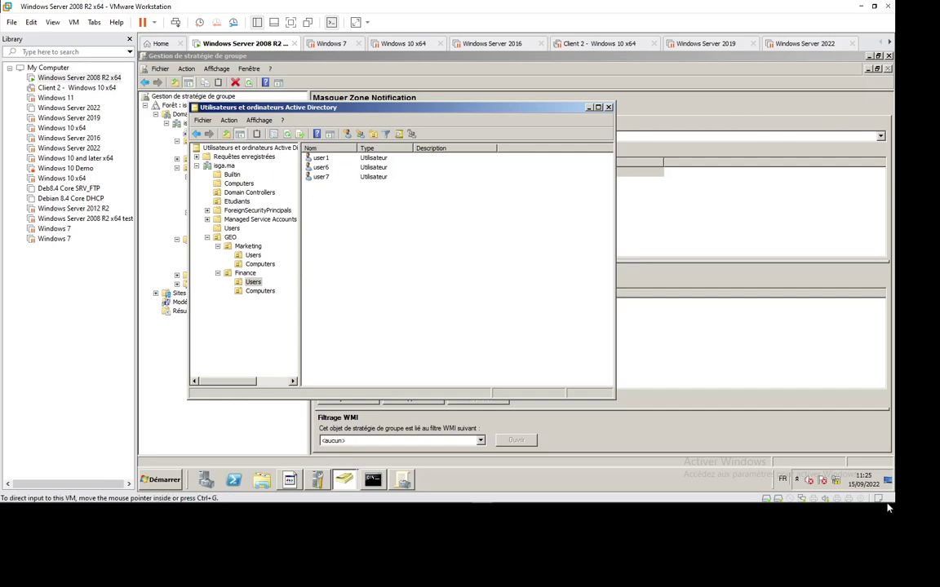
left_click(725, 494)
left_click(378, 258)
mouse_move(299, 507)
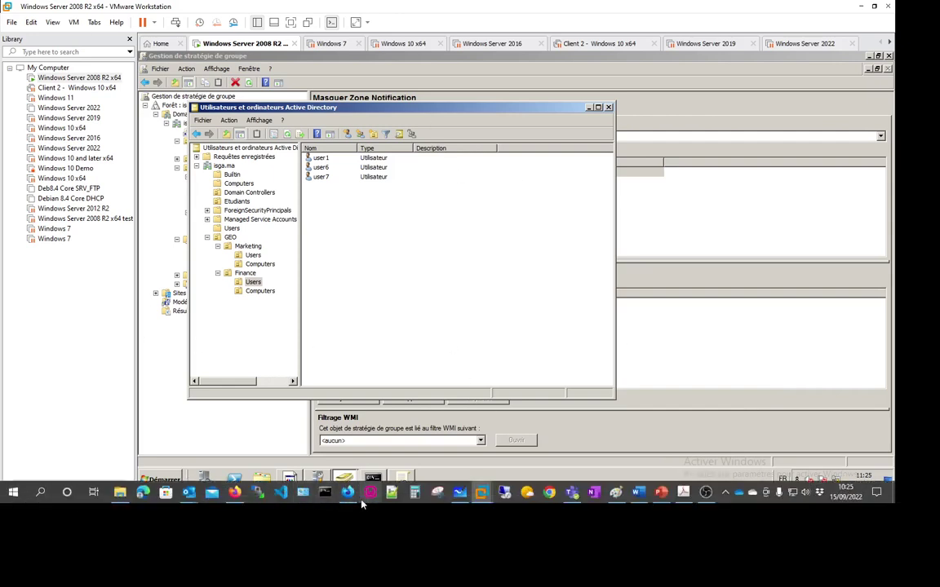
mouse_move(348, 492)
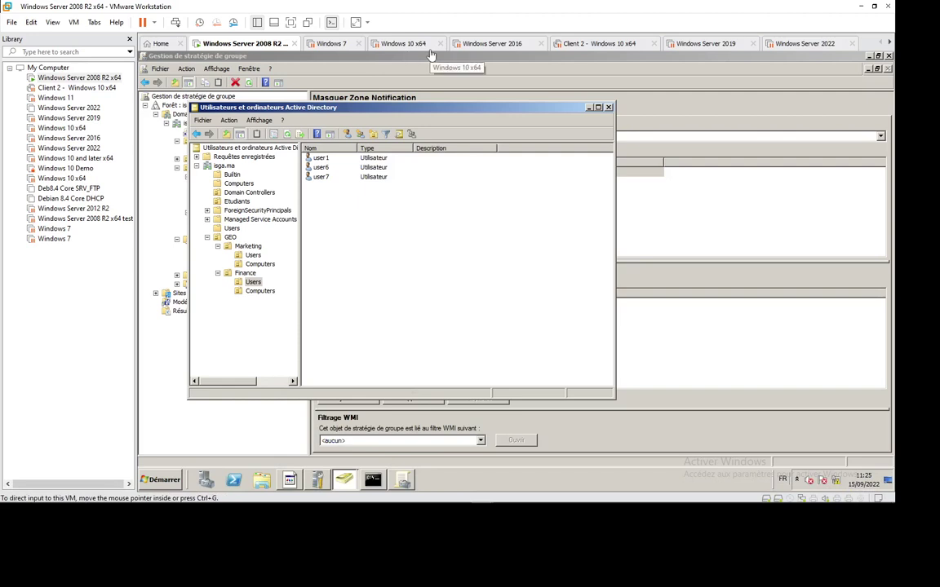
Resume the Windows 10 x64 VM and sign in as user1 with the account password.
left_click(406, 45)
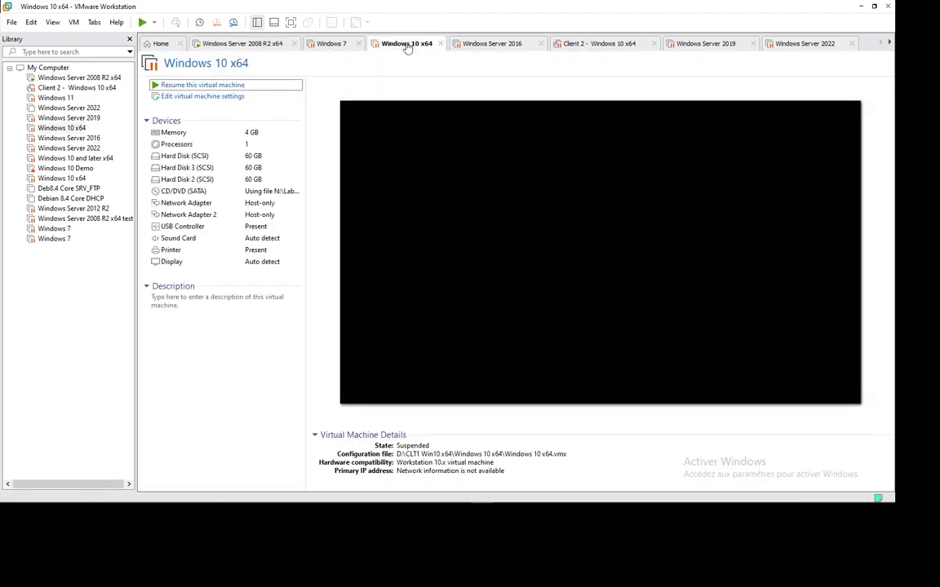
left_click(232, 88)
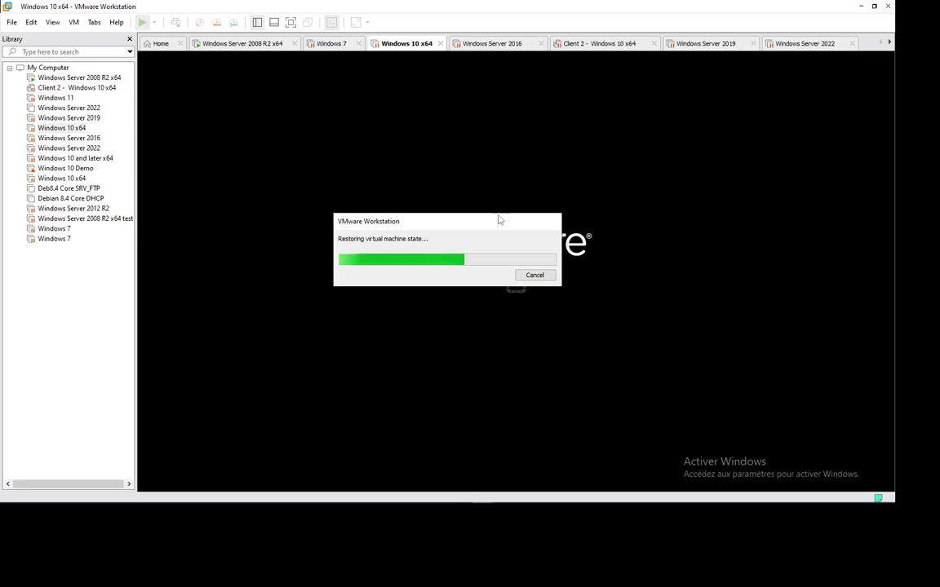
mouse_move(719, 499)
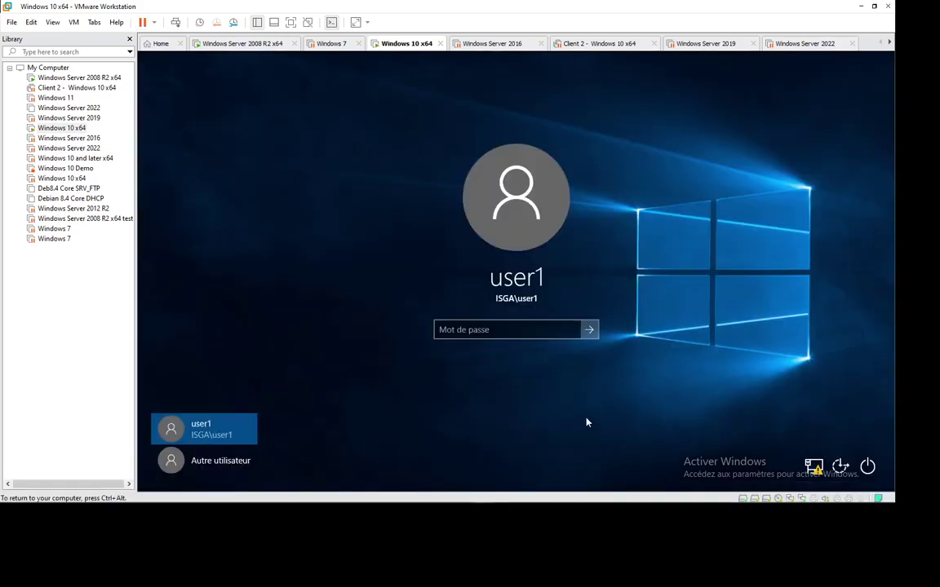
left_click(469, 332)
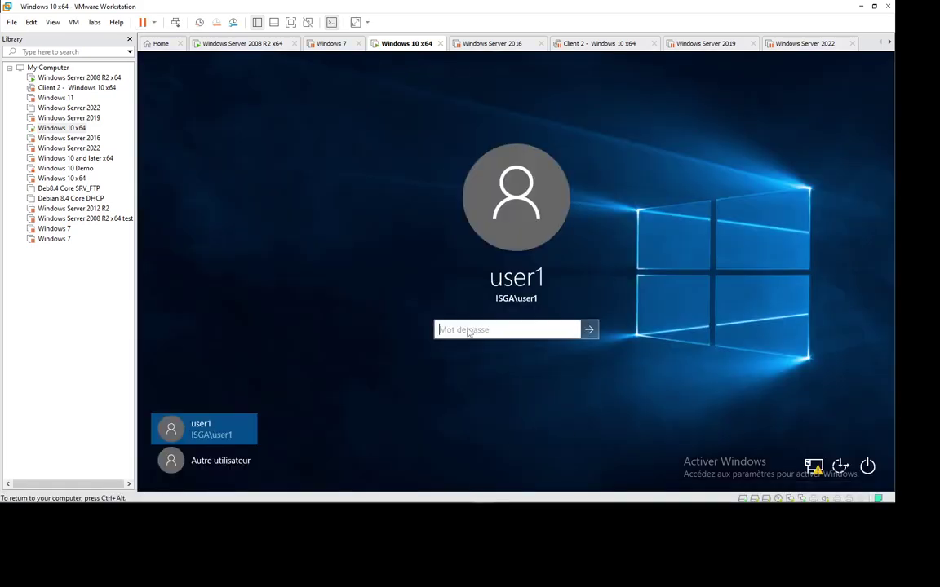
type("***")
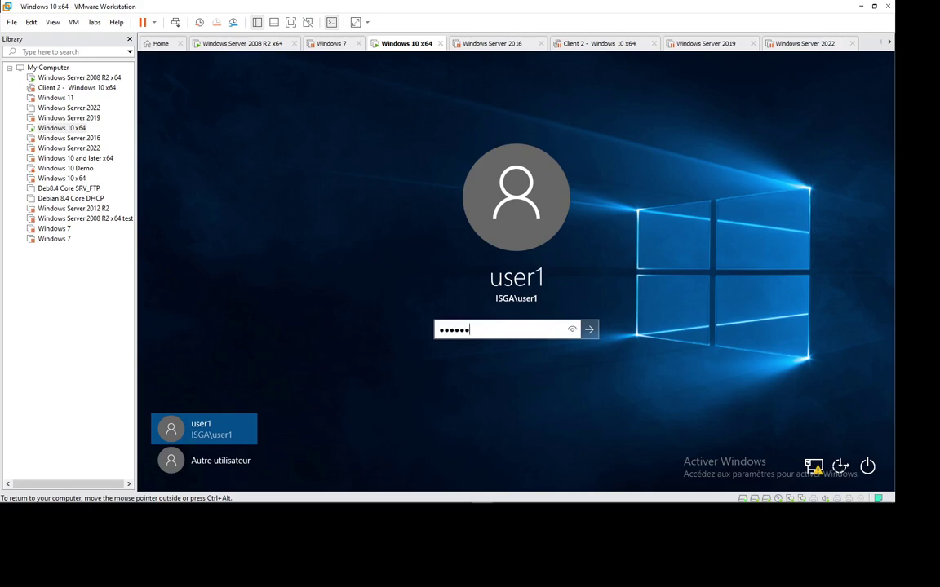
type("***")
key("Return")
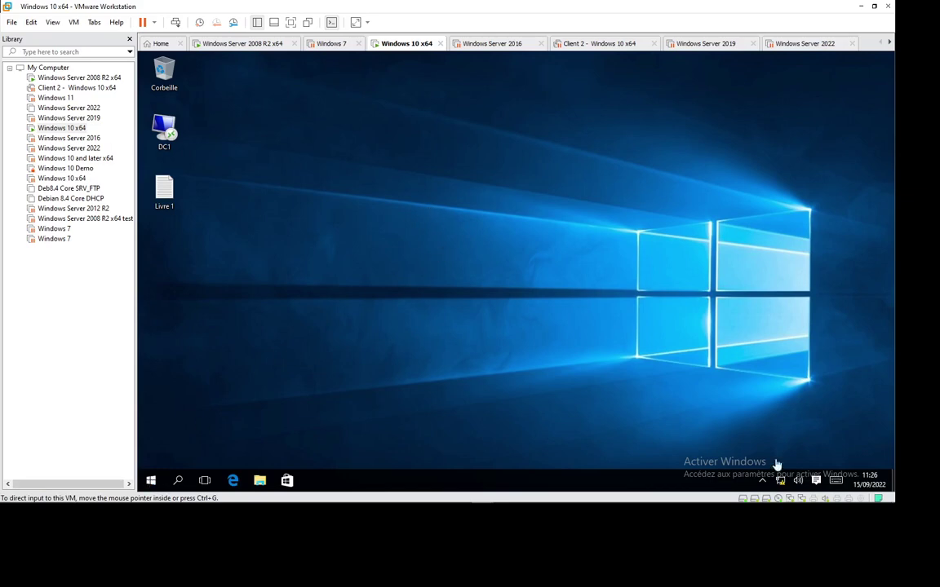
Sign out of the Windows 10 x64 guest's session.
left_click(152, 482)
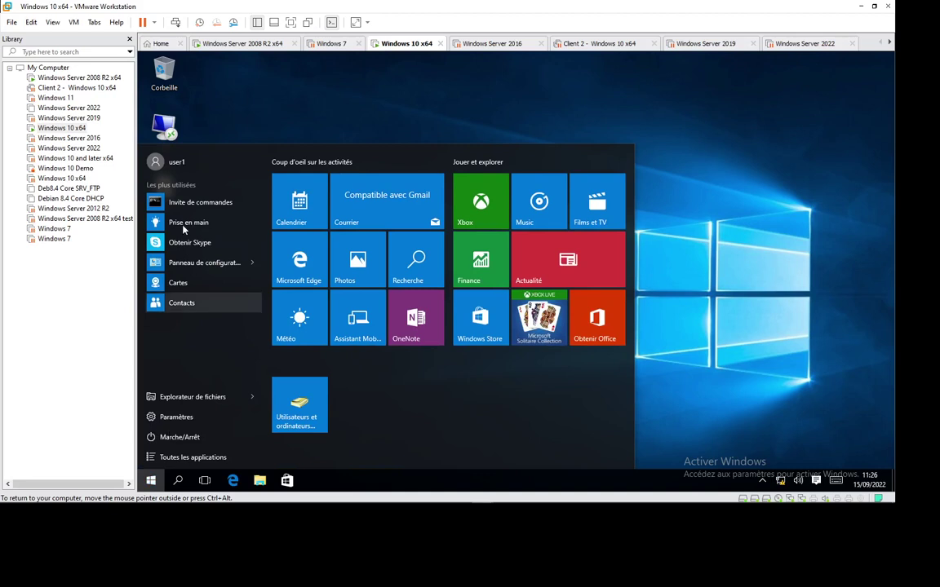
left_click(176, 162)
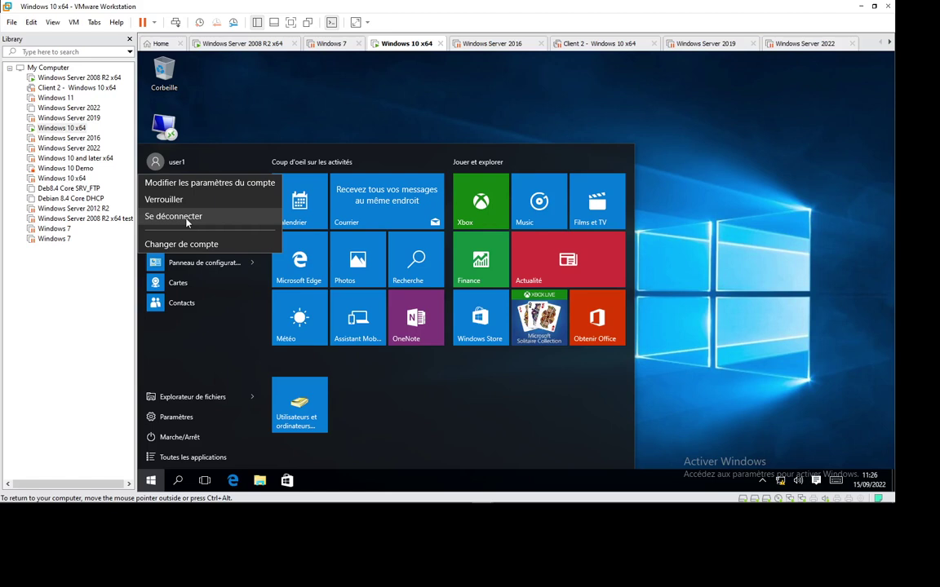
left_click(187, 218)
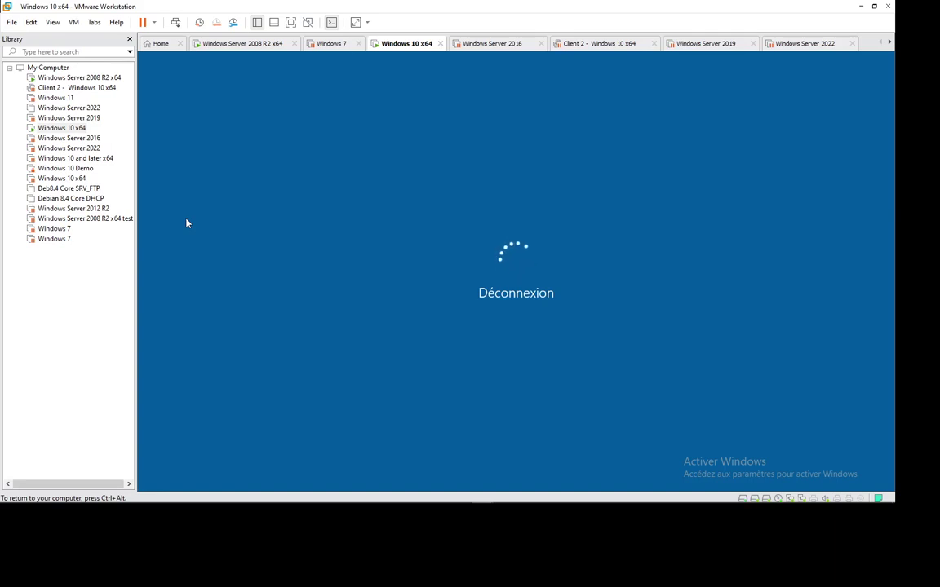
mouse_move(851, 505)
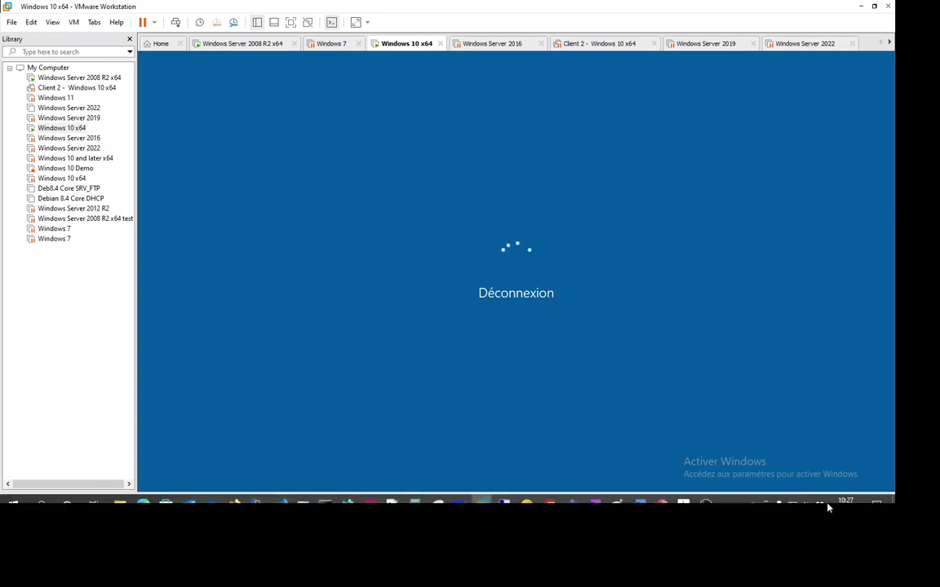
left_click(725, 492)
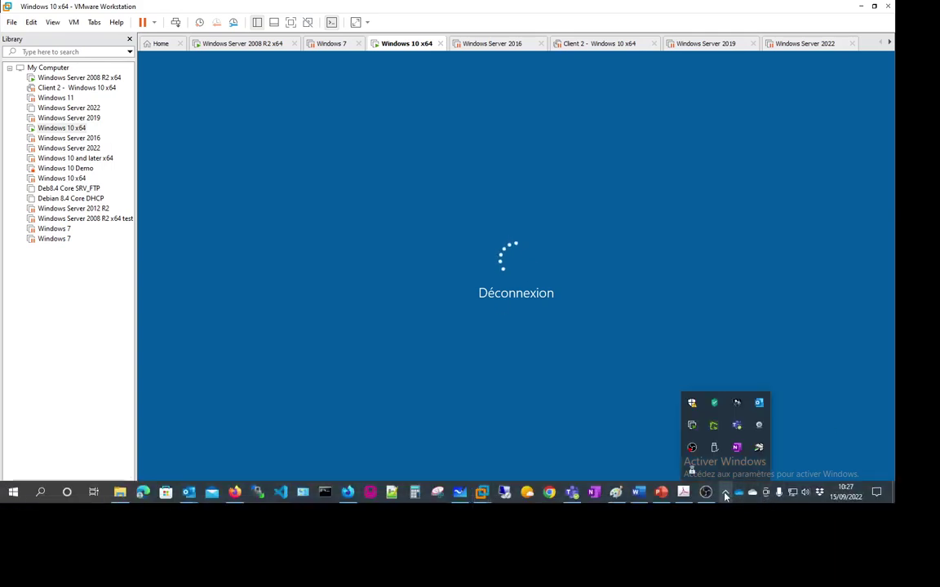
left_click(535, 203)
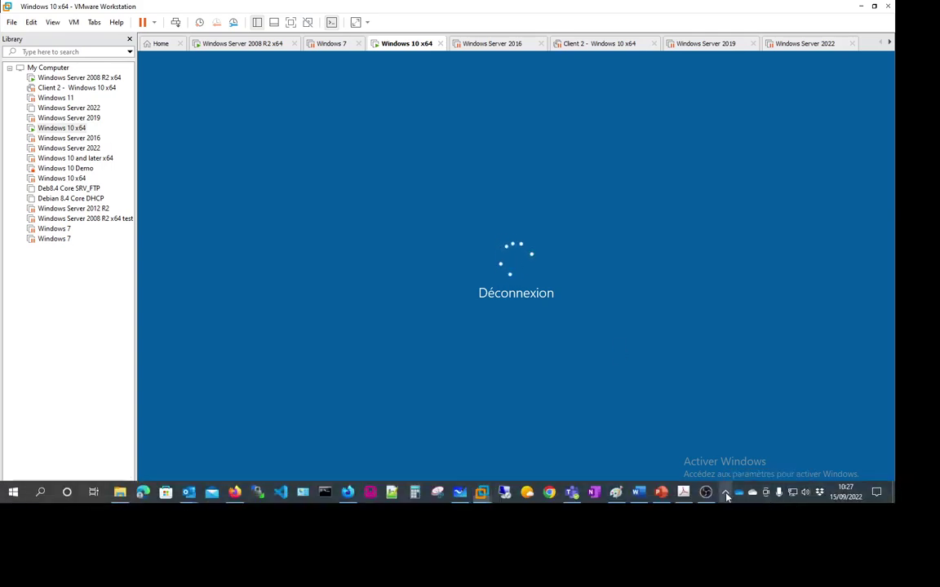
left_click(725, 492)
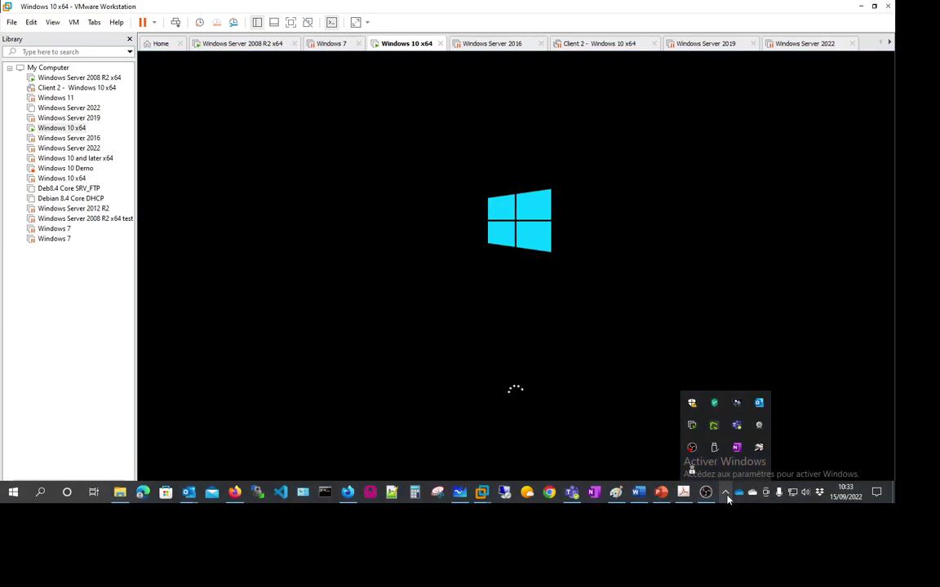
Dismiss the Windows 10 lock screen and sign in with the domain user's password.
left_click(309, 264)
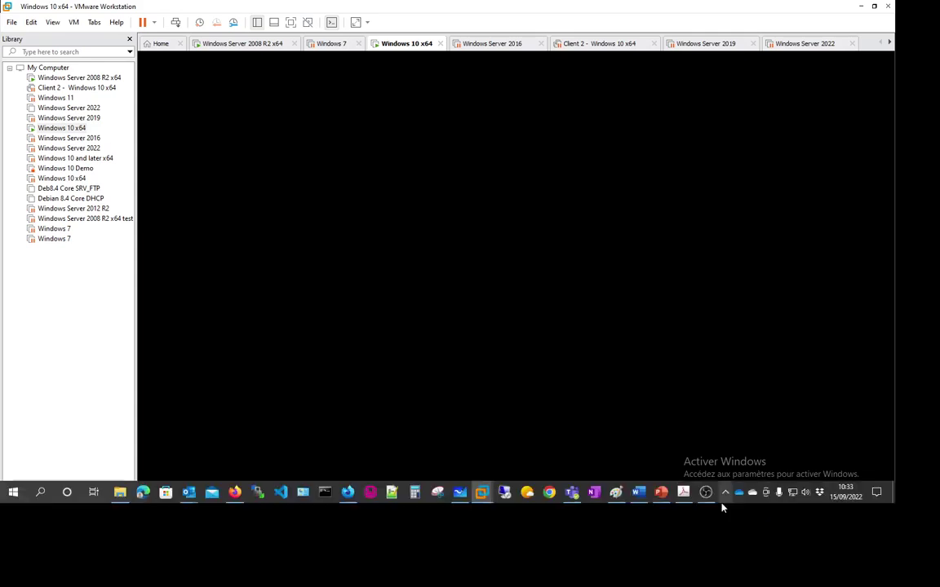
left_click(724, 493)
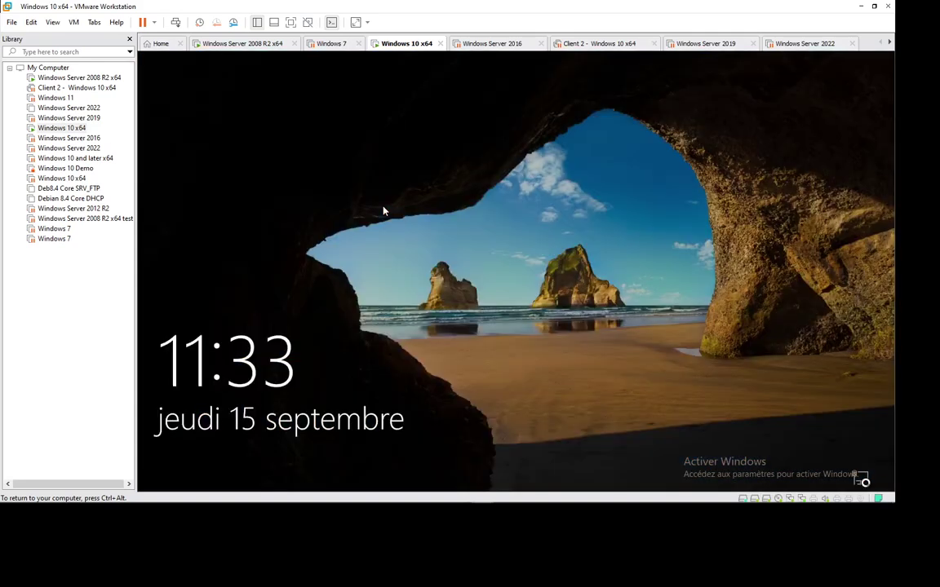
left_click(384, 210)
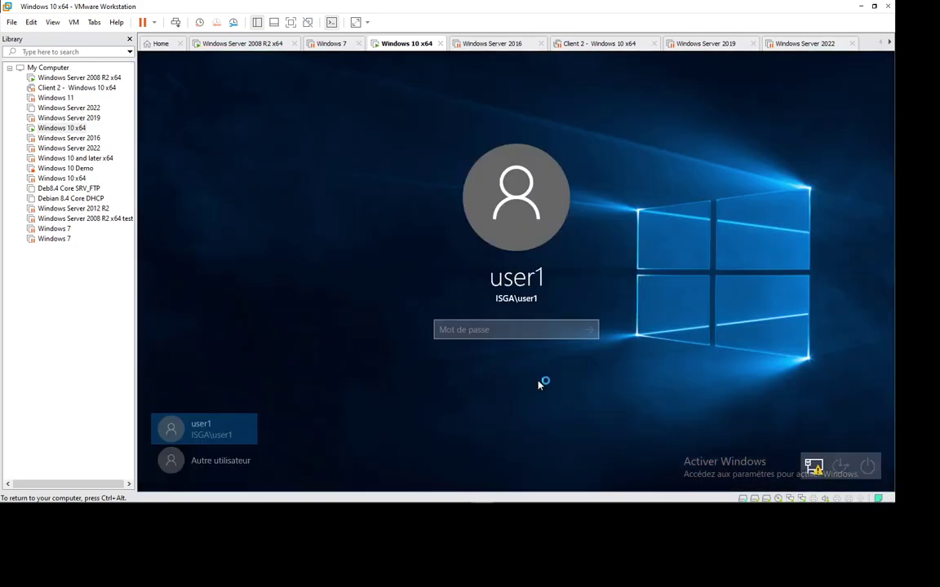
type("P")
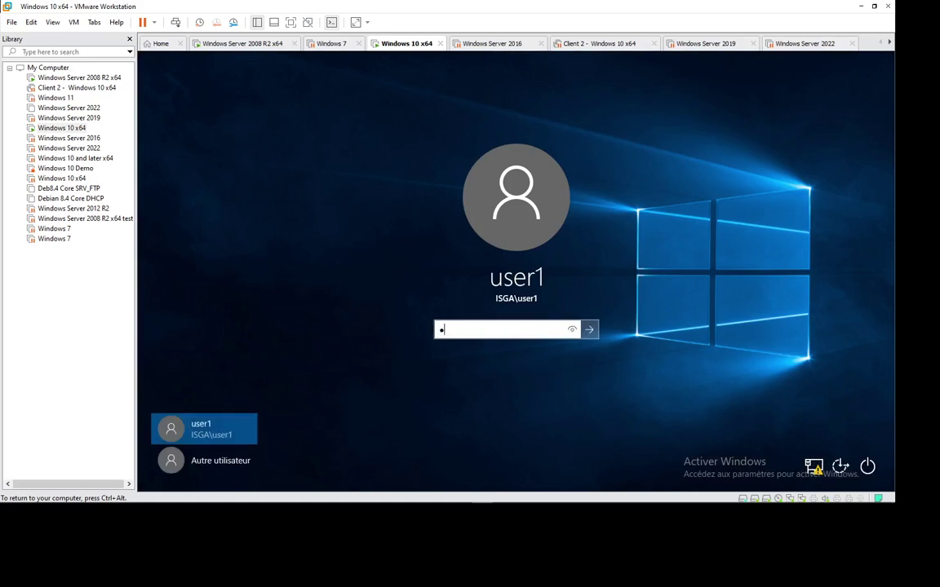
type("a$$w0rd")
key("Return")
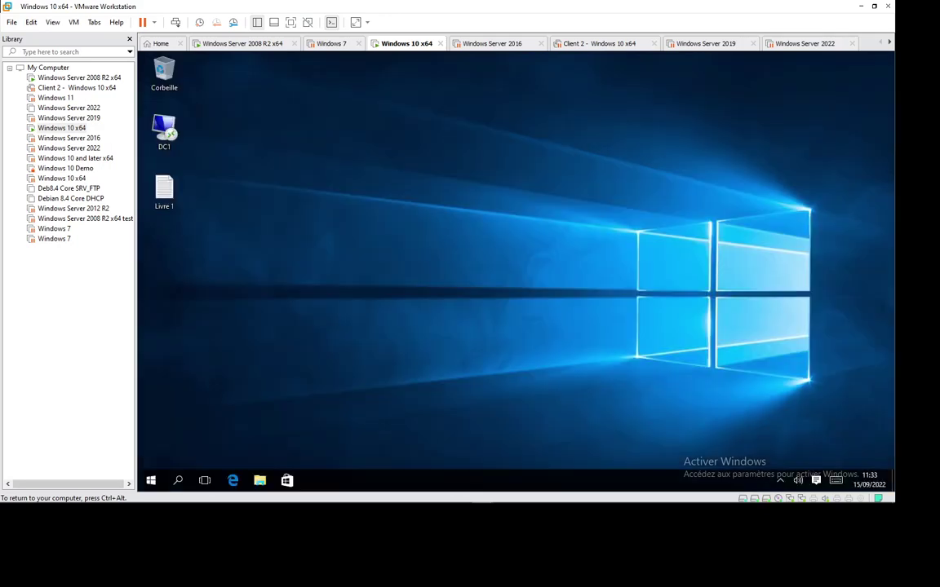
Open a Command Prompt on the client and run gpupdate /force.
key("ctrl+alt")
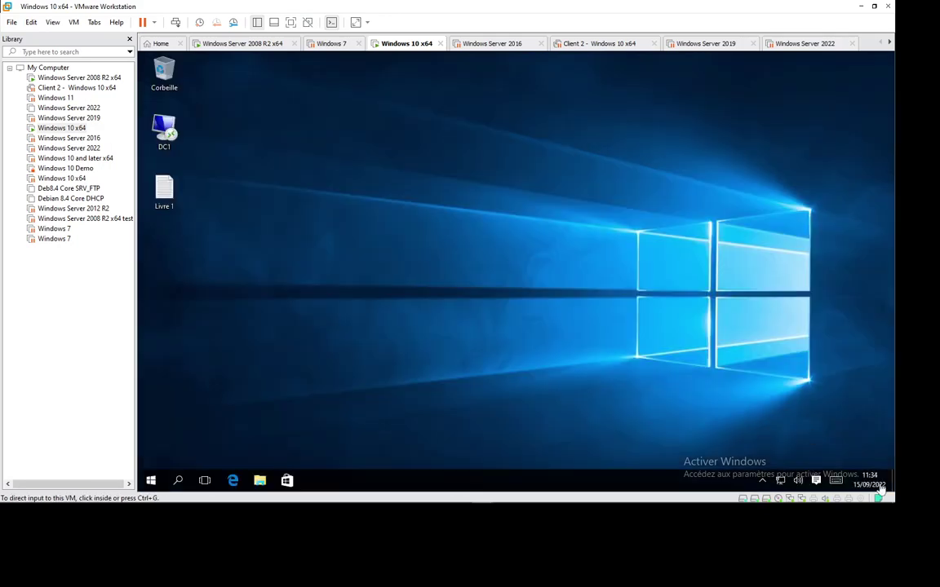
left_click(764, 485)
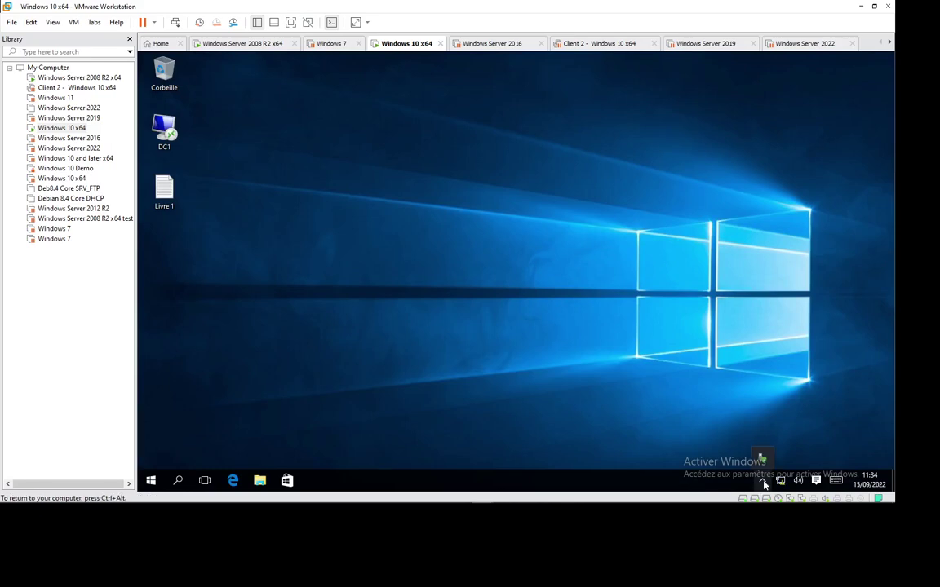
left_click(621, 363)
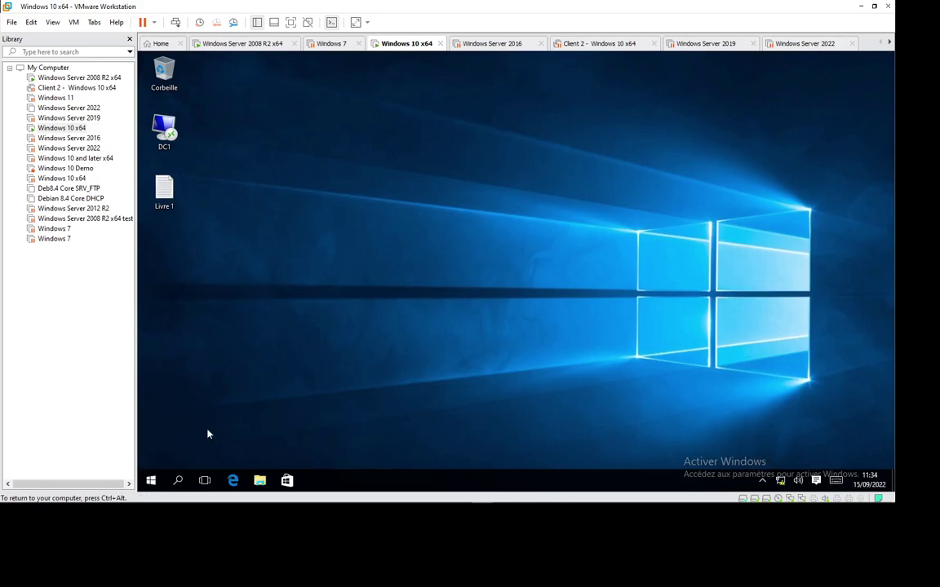
key("super+r")
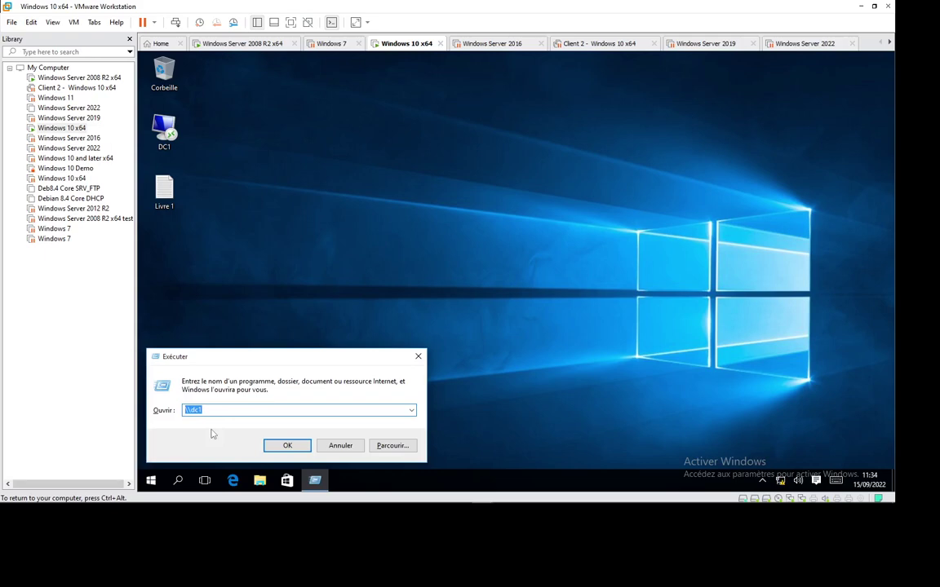
key("Return")
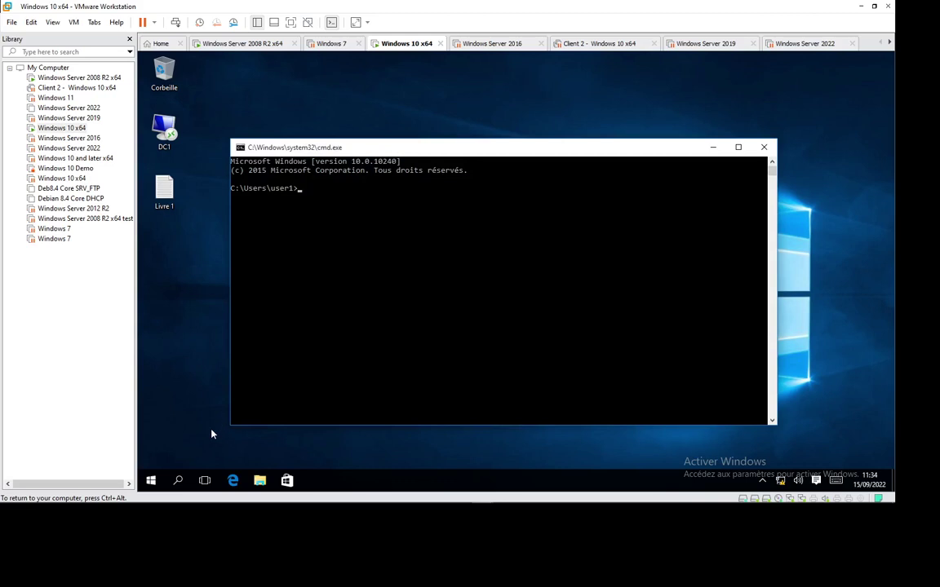
type("gp")
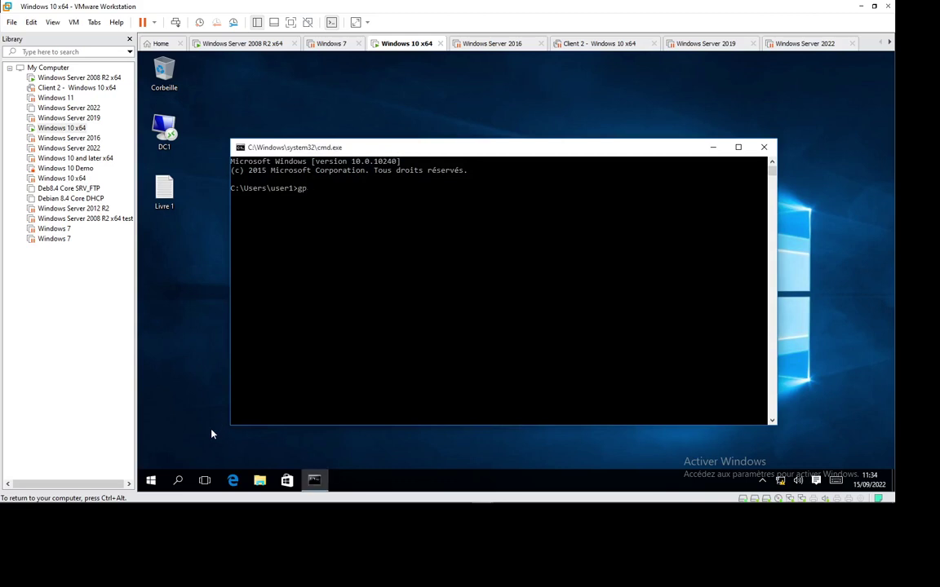
type("u")
type("pdat")
type(" /forece")
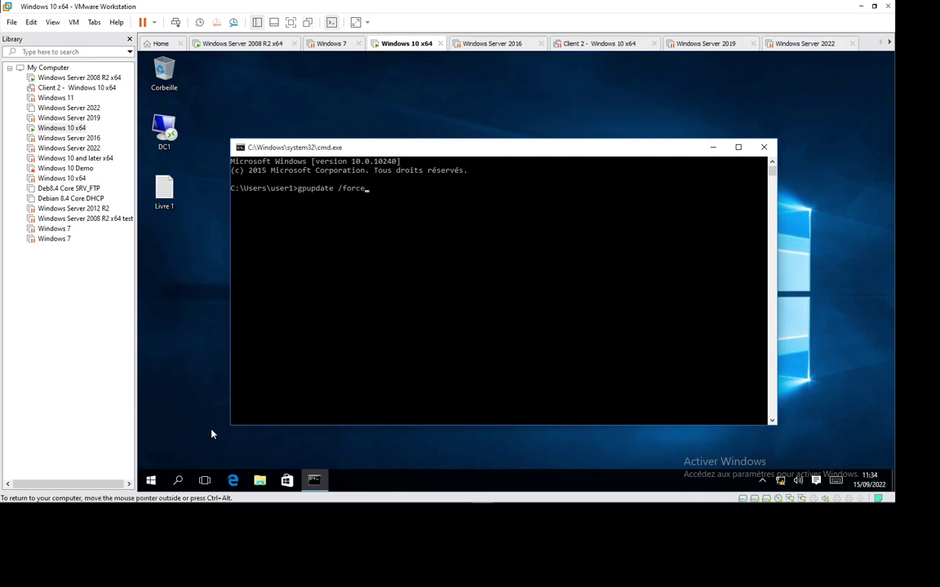
key("Return")
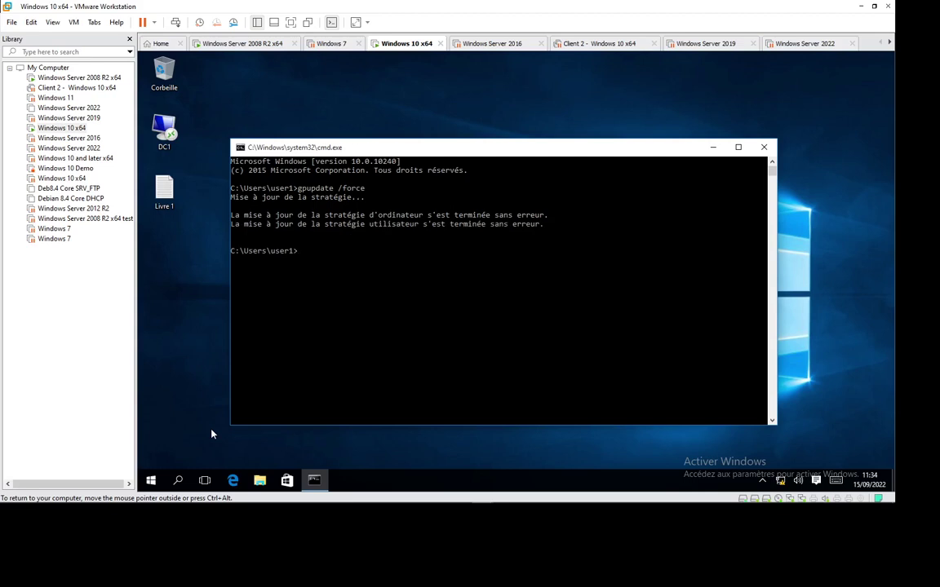
Run gpupdate /force a second time so computer and user policy both update.
left_click(763, 483)
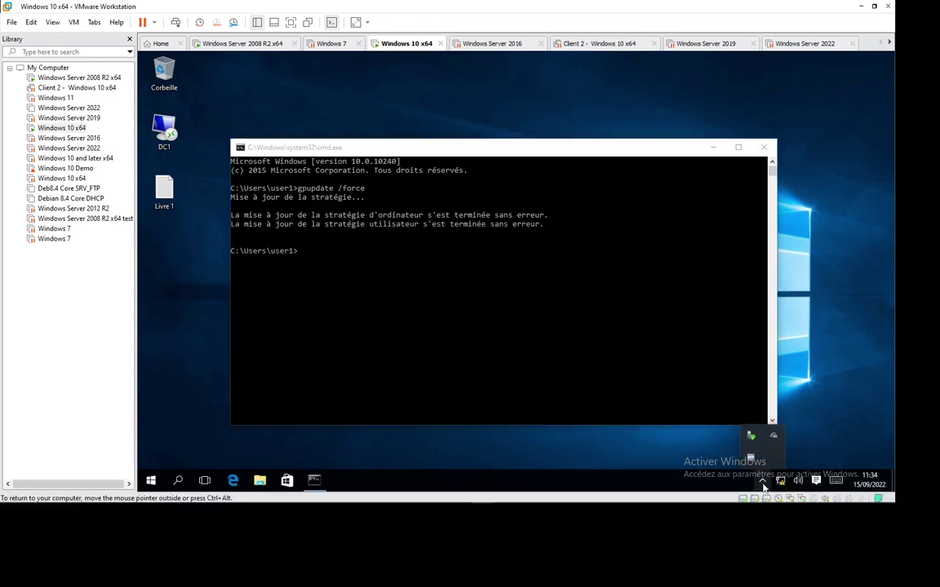
left_click(454, 399)
key("Up")
key("Return")
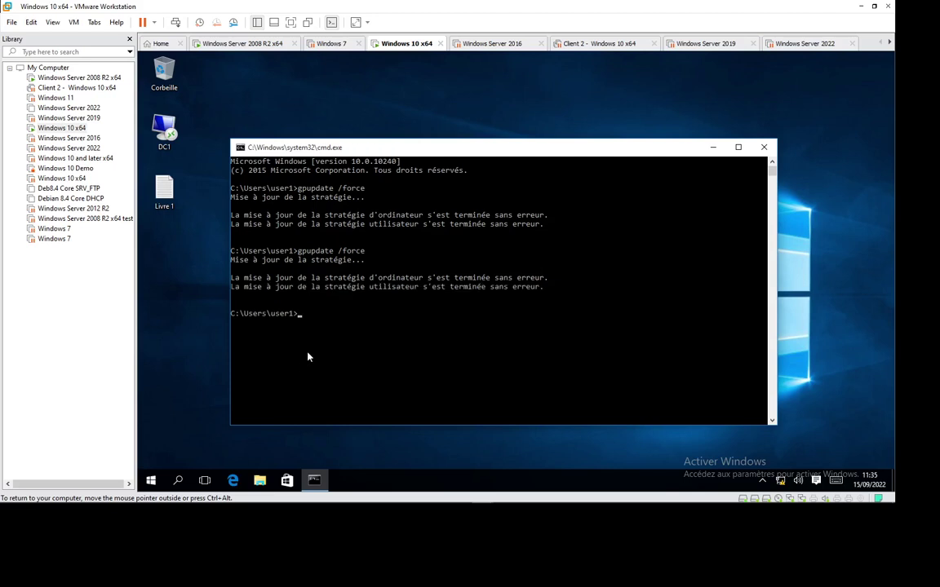
key("super+r")
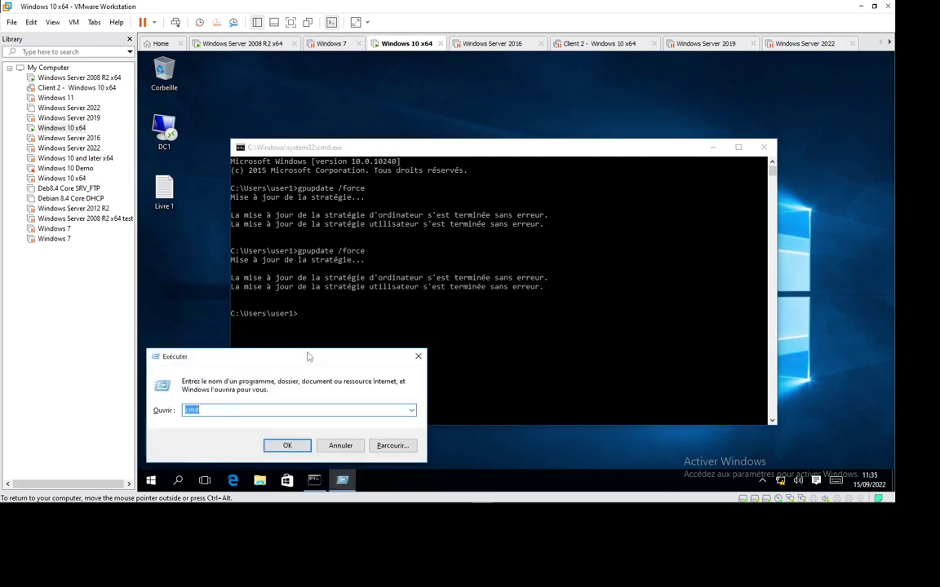
Browse the shared folders at \\dc1, then close that Explorer window.
type("\\\\")
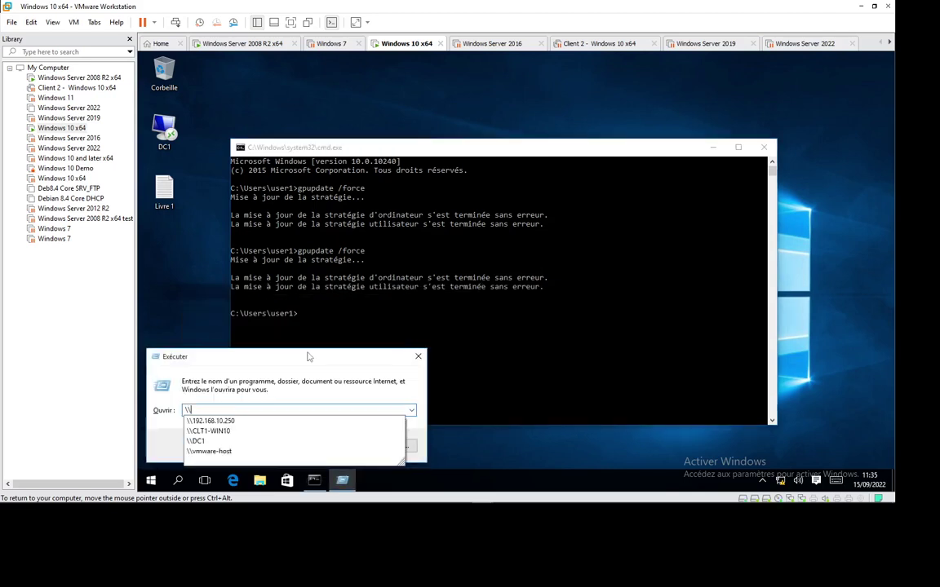
type("dc1")
key("Return")
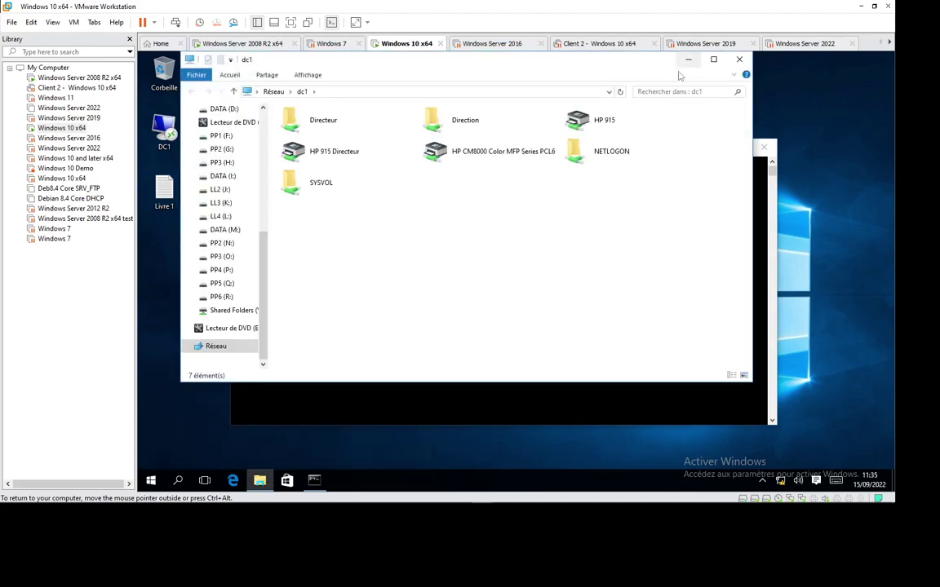
left_click(687, 60)
left_click(380, 349)
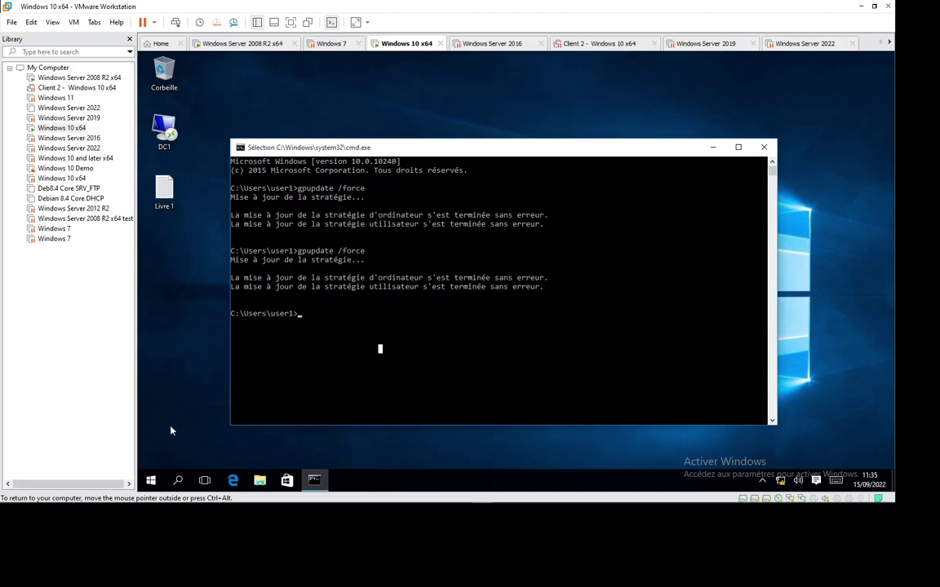
Sign out of Windows via Start > account > Se déconnecter.
left_click(151, 481)
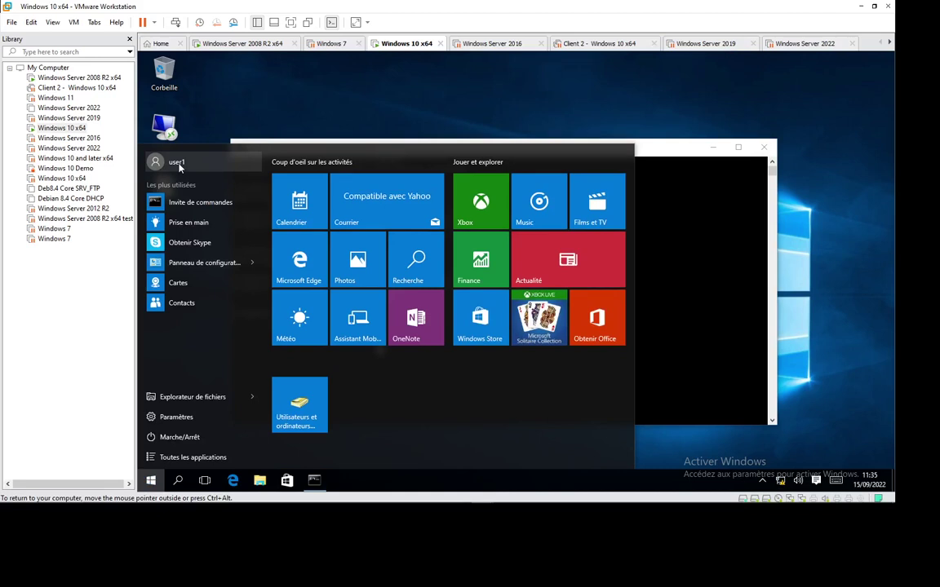
left_click(180, 165)
left_click(184, 216)
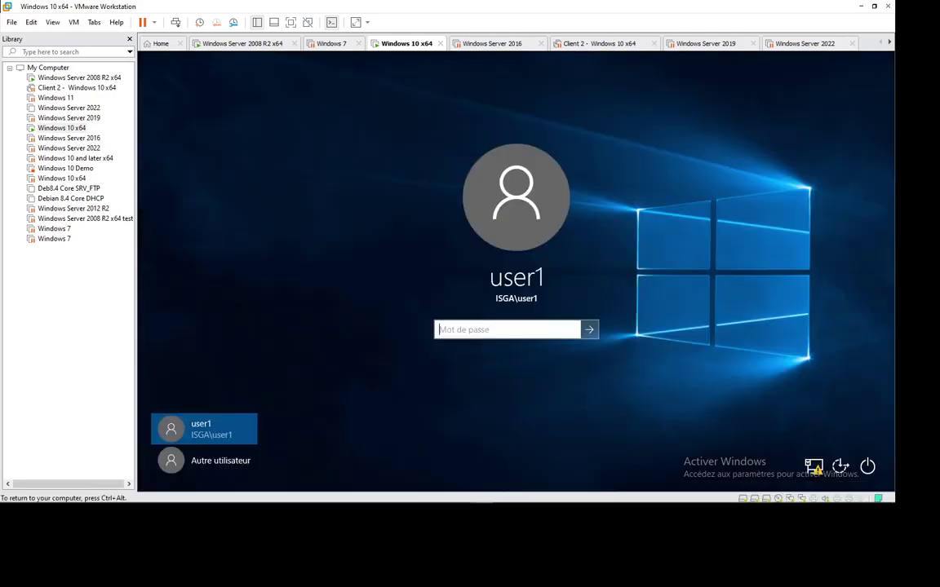
Sign back in with the domain user's password and check the taskbar's hidden tray icons.
left_click(477, 334)
type("123456")
key("Return")
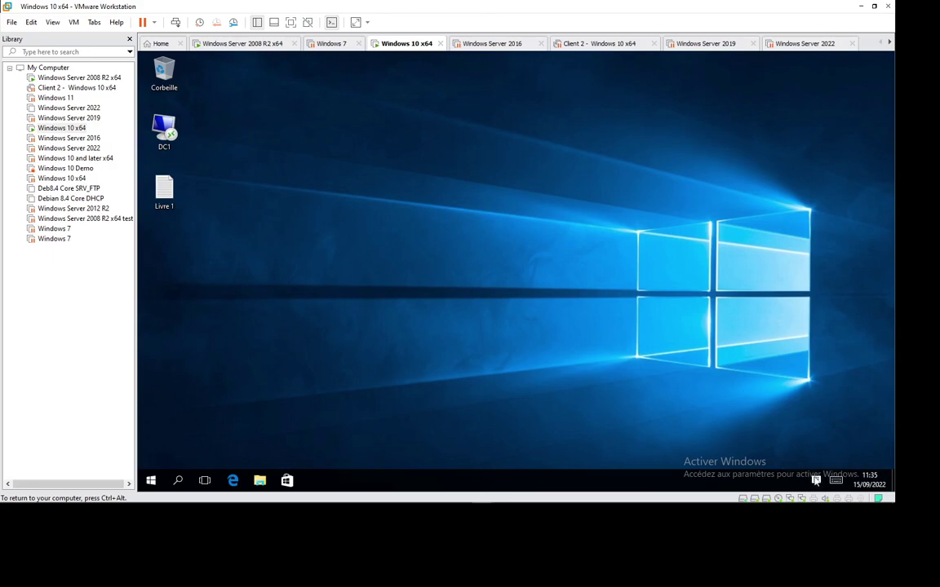
mouse_move(814, 506)
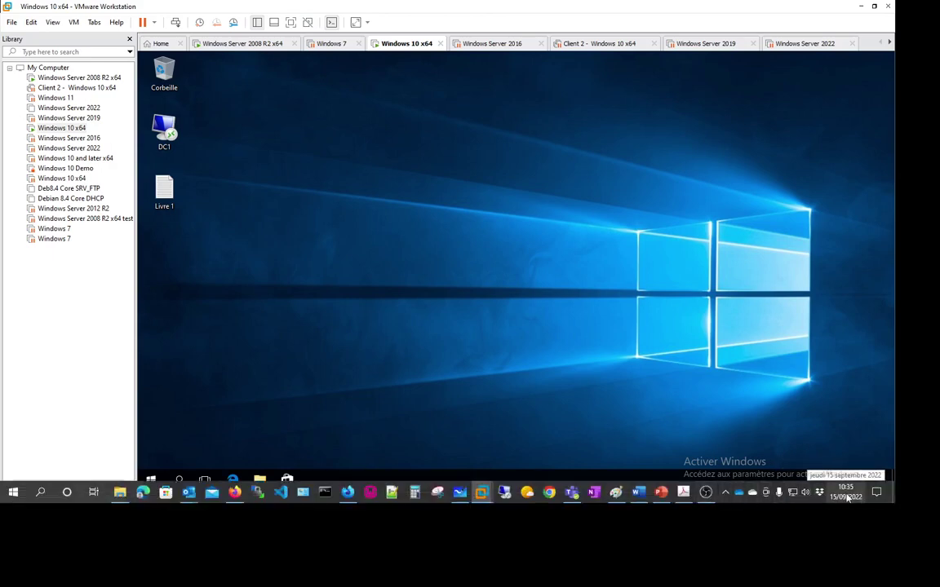
left_click(727, 493)
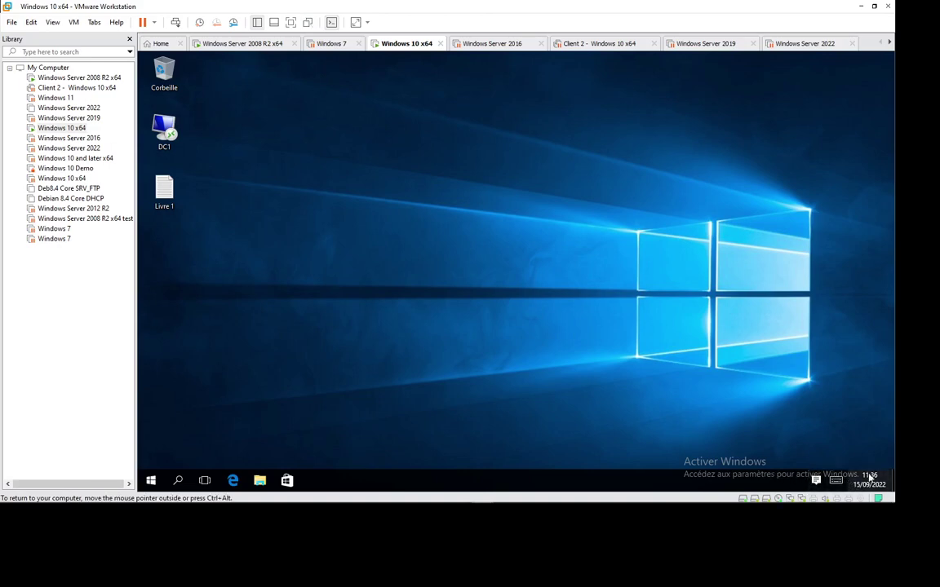
mouse_move(293, 506)
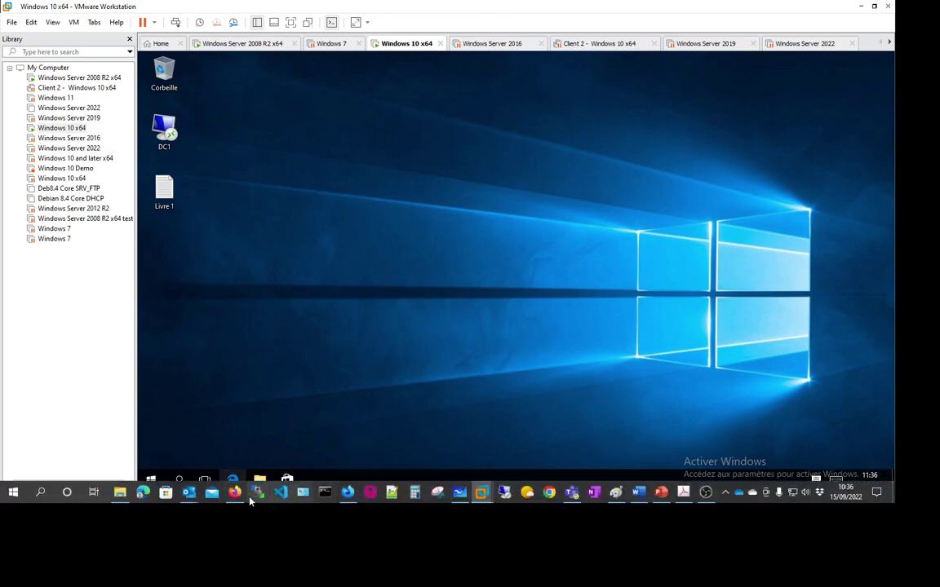
Edit the Masquer Zone Notification GPO and browse to User Configuration > Administrative Templates > Menu Démarrer et barre des tâches.
left_click(253, 44)
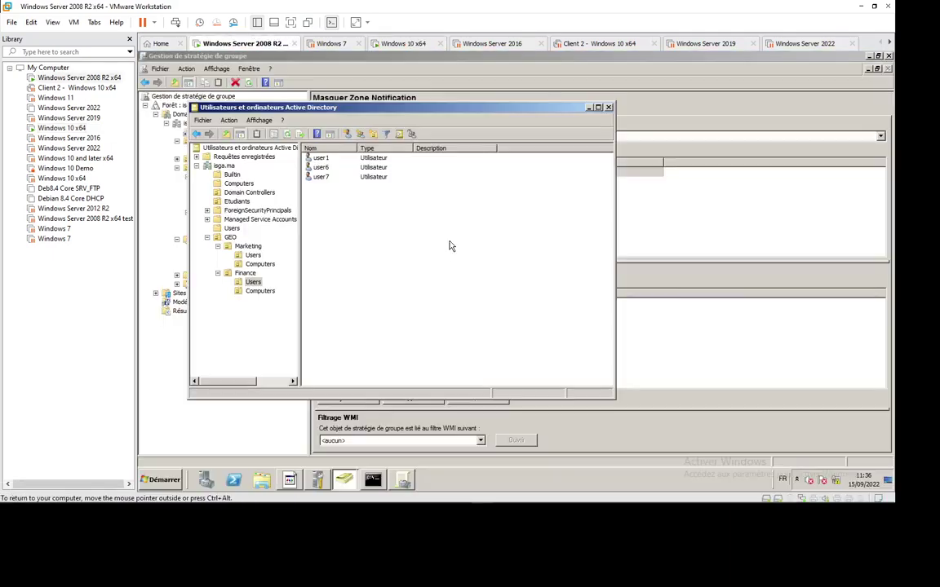
left_click(404, 481)
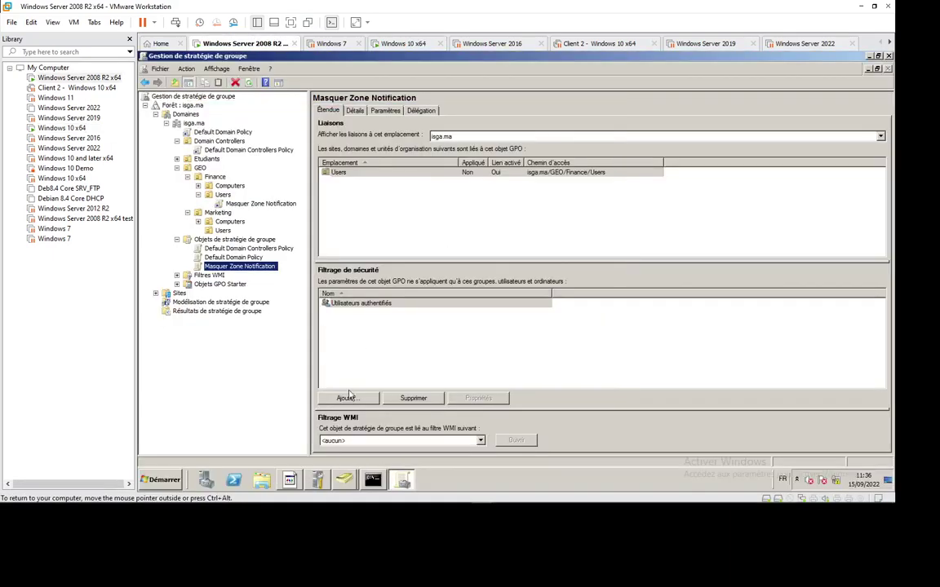
right_click(232, 267)
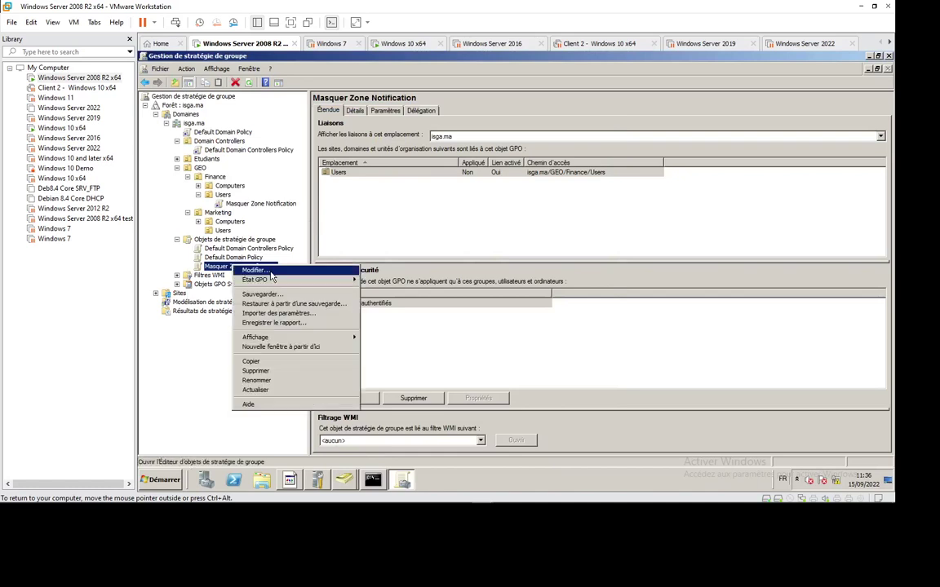
left_click(386, 270)
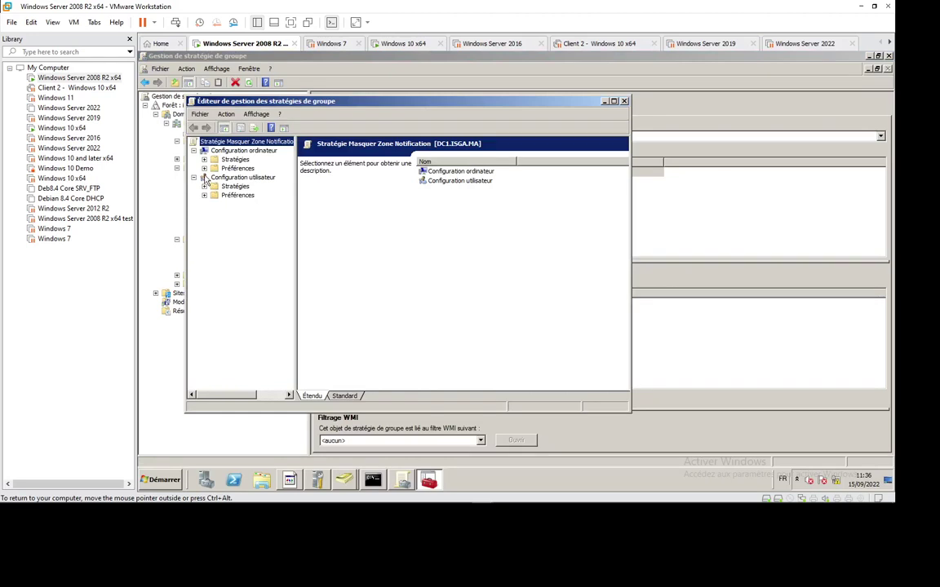
left_click(204, 186)
left_click(244, 213)
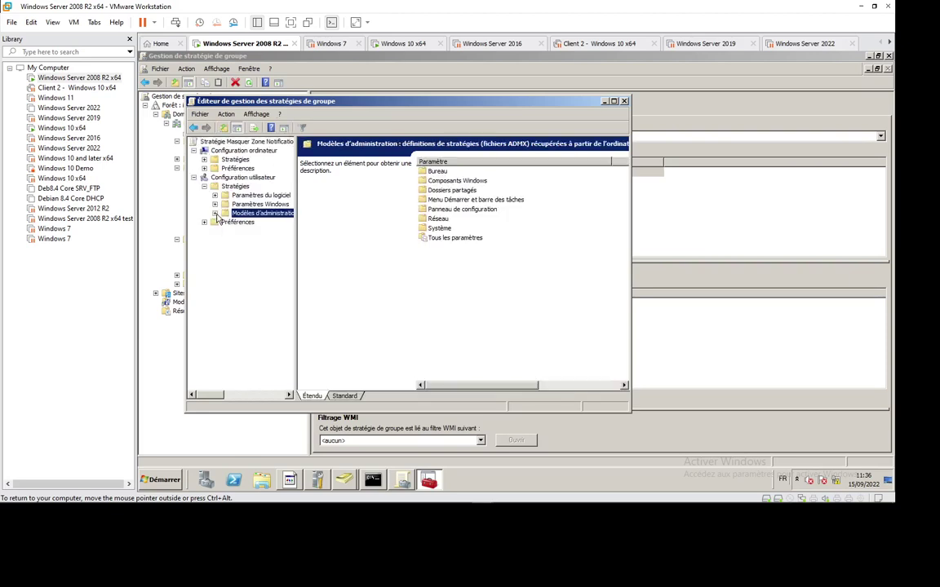
left_click(216, 214)
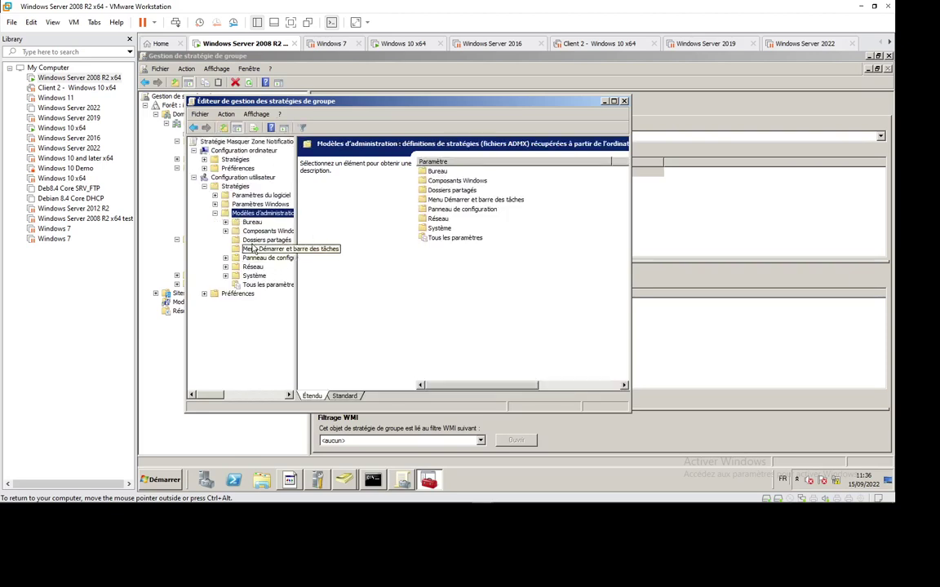
left_click_drag(292, 272, 342, 273)
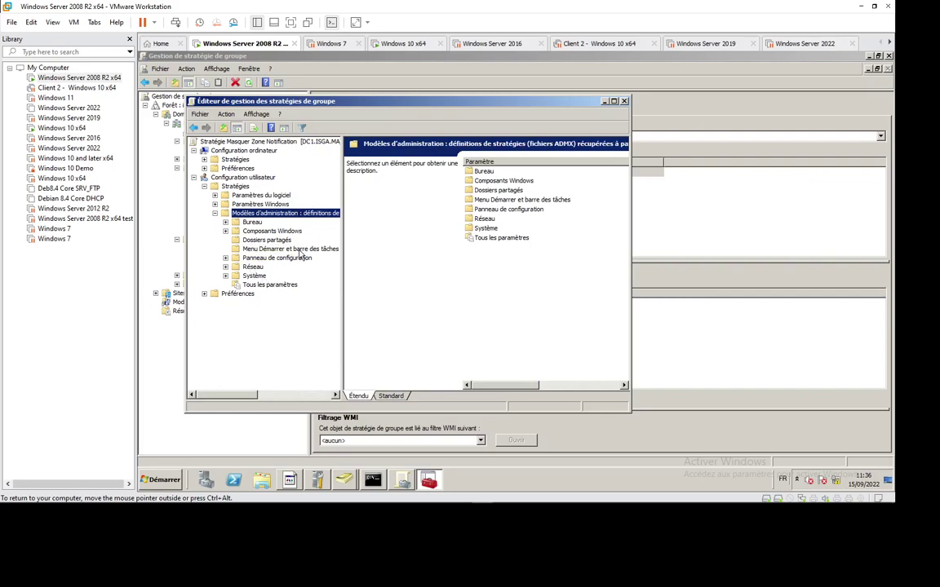
left_click(296, 249)
Inspect the Forcer le menu Démarrer classique policy and close it left Not Configured.
double_click(551, 100)
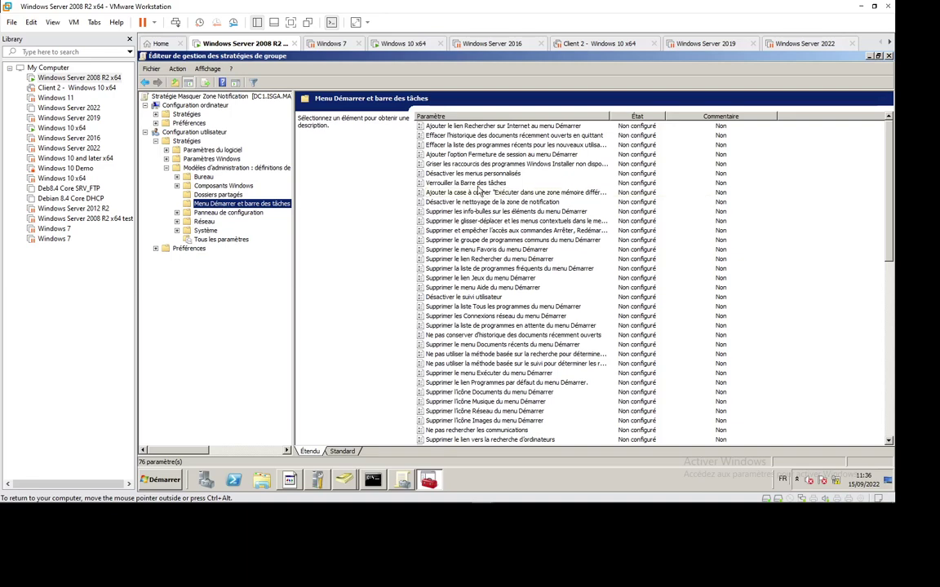
scroll(493, 351, "right", 2)
left_click(507, 366)
scroll(507, 367, "down", 5)
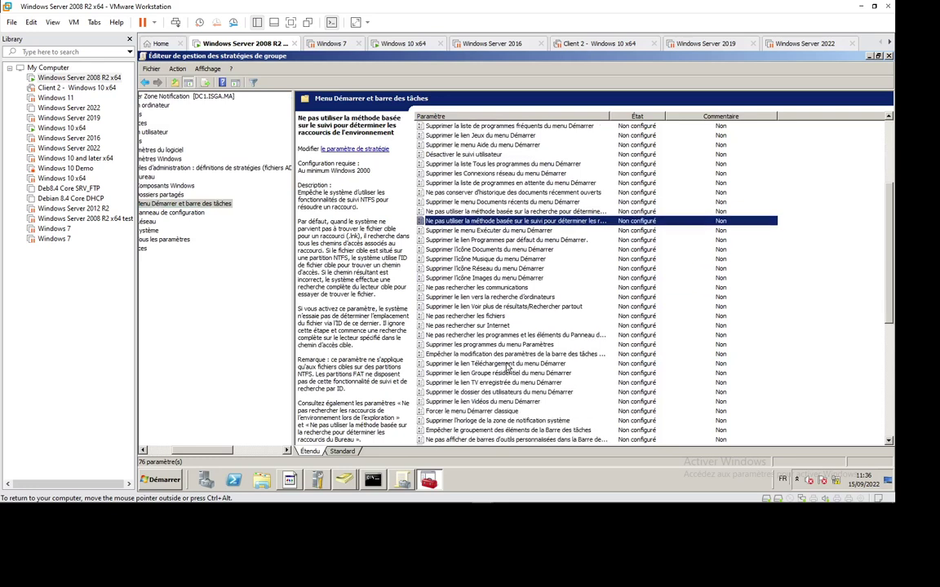
left_click(494, 412)
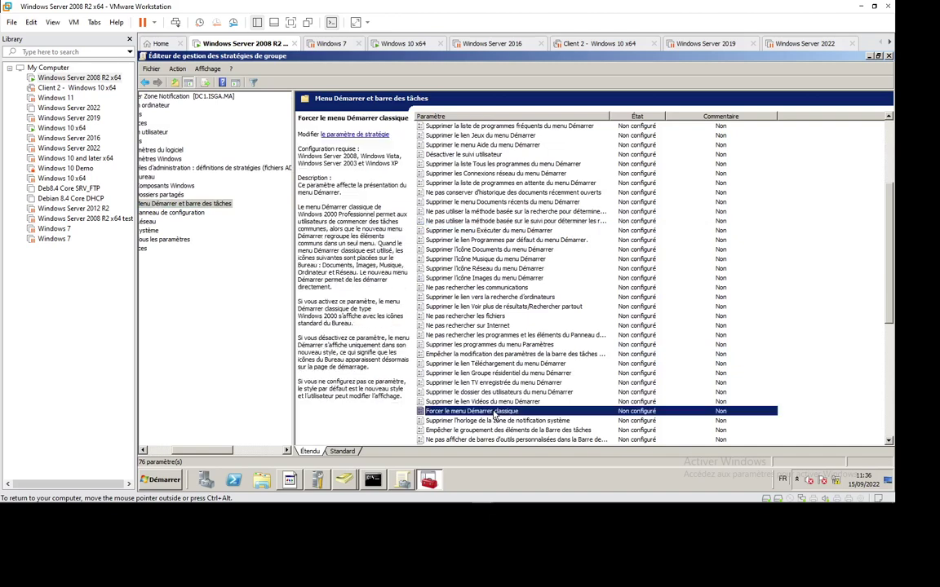
double_click(494, 412)
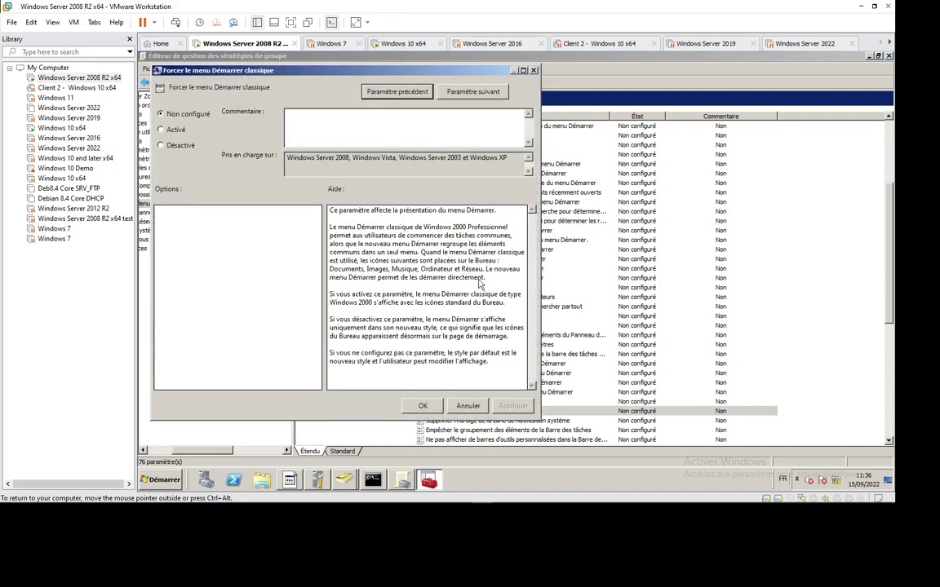
left_click(176, 132)
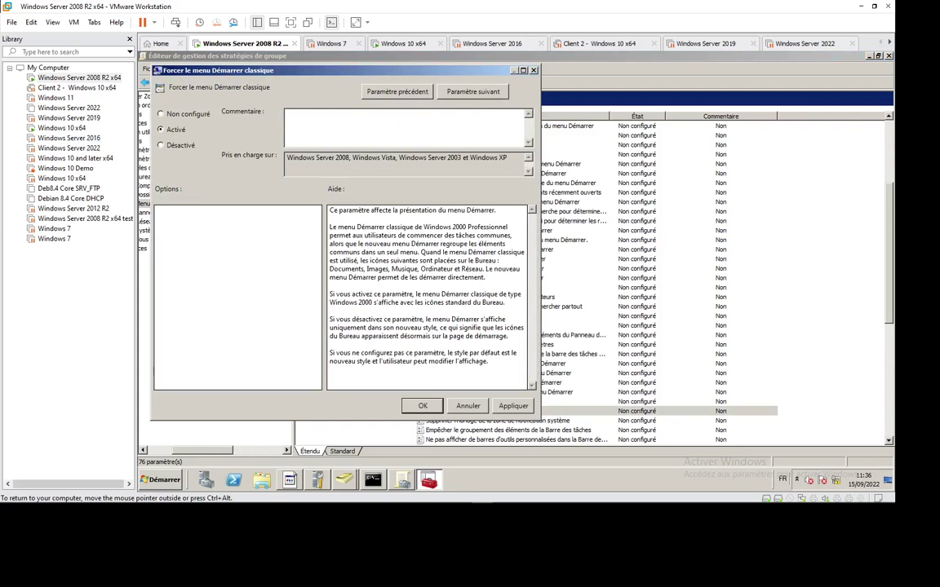
left_click(160, 114)
left_click(533, 71)
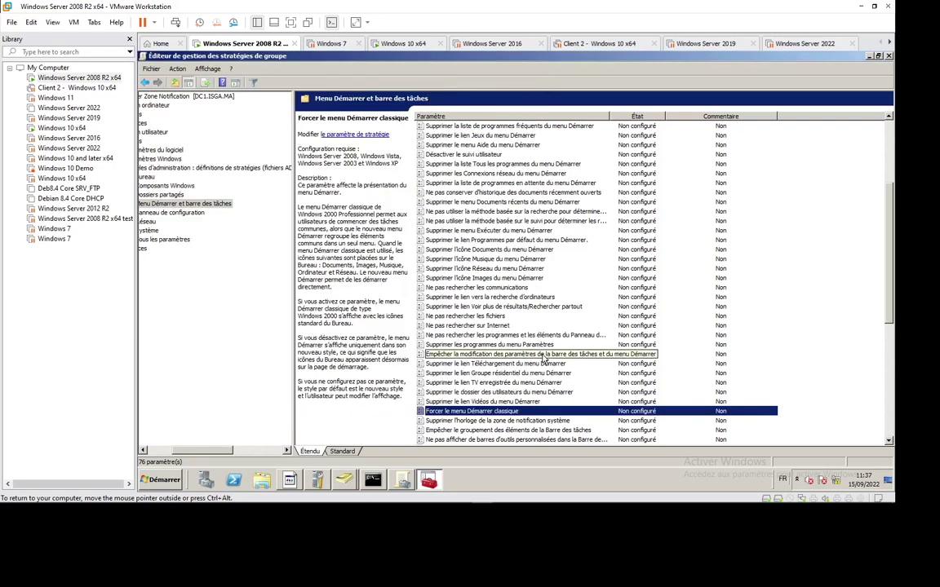
Set Supprimer l'horloge de la zone de notification système to Activé.
double_click(494, 418)
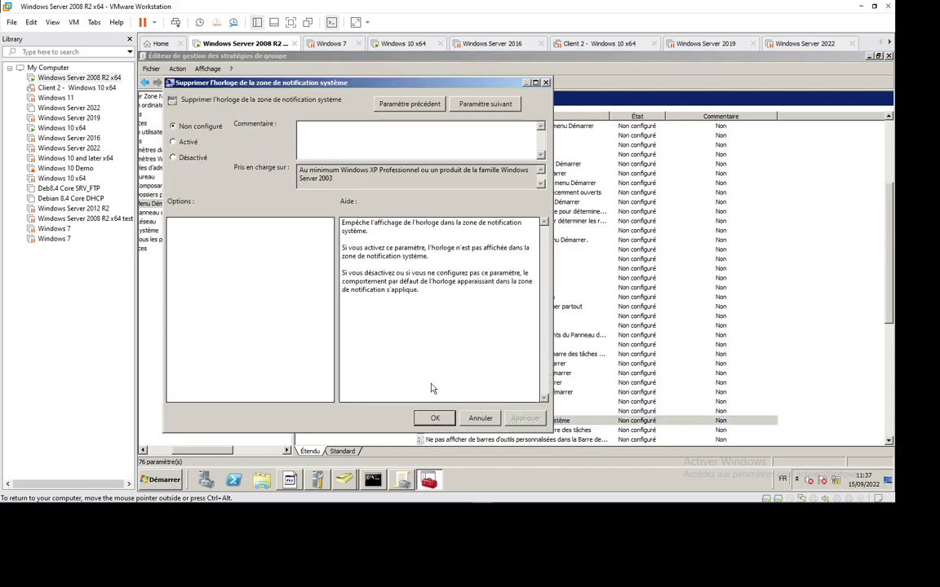
left_click(173, 142)
key("Return")
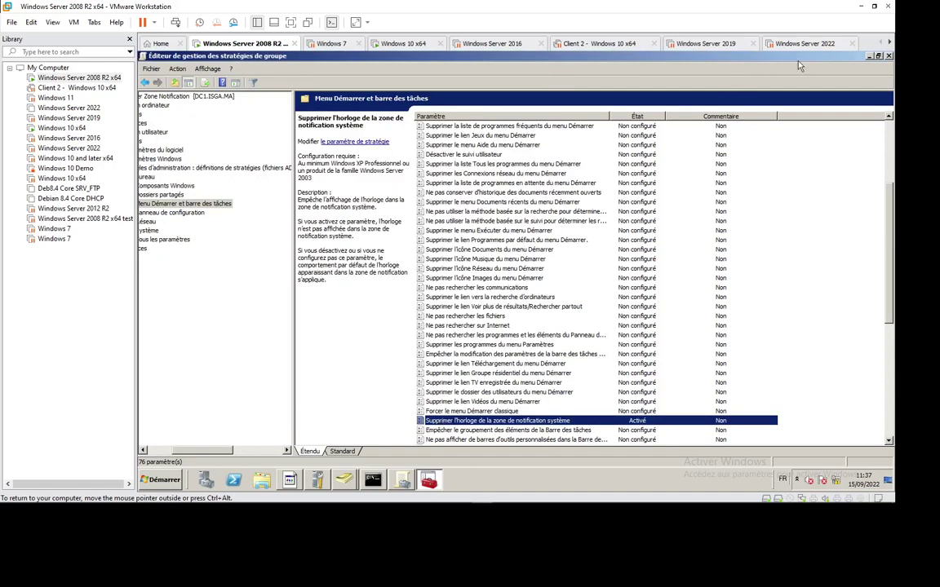
Close the policy editor and open cmd on the Windows 10 client.
key("alt+F4")
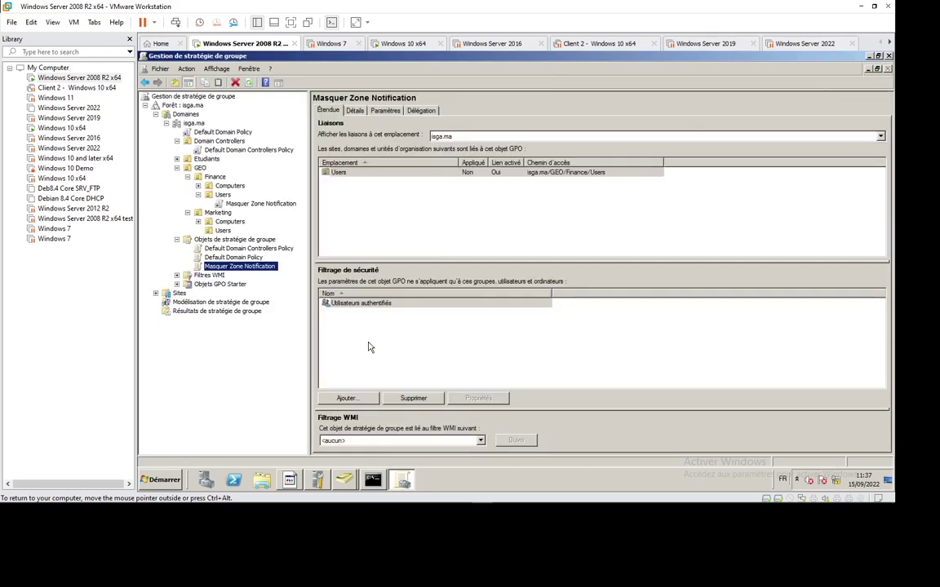
key("alt+Tab")
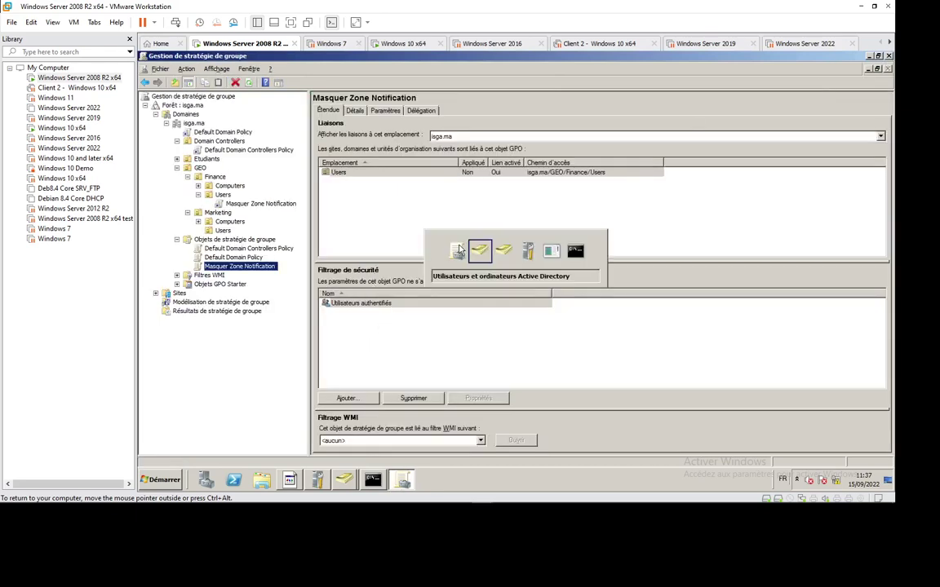
key("Escape")
left_click(406, 44)
key("super+r")
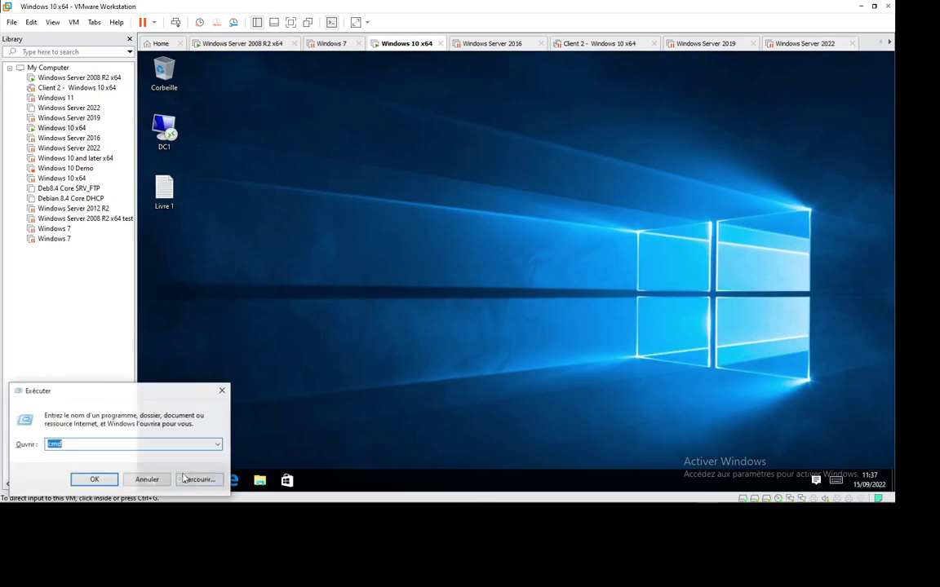
key("Escape")
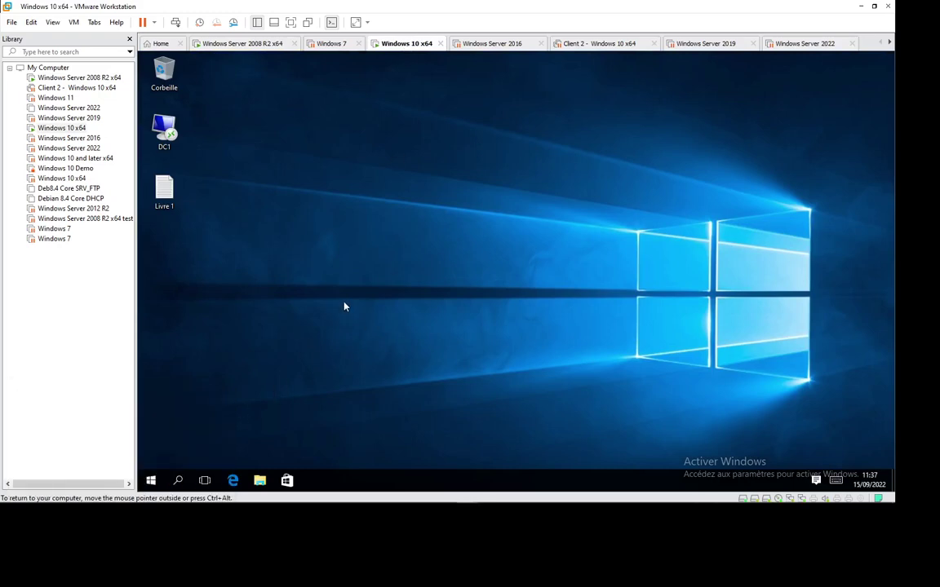
key("super+r")
type("cmd")
key("Return")
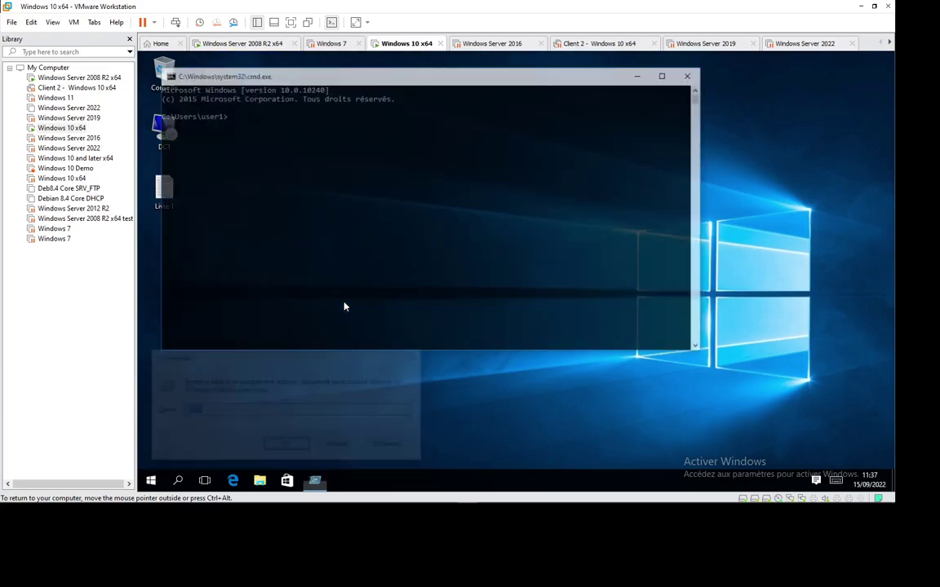
Run gpupdate/force twice until computer and user policy update without error.
type("gp")
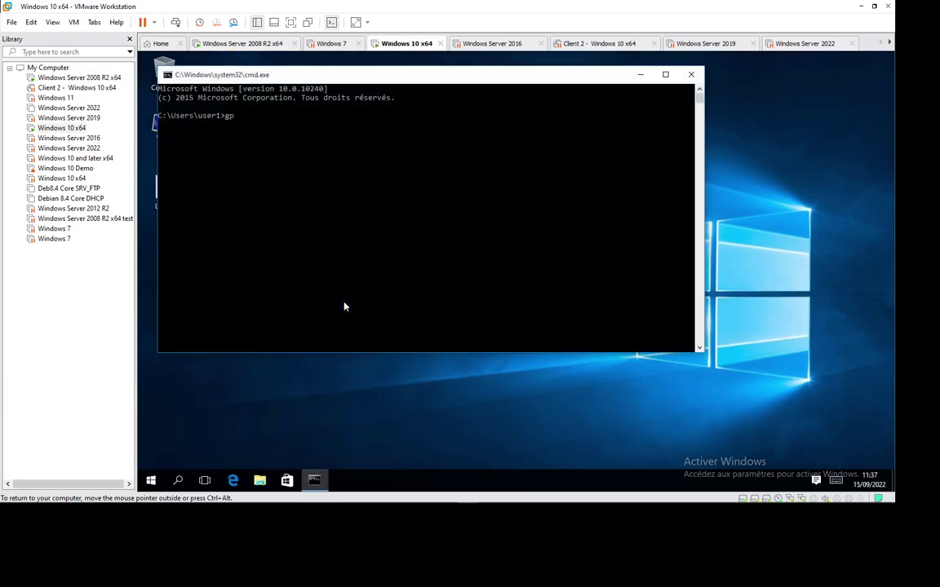
type("update/force")
key("Return")
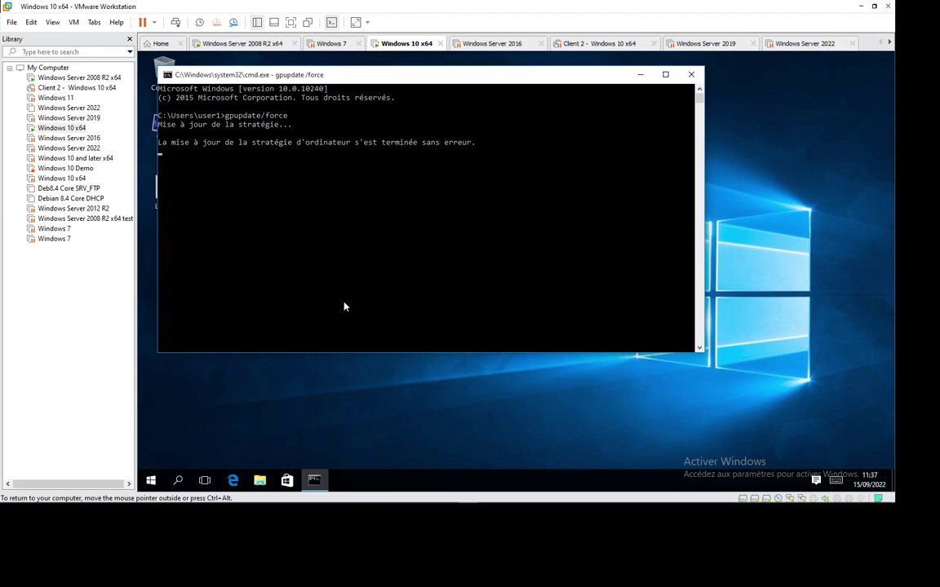
key("Up")
key("Return")
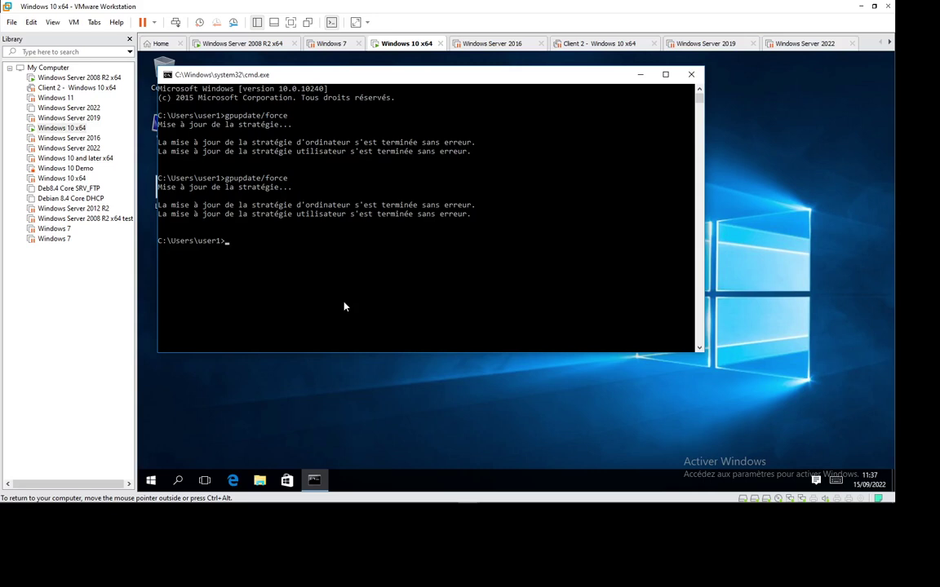
left_click(534, 392)
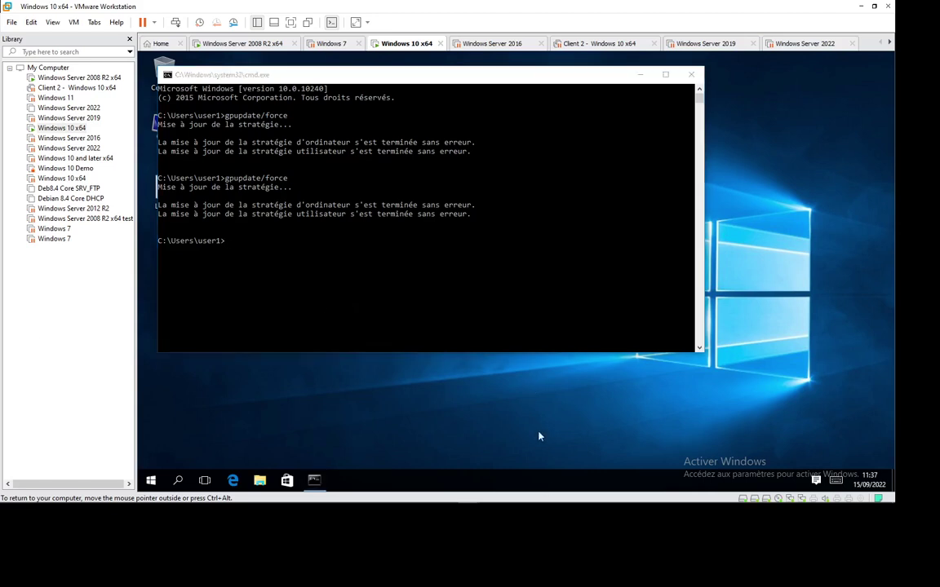
Sign out via Start > account > Se déconnecter, then sign back in with the user's password.
left_click(151, 480)
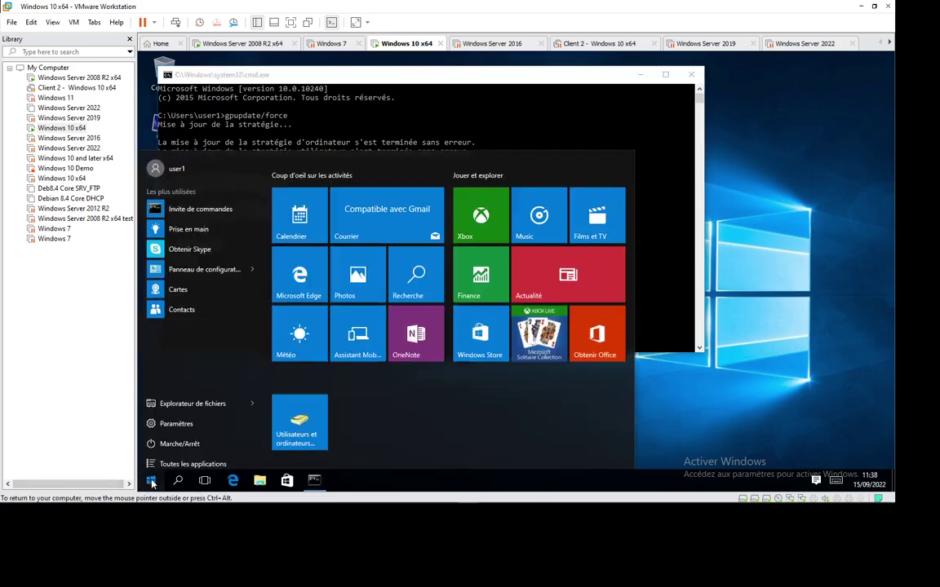
left_click(186, 167)
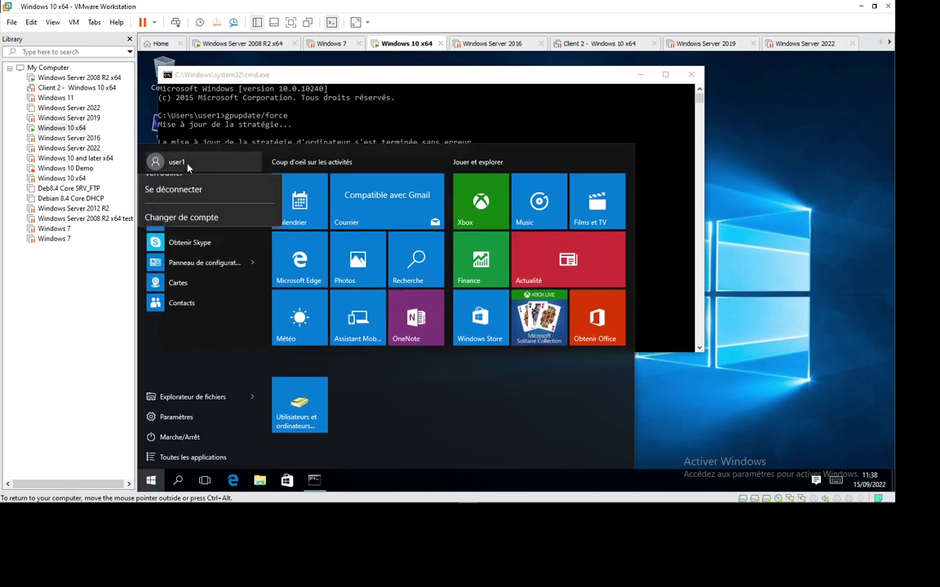
left_click(176, 217)
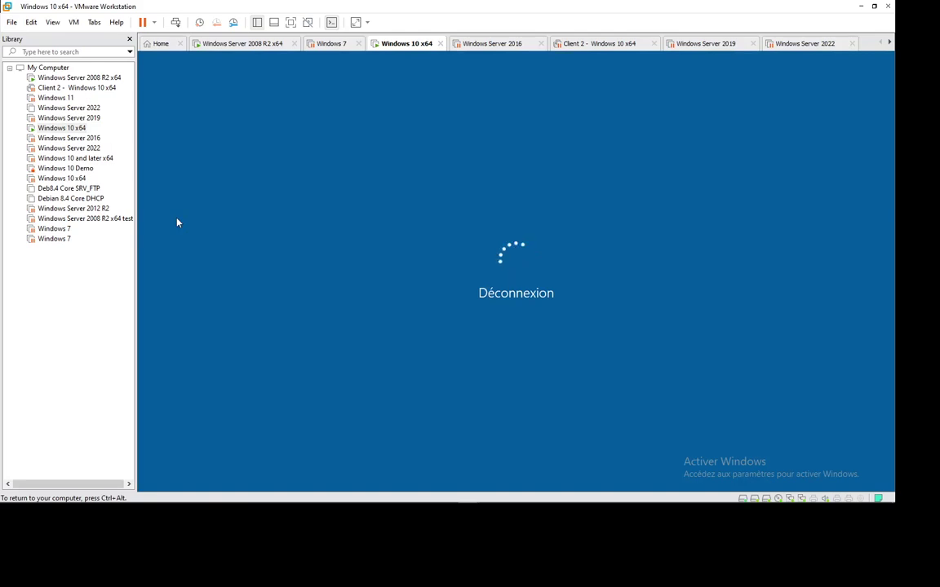
key("space")
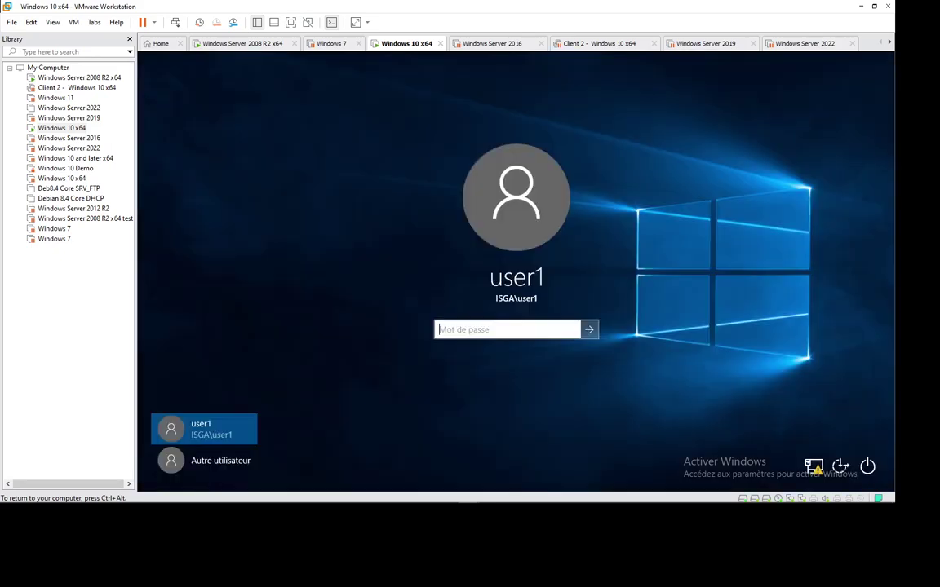
type("P@ssw0rd")
key("Return")
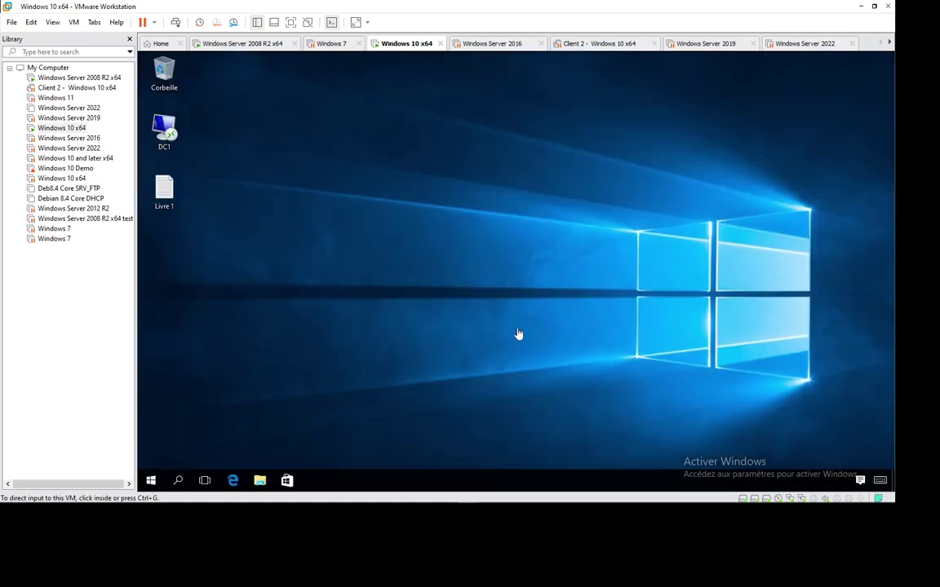
left_click(843, 484)
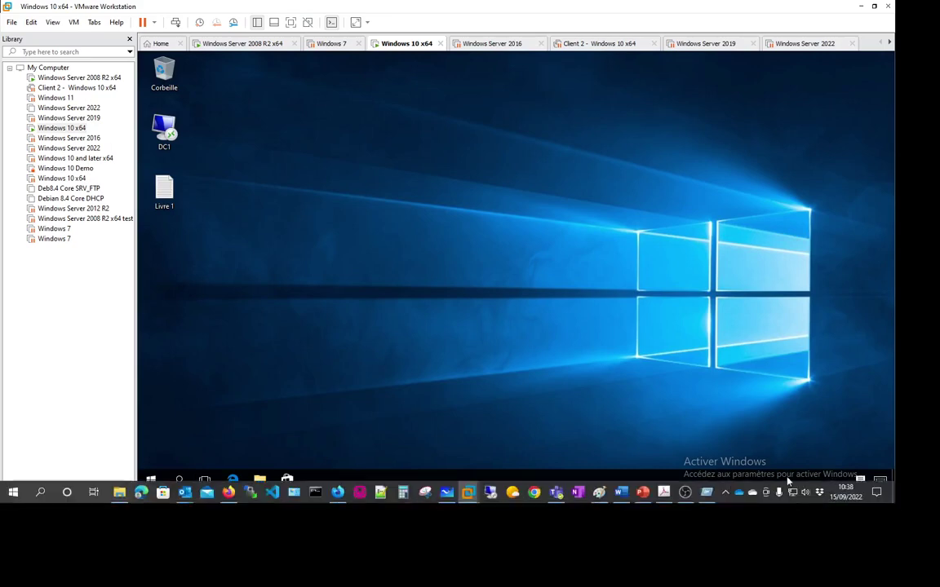
mouse_move(804, 507)
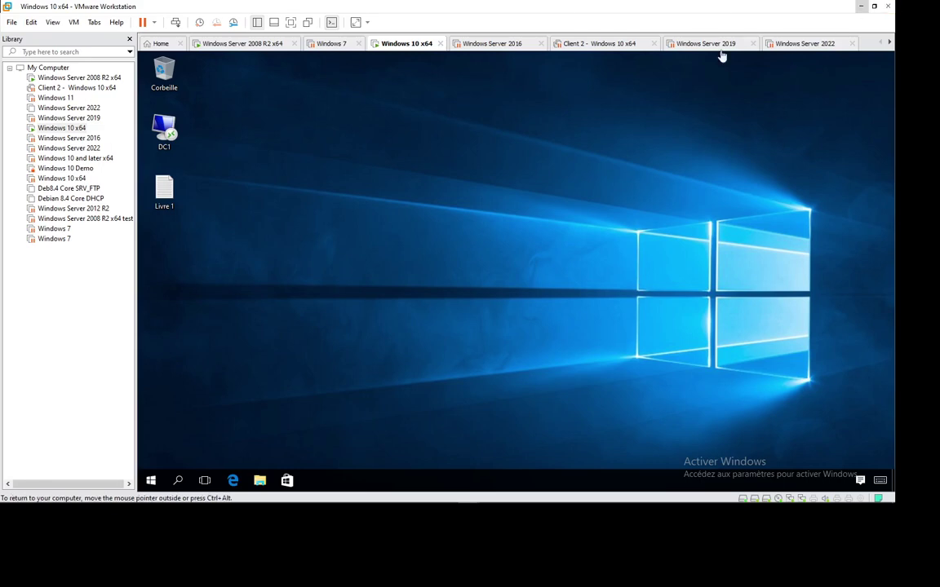
mouse_move(621, 495)
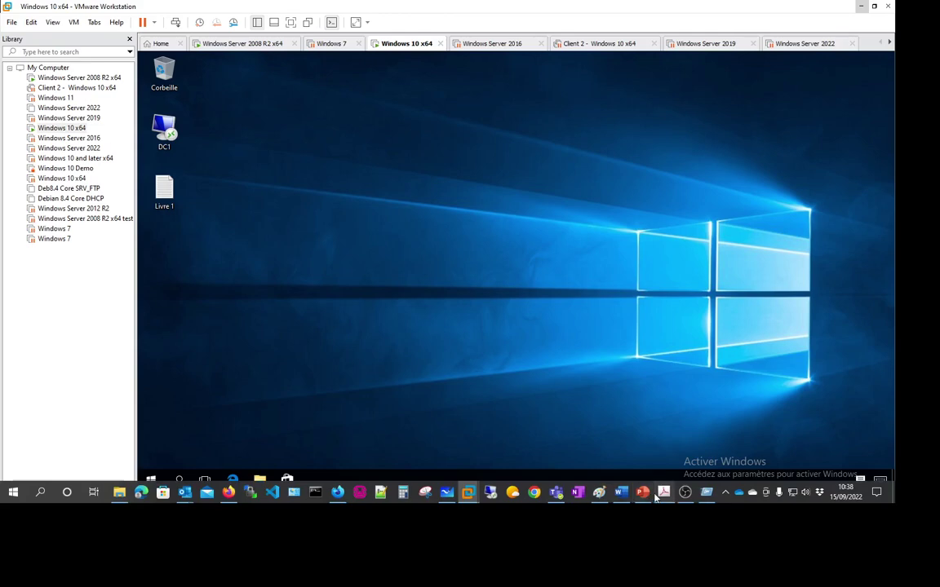
left_click(663, 493)
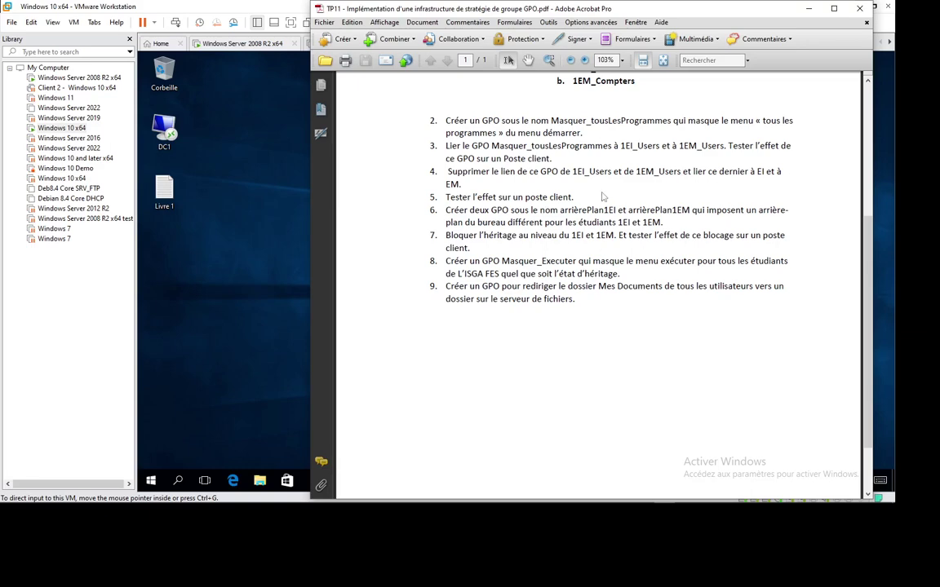
left_click(808, 8)
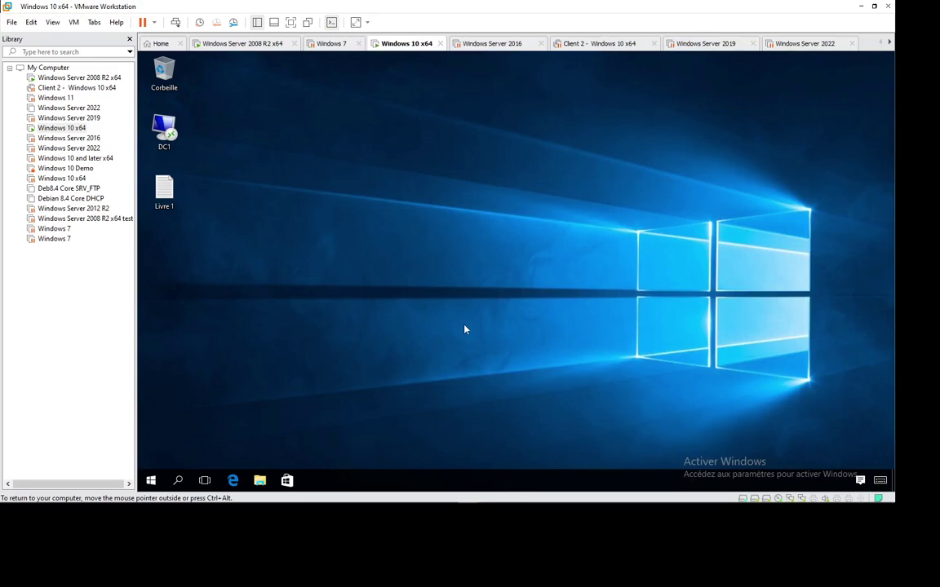
mouse_move(730, 498)
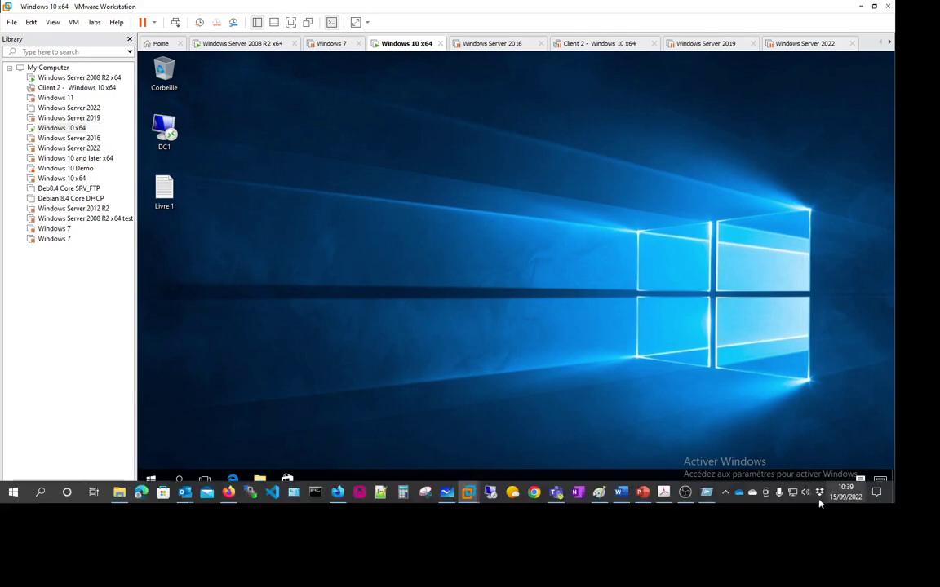